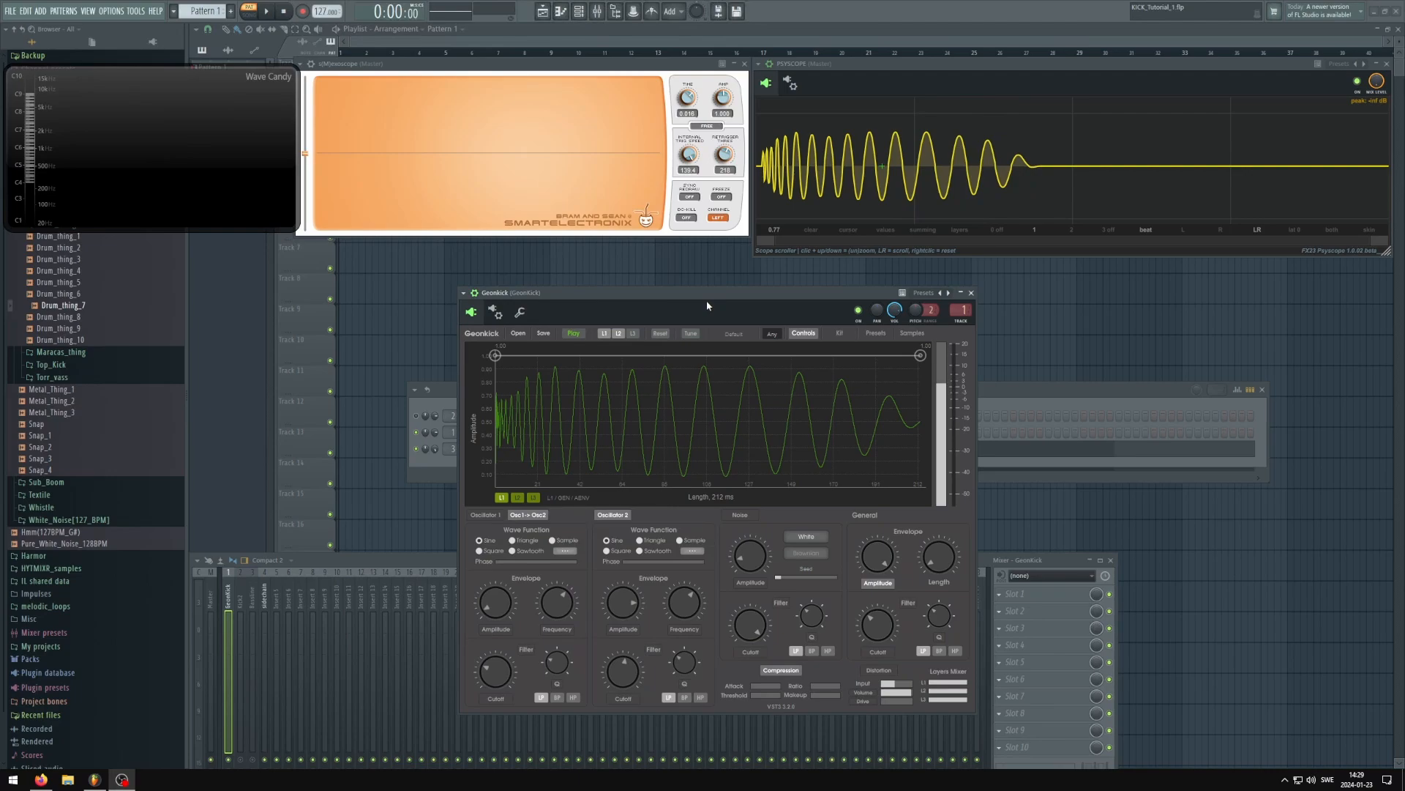
{"action": "left_click", "coordinate": [709, 301]}
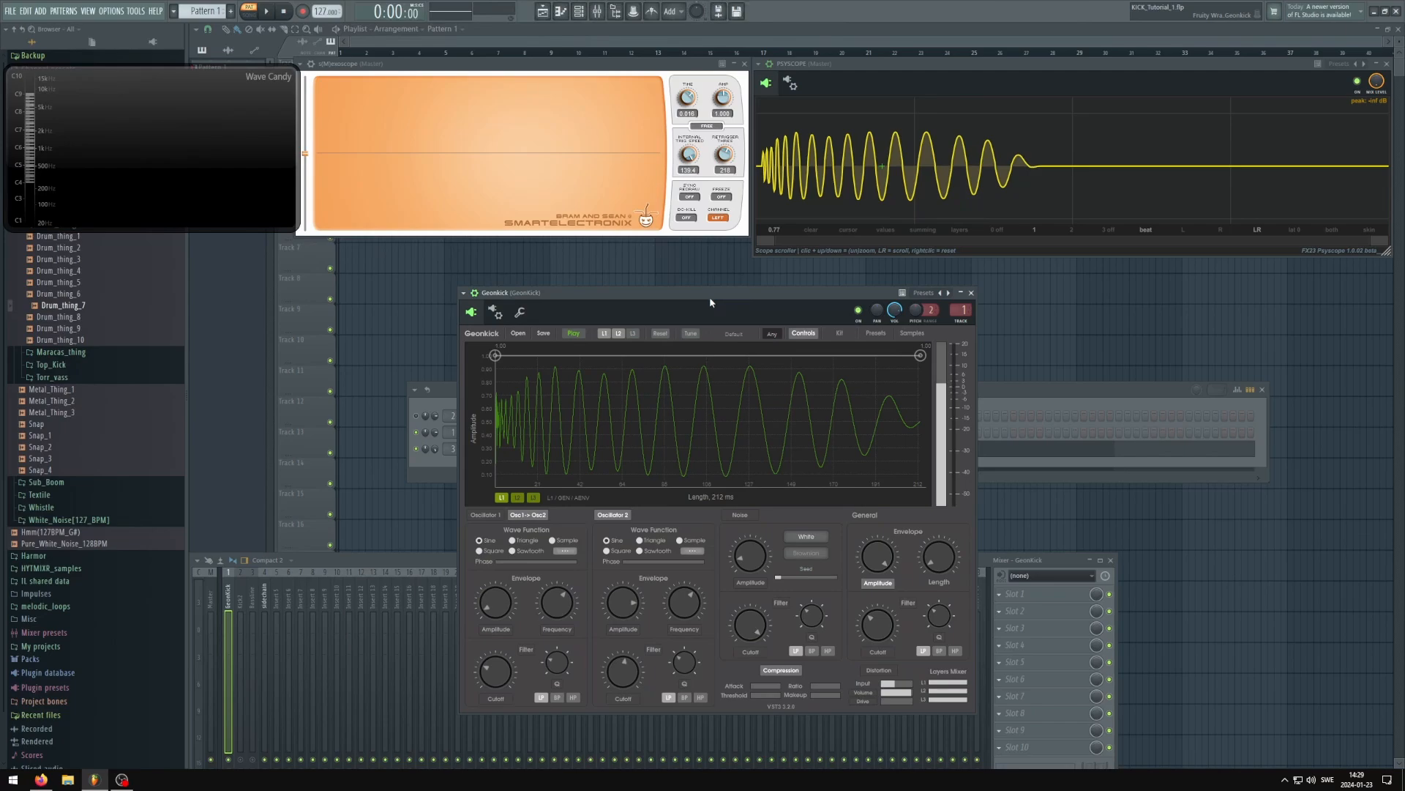
{"action": "mouse_move", "coordinate": [709, 300]}
{"action": "left_mouse_down"}
{"action": "mouse_move", "coordinate": [697, 276]}
{"action": "mouse_move", "coordinate": [703, 300]}
{"action": "left_mouse_up"}
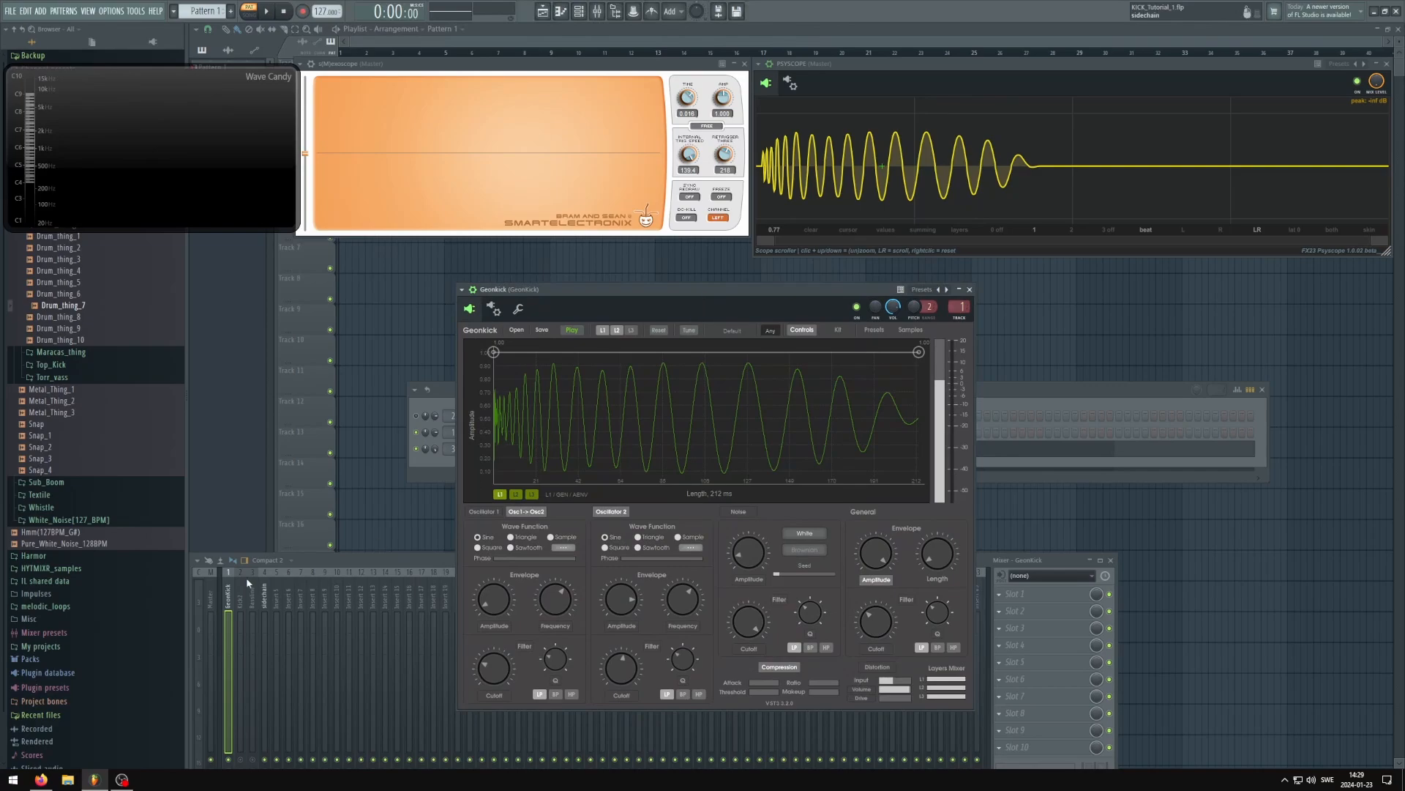
Switch to Firefox and look through the Geonkick homepage, covering the overview, source code, download packages and latest posts
{"action": "left_click", "coordinate": [41, 779]}
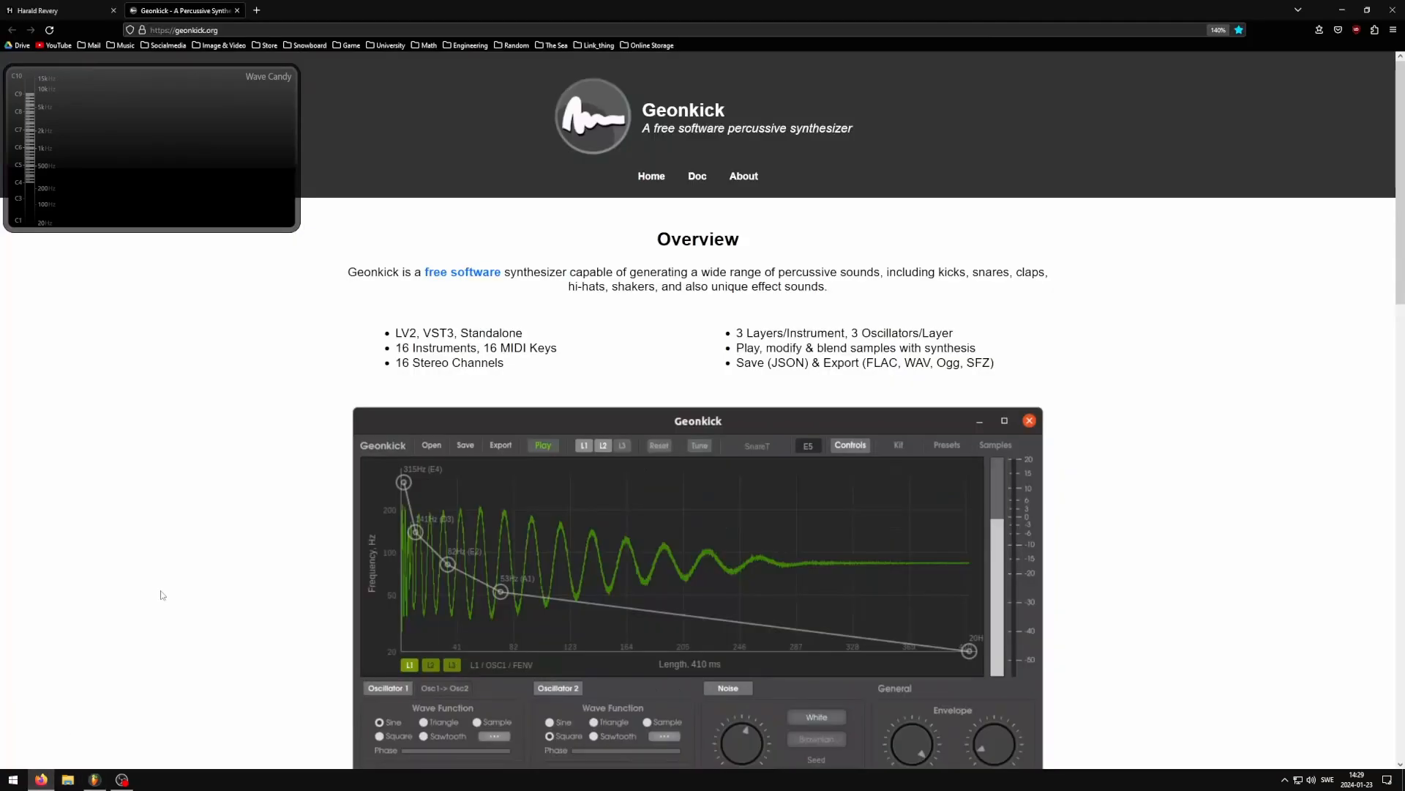
{"action": "scroll", "coordinate": [235, 421], "scroll_direction": "down", "scroll_amount": 2}
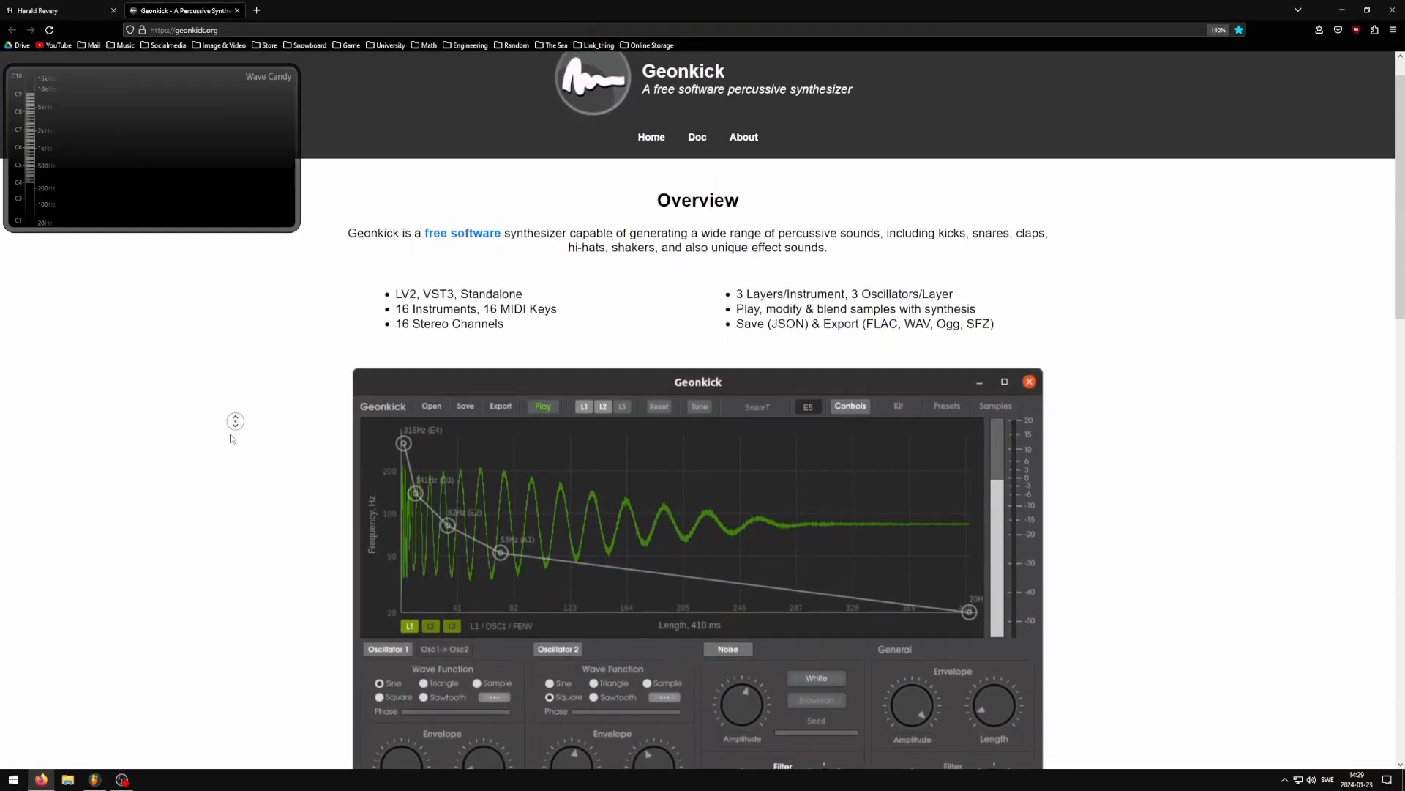
{"action": "scroll", "coordinate": [235, 422], "scroll_direction": "down", "scroll_amount": 2}
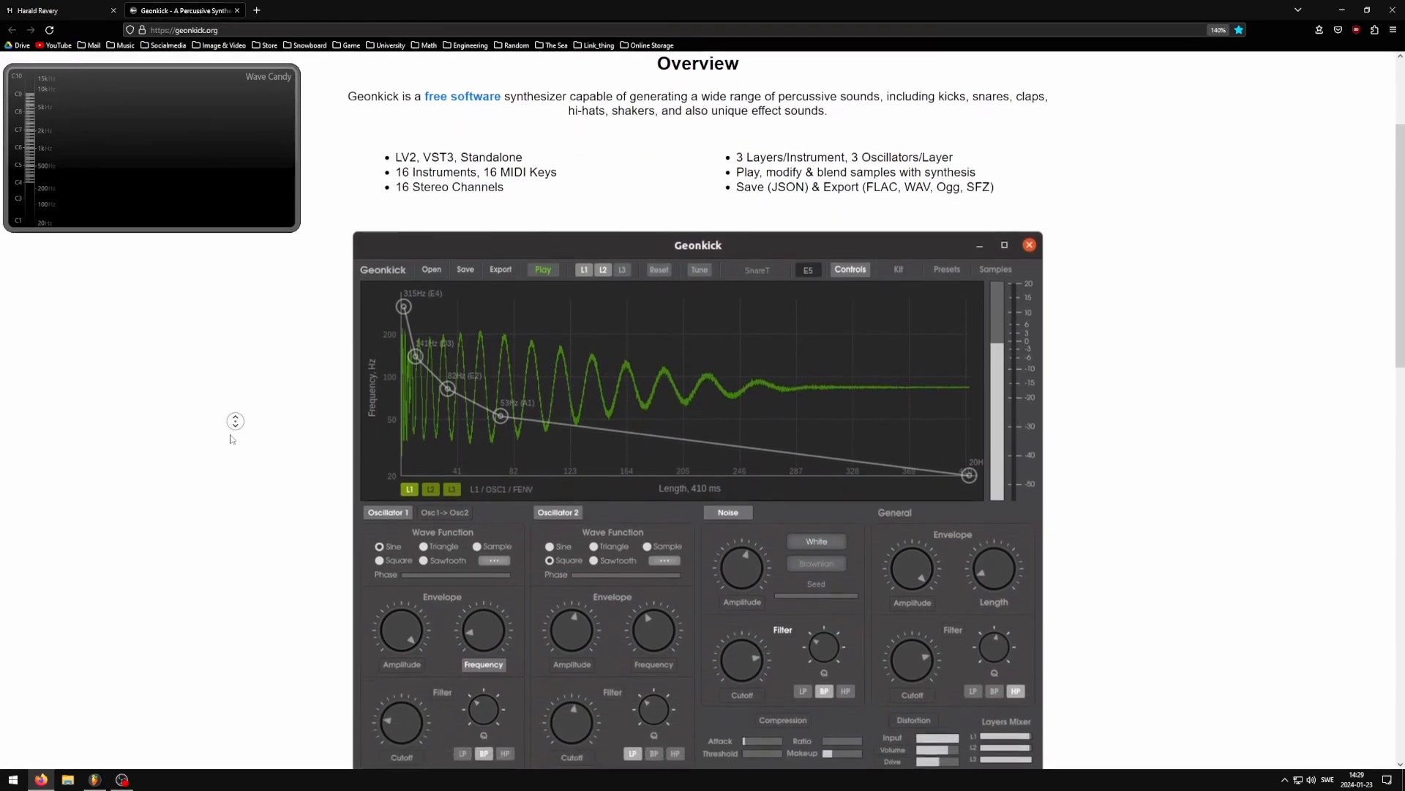
{"action": "scroll", "coordinate": [235, 421], "scroll_direction": "down", "scroll_amount": 2}
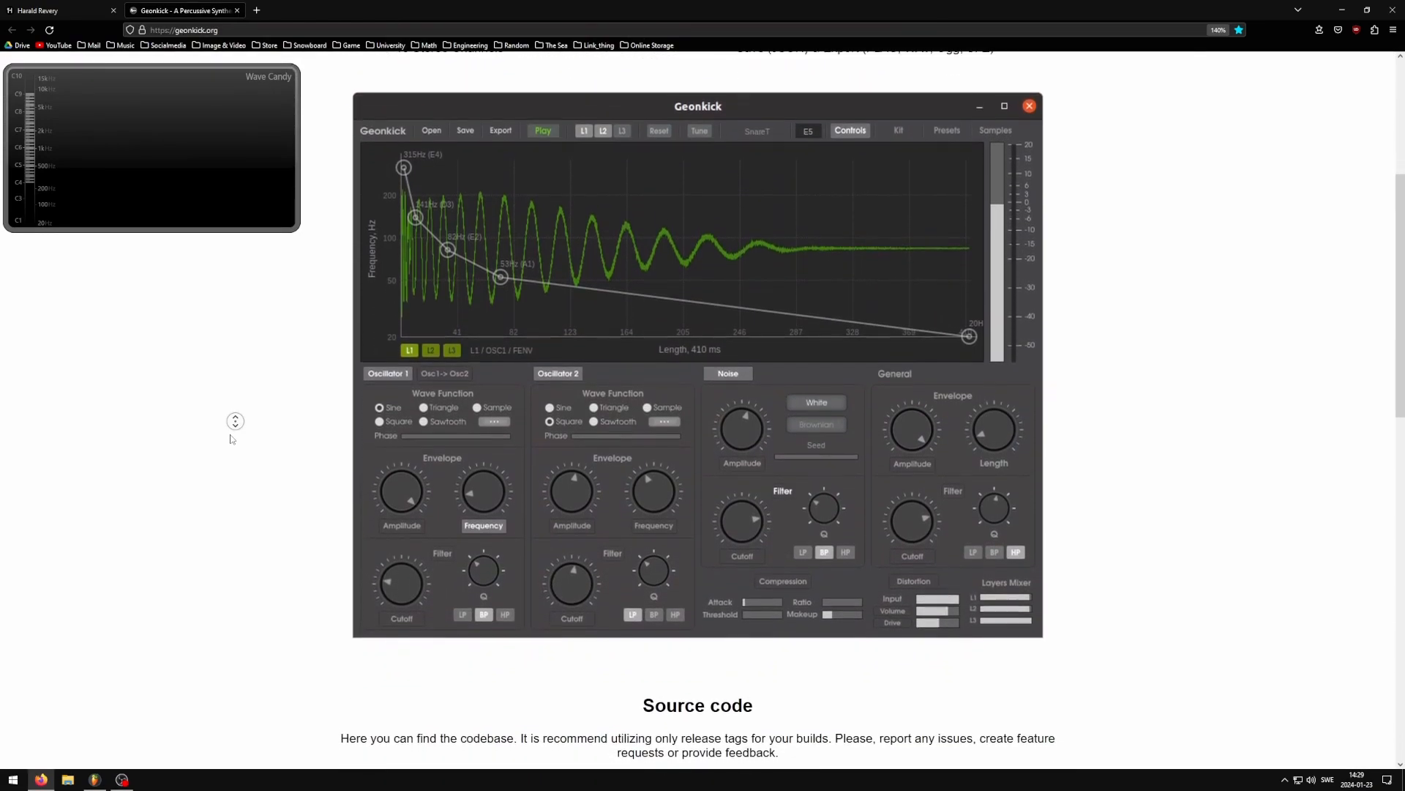
{"action": "scroll", "coordinate": [235, 422], "scroll_direction": "down", "scroll_amount": 2}
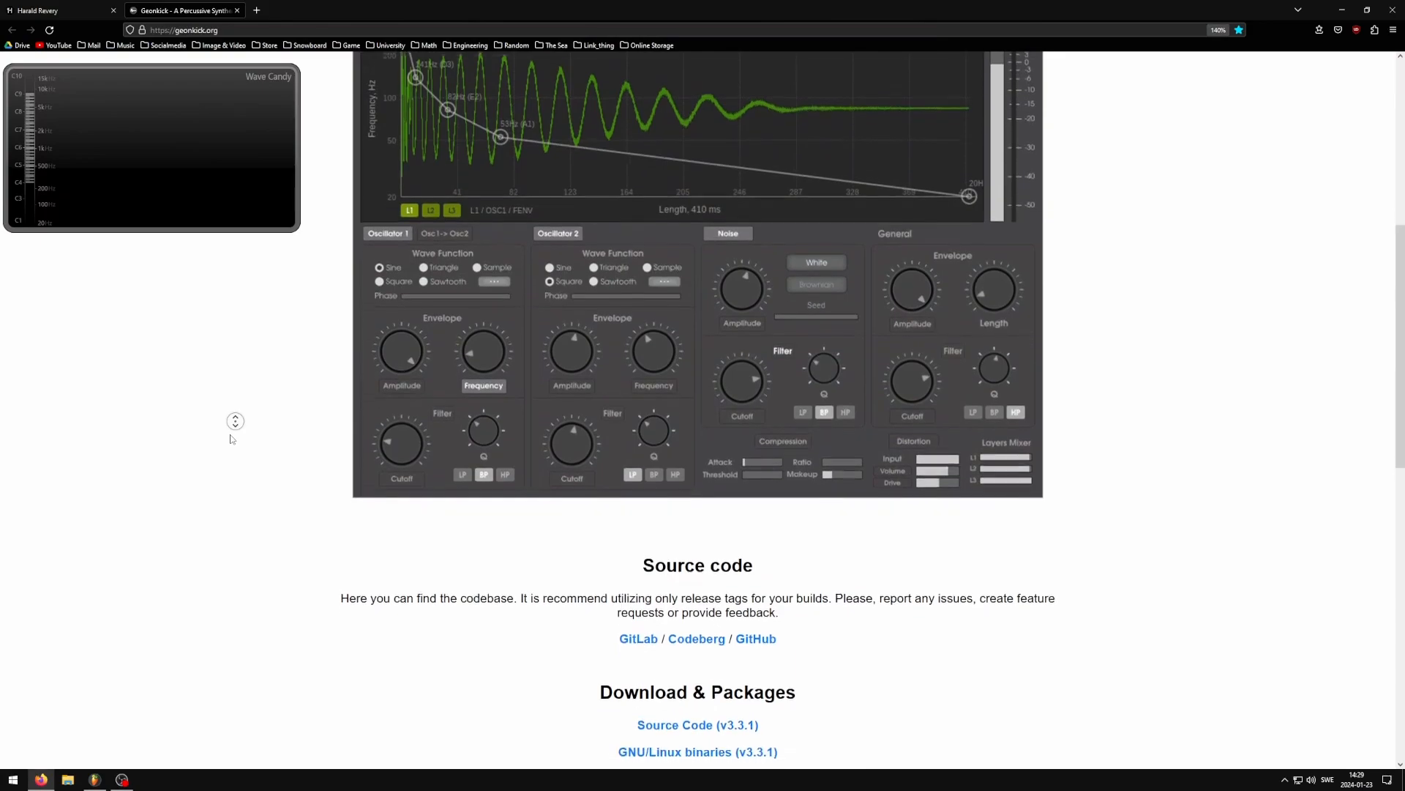
{"action": "scroll", "coordinate": [235, 421], "scroll_direction": "down", "scroll_amount": 2}
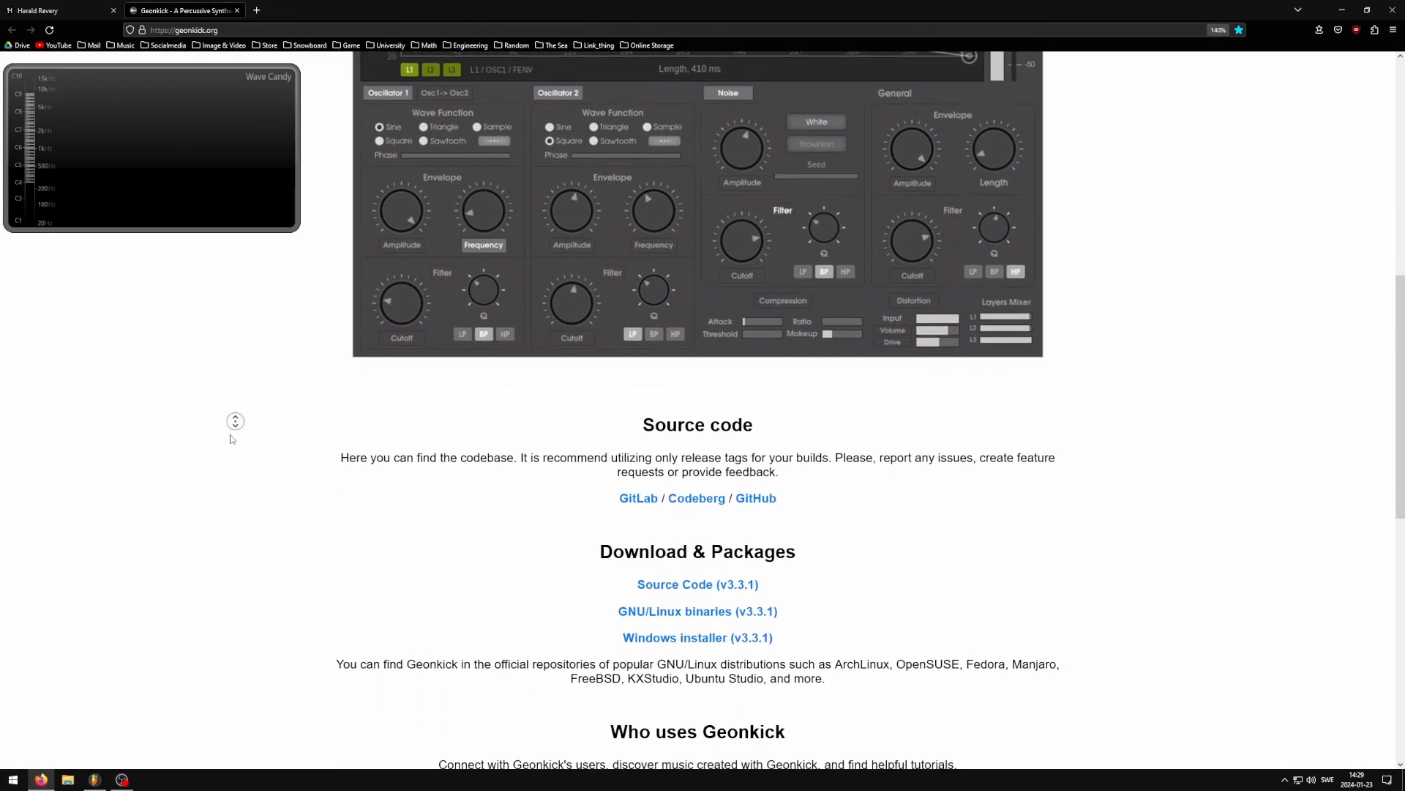
{"action": "scroll", "coordinate": [235, 422], "scroll_direction": "down", "scroll_amount": 2}
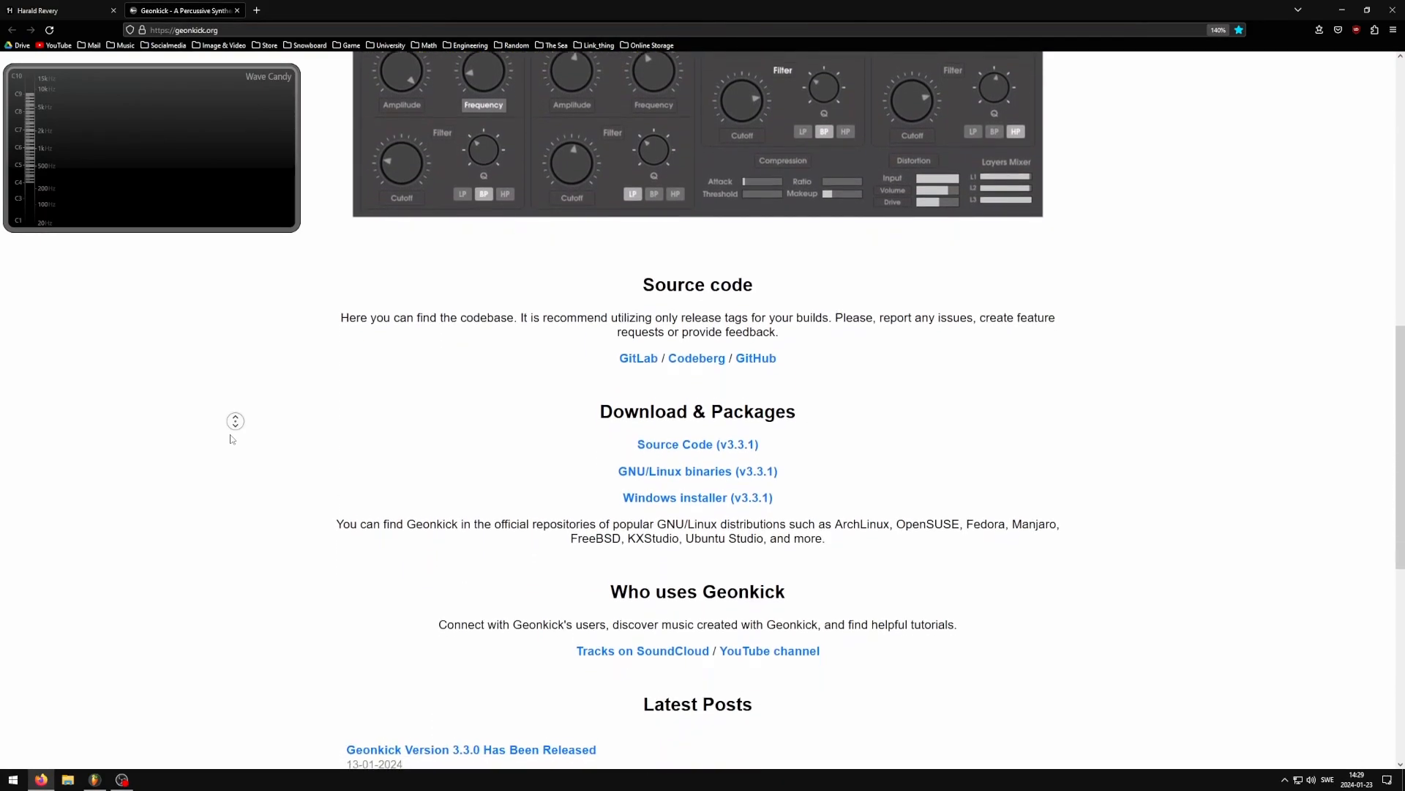
{"action": "middle_click", "coordinate": [232, 439]}
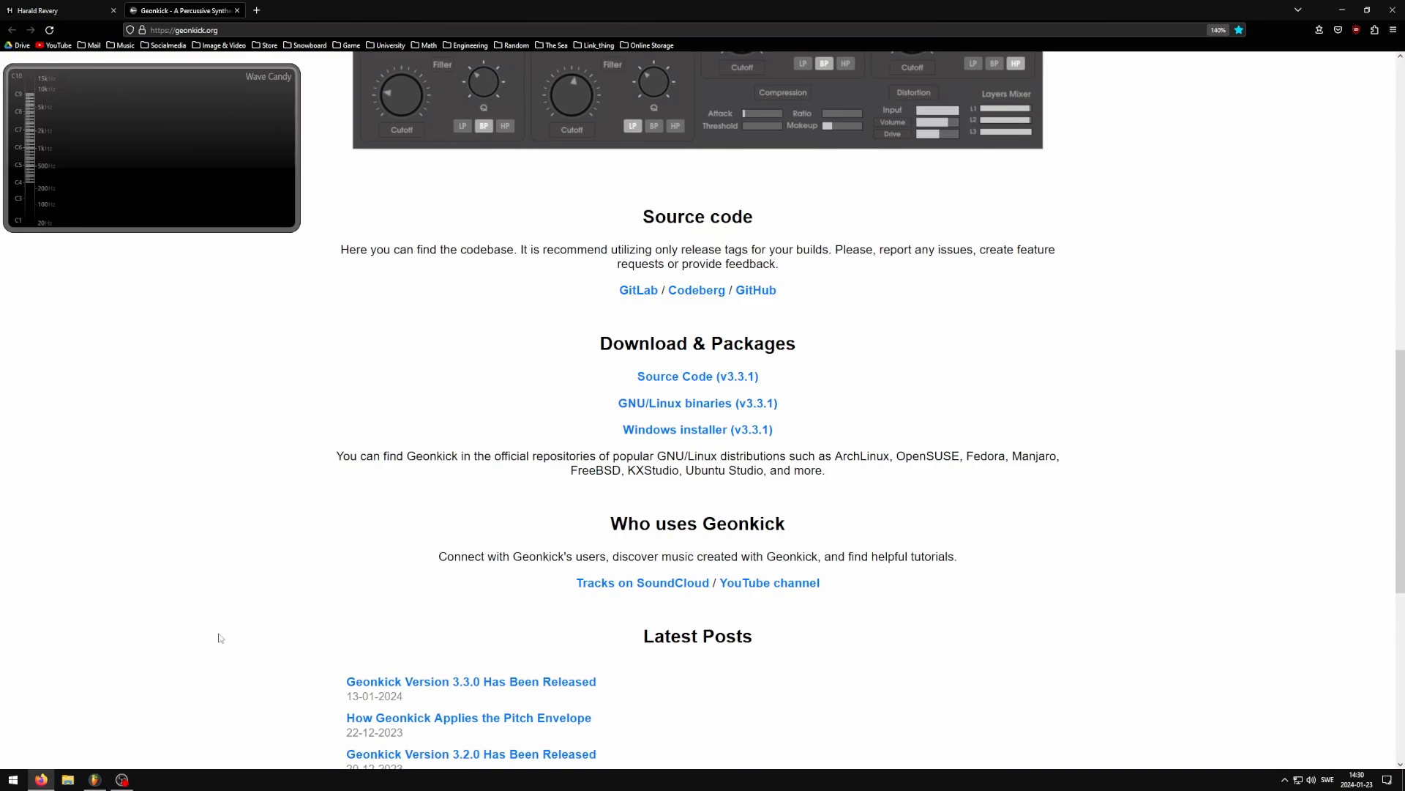
{"action": "scroll", "coordinate": [214, 602], "scroll_direction": "down", "scroll_amount": 6}
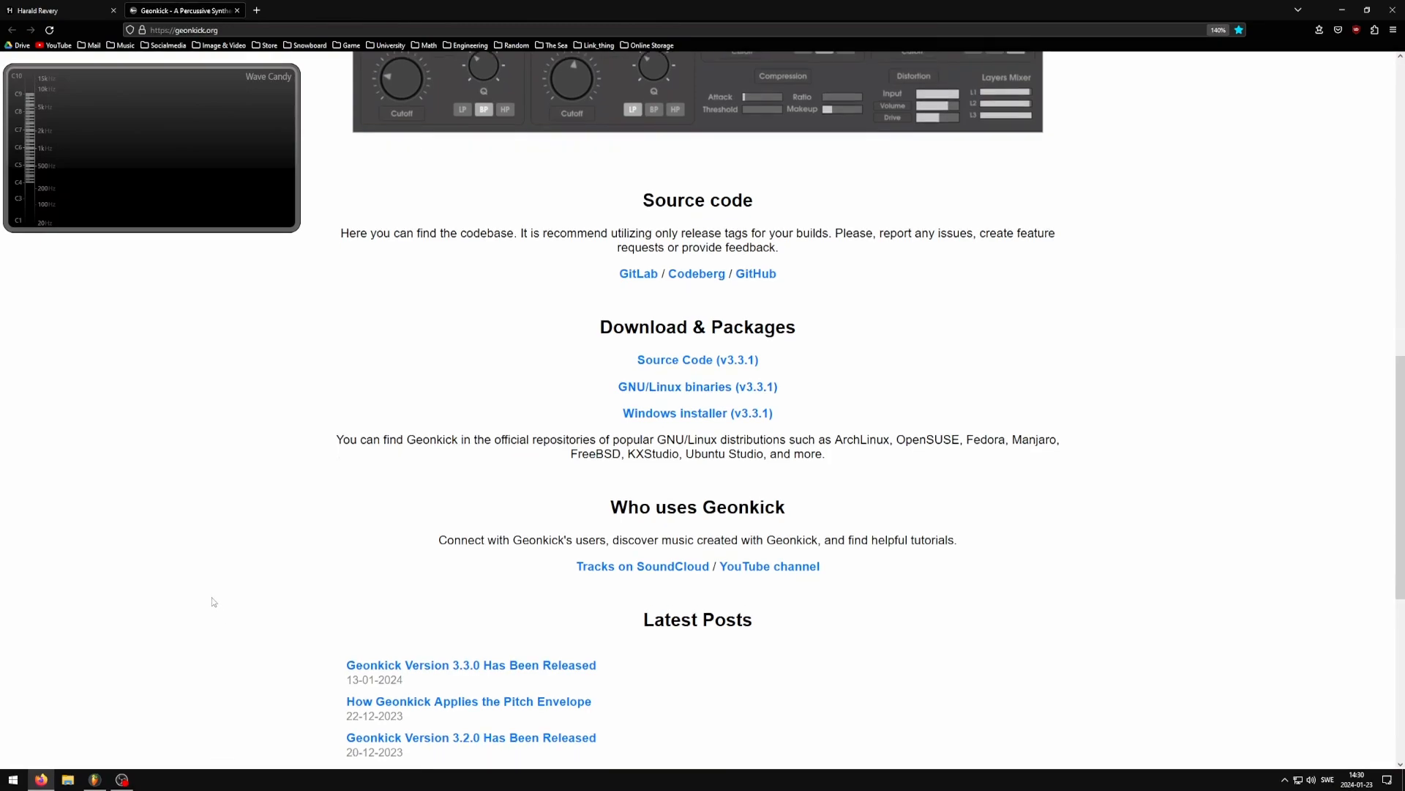
{"action": "scroll", "coordinate": [209, 601], "scroll_direction": "up", "scroll_amount": 6}
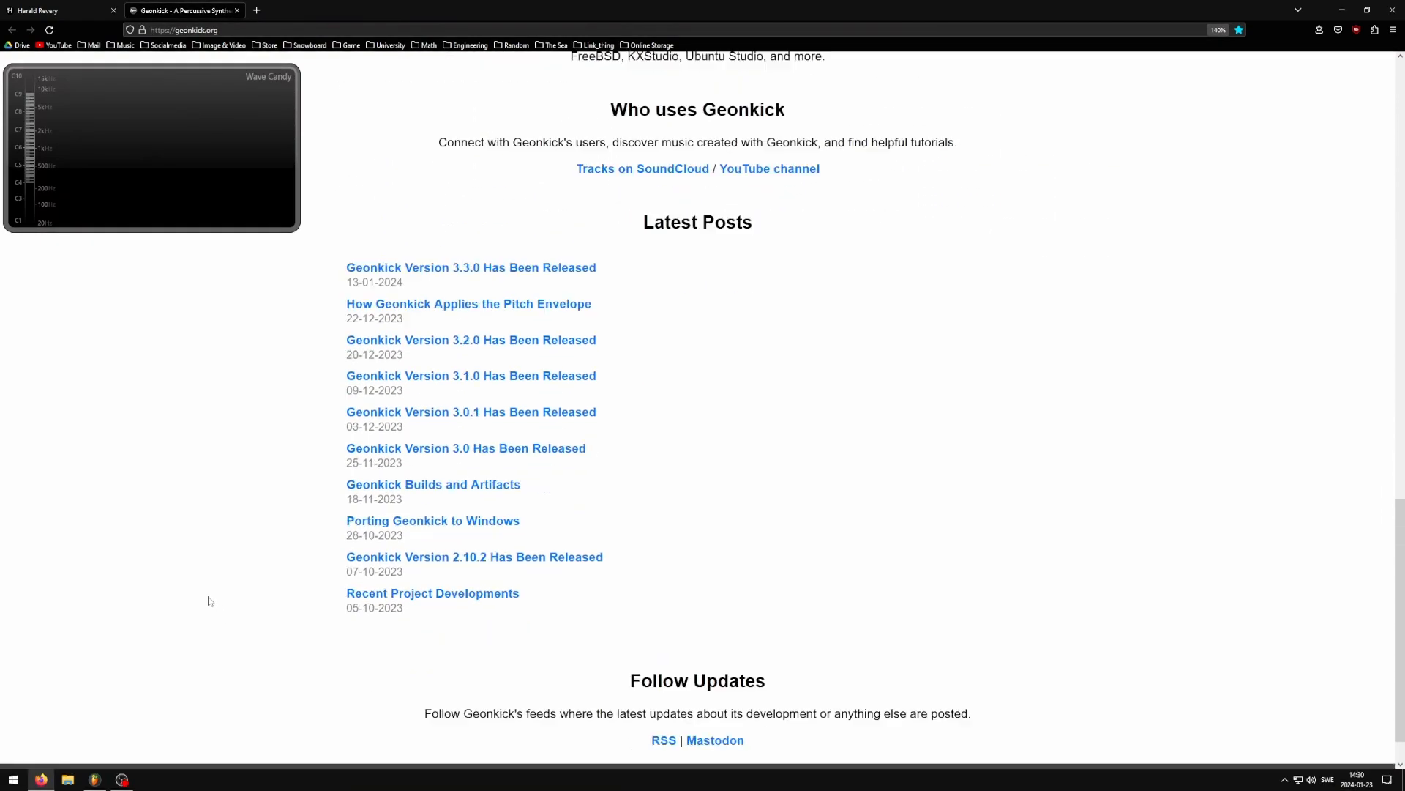
{"action": "scroll", "coordinate": [580, 662], "scroll_direction": "down", "scroll_amount": 4}
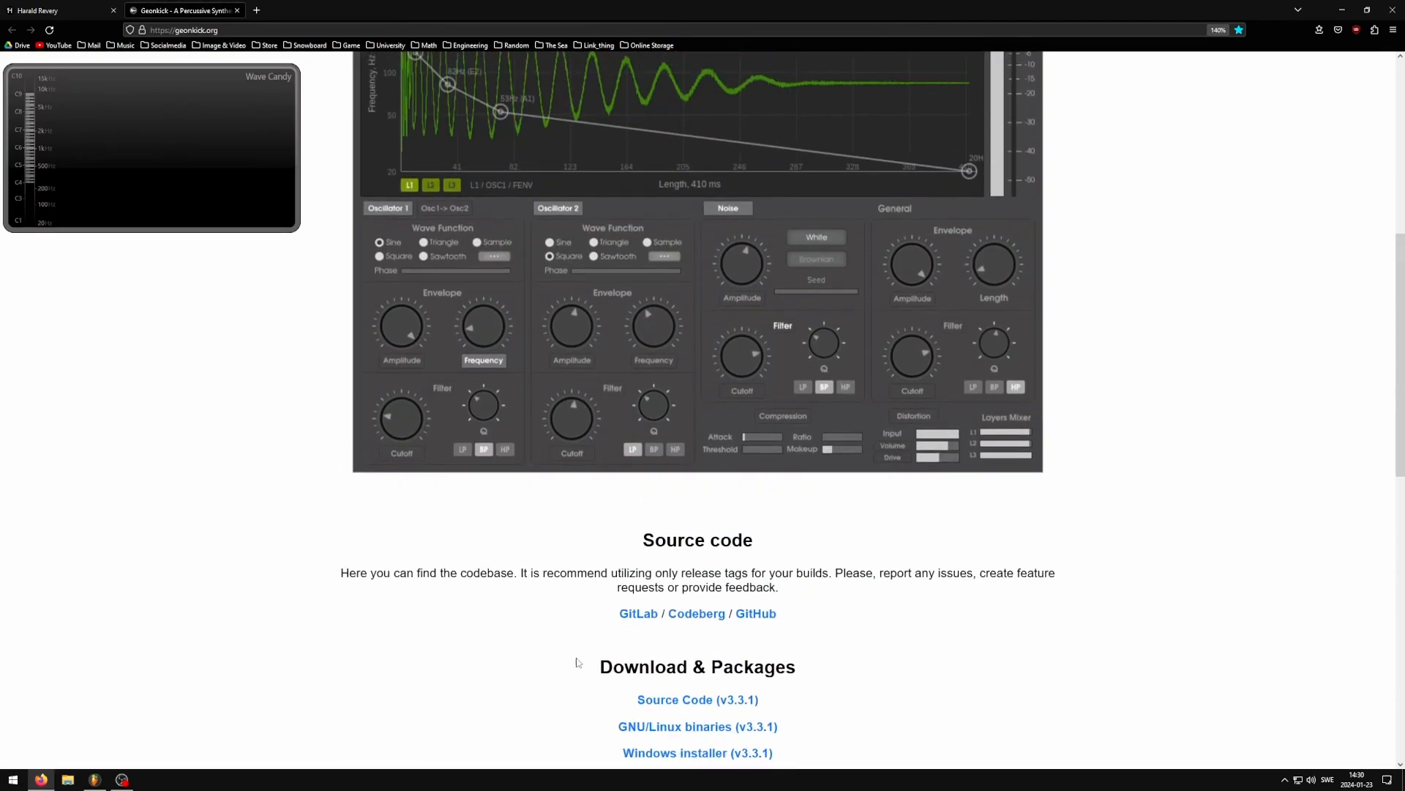
{"action": "middle_click", "coordinate": [188, 610]}
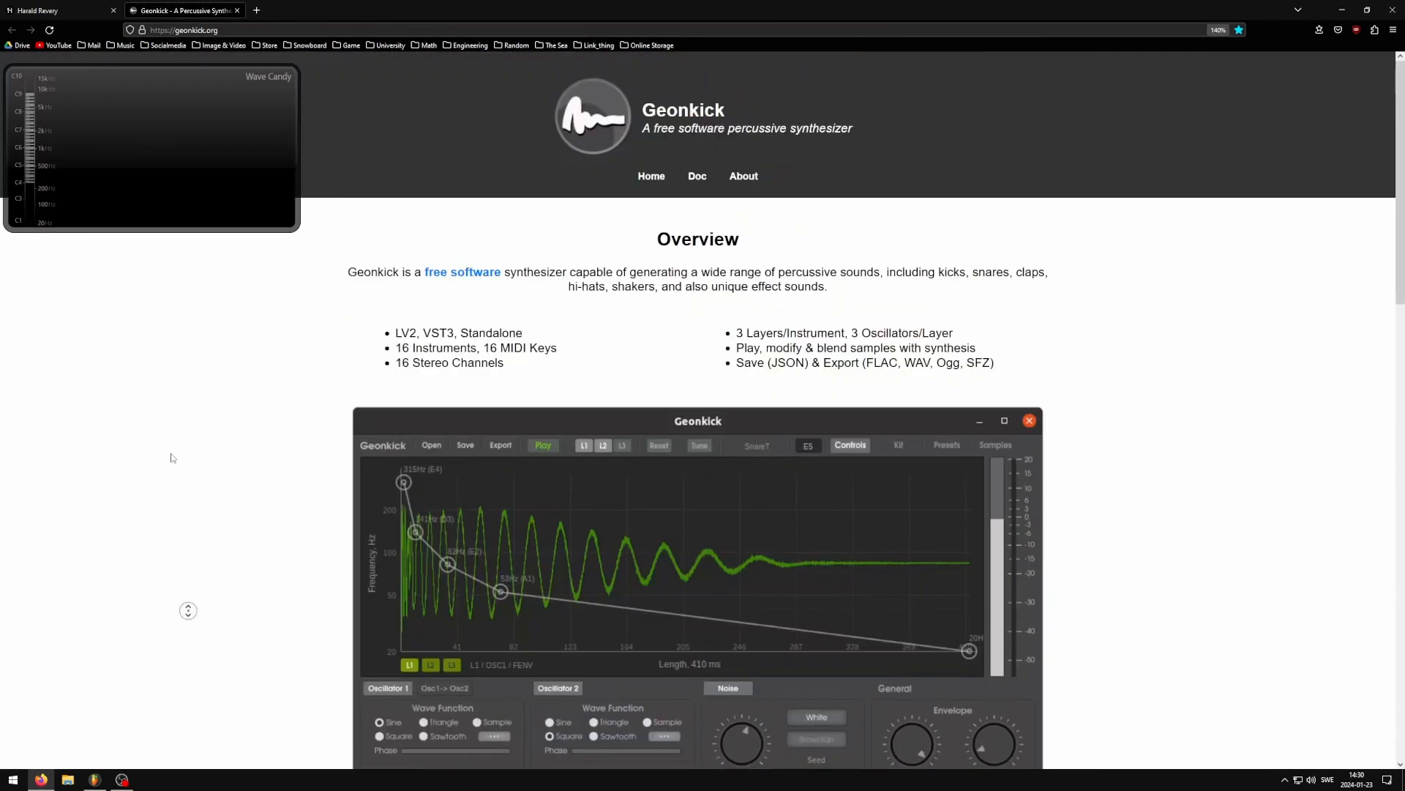
Switch back to FL Studio and play the kick pattern several times to examine its waveform and spectrogram
{"action": "left_click", "coordinate": [95, 778]}
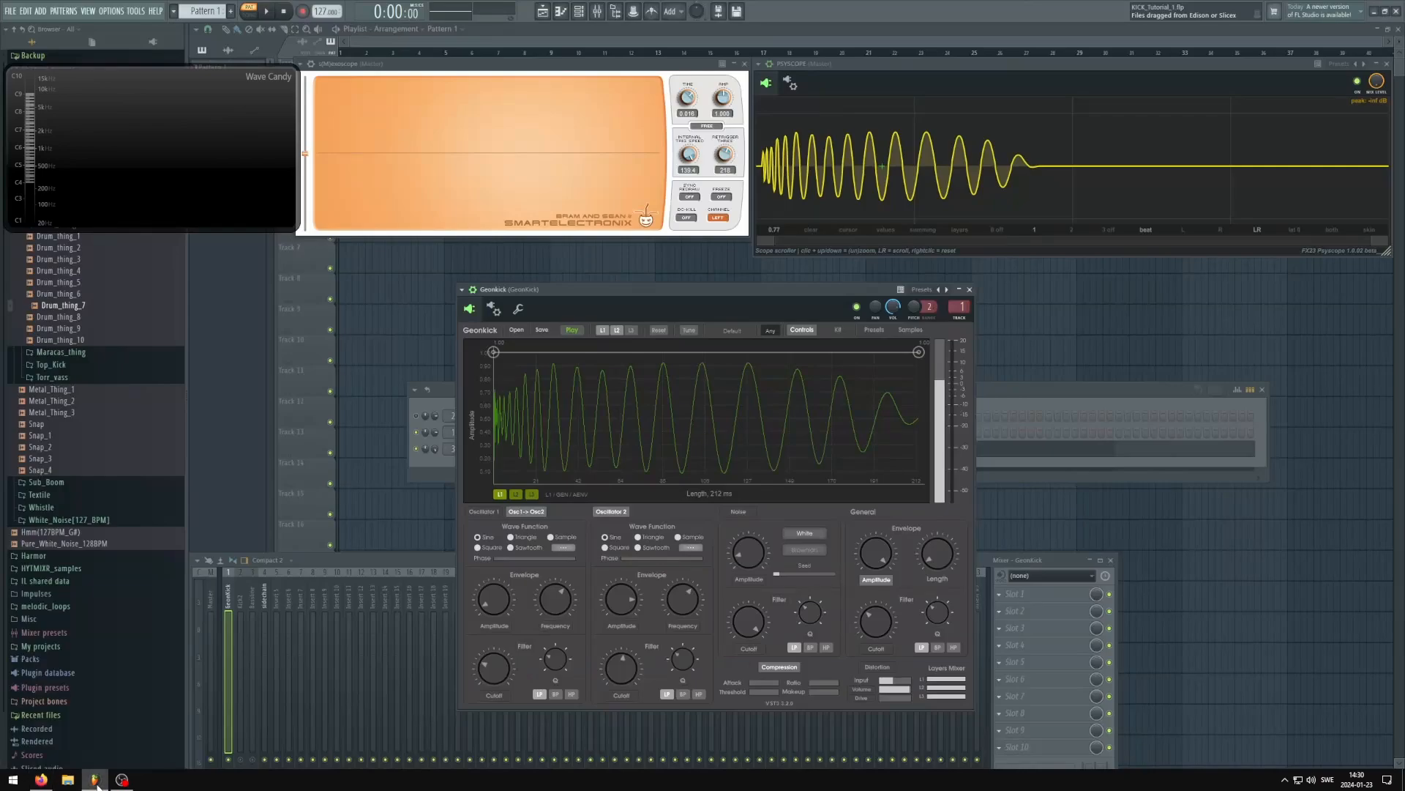
{"action": "mouse_move", "coordinate": [606, 292]}
{"action": "left_mouse_down"}
{"action": "mouse_move", "coordinate": [669, 294]}
{"action": "mouse_move", "coordinate": [607, 307]}
{"action": "mouse_move", "coordinate": [622, 301]}
{"action": "mouse_move", "coordinate": [578, 292]}
{"action": "mouse_move", "coordinate": [630, 286]}
{"action": "left_mouse_up"}
{"action": "key", "text": "space"}
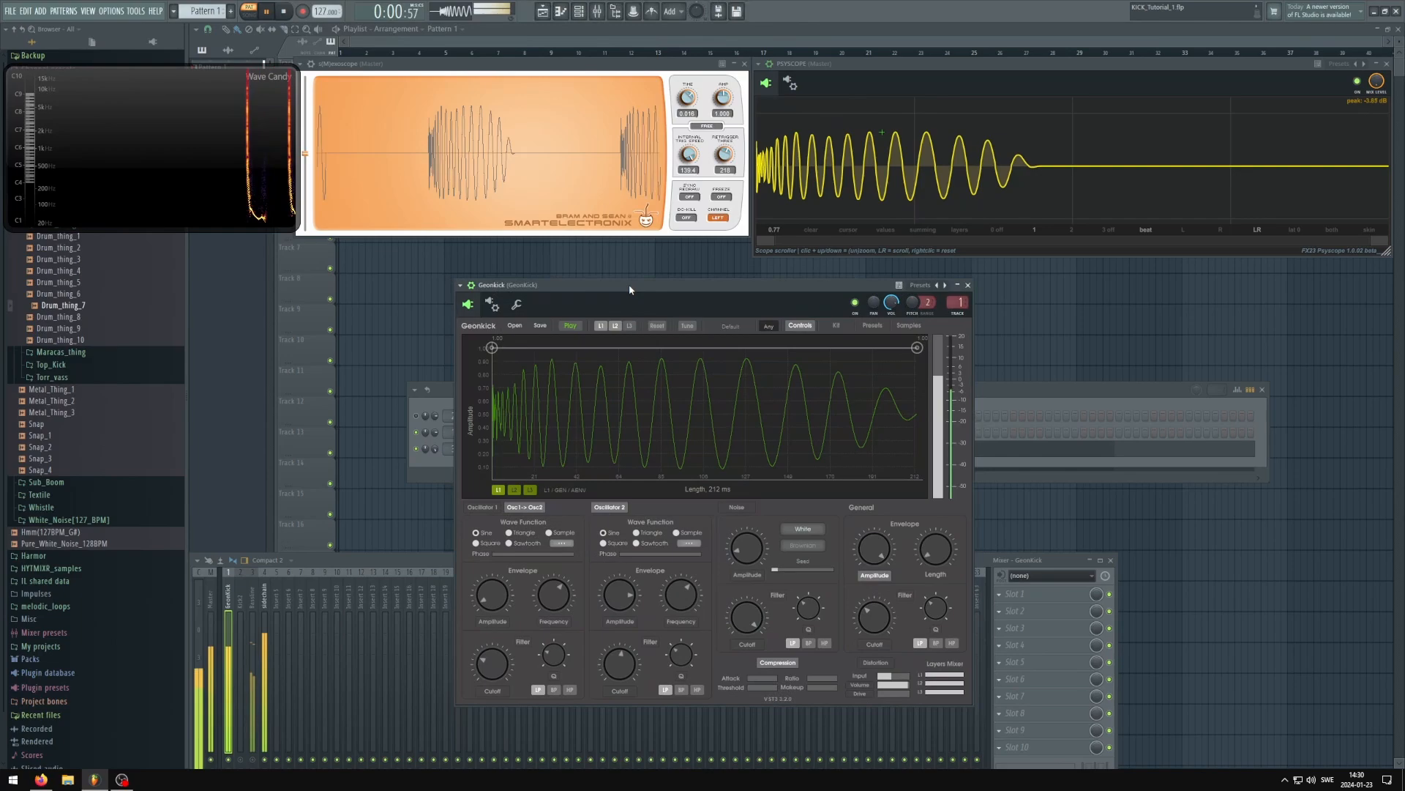
{"action": "key", "text": "space"}
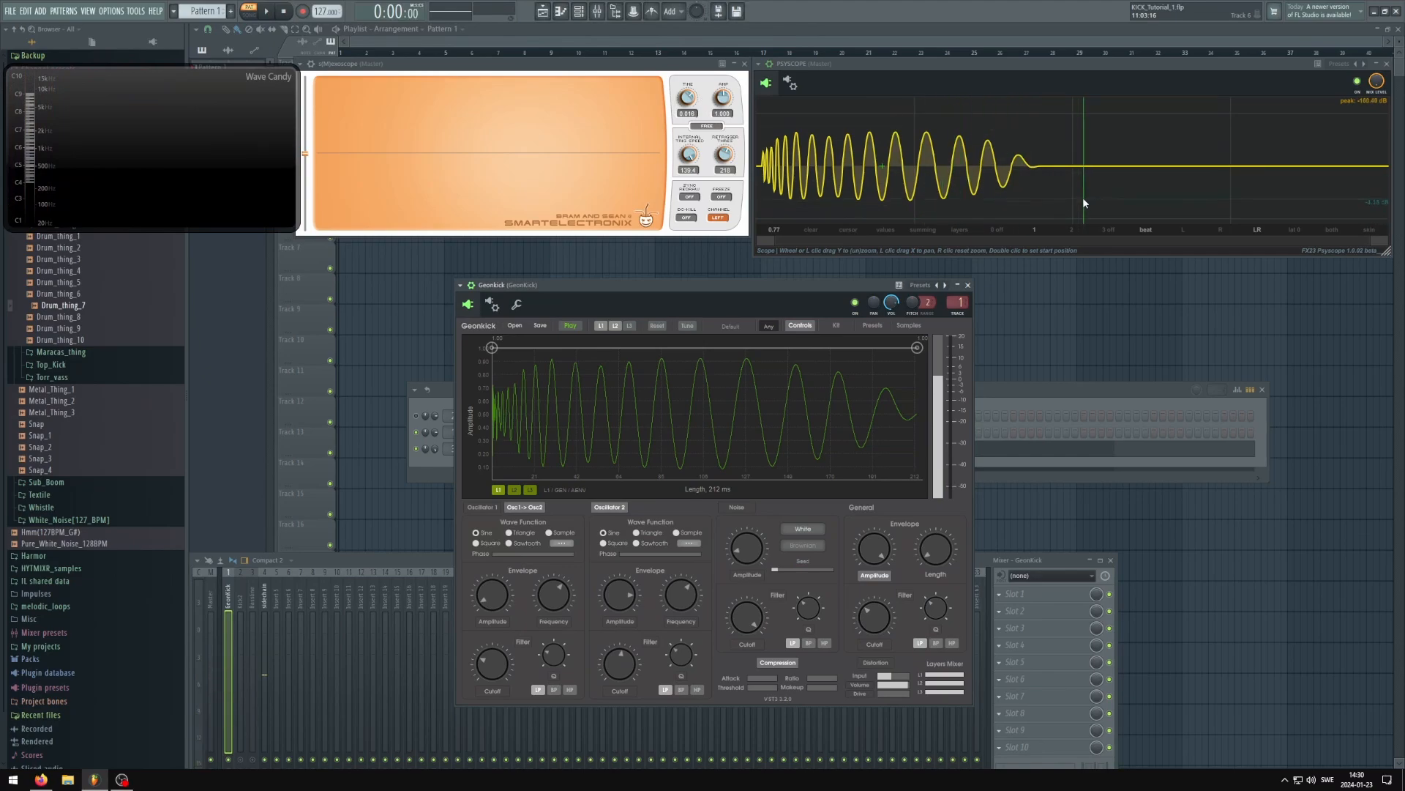
{"action": "key", "text": "space"}
{"action": "key", "text": "space"}
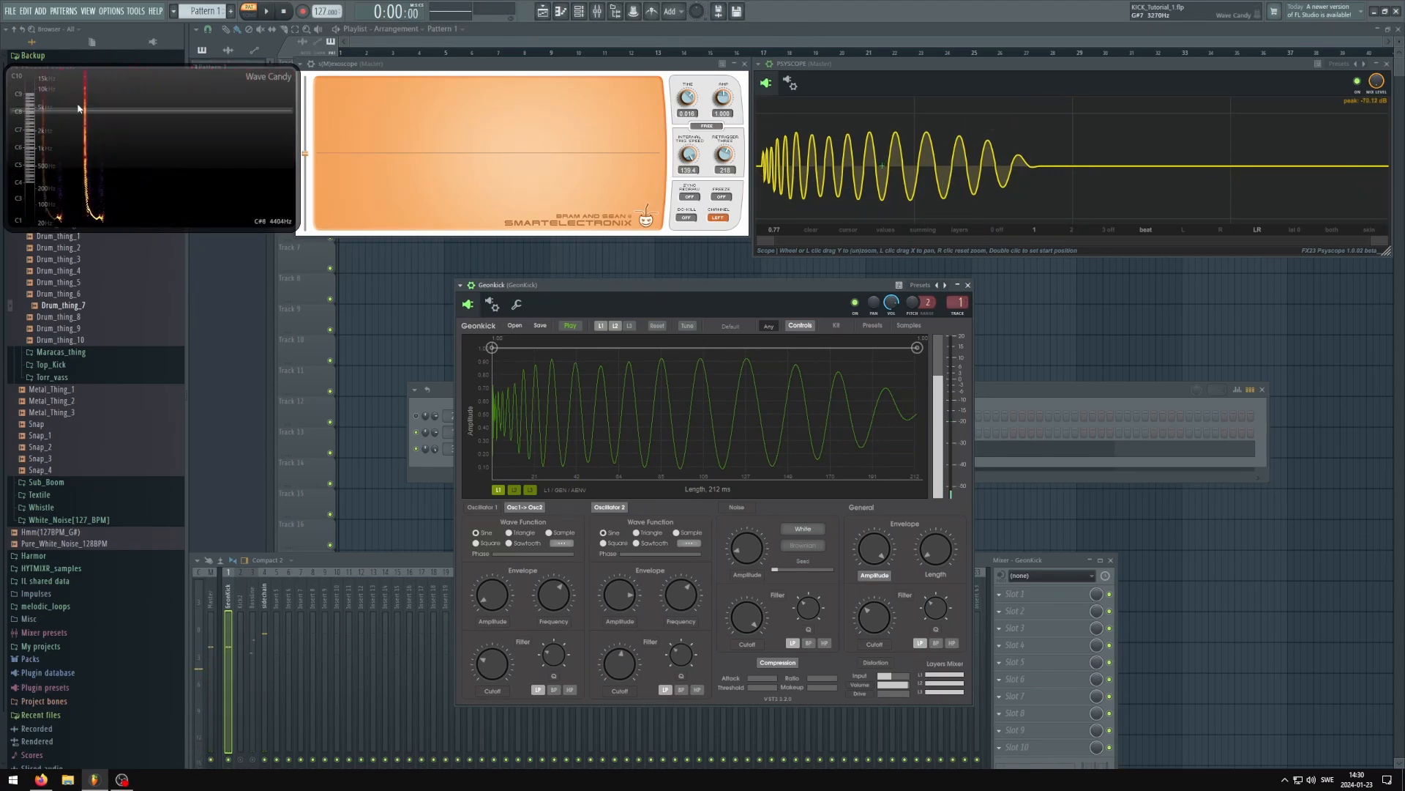
{"action": "key", "text": "space"}
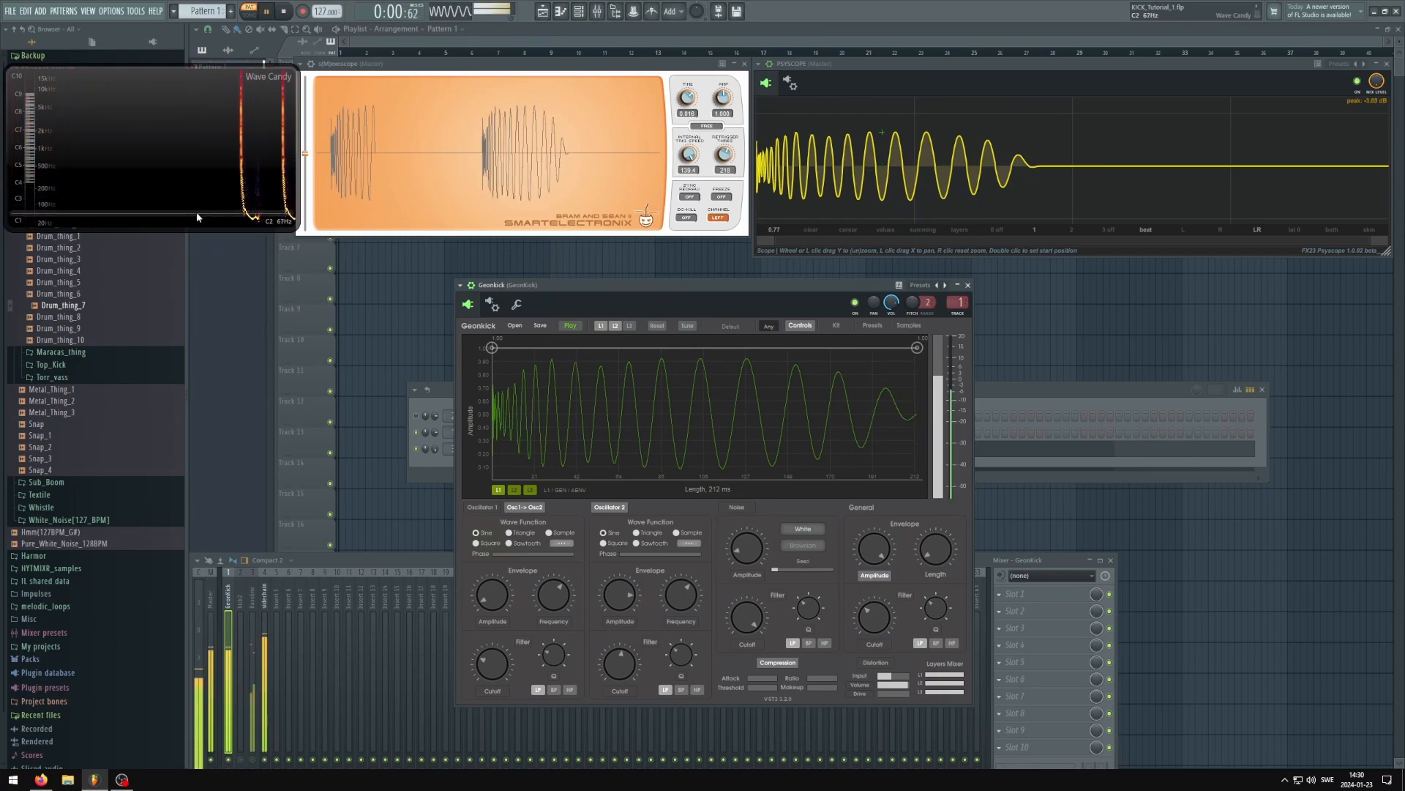
{"action": "key", "text": "space"}
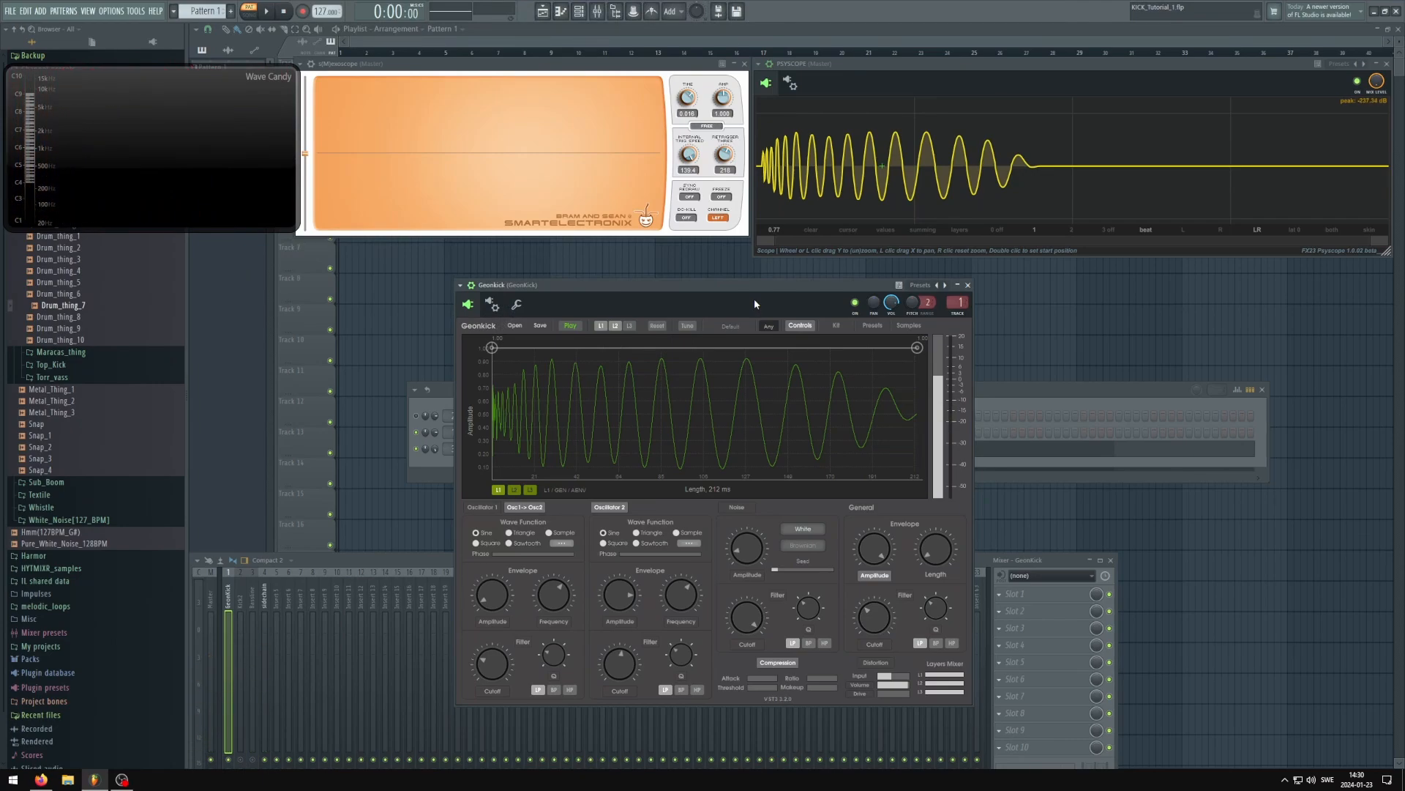
Disable layer 2 in Geonkick and play layer 1 of the kick on its own
{"action": "left_click", "coordinate": [616, 327]}
{"action": "key", "text": "space"}
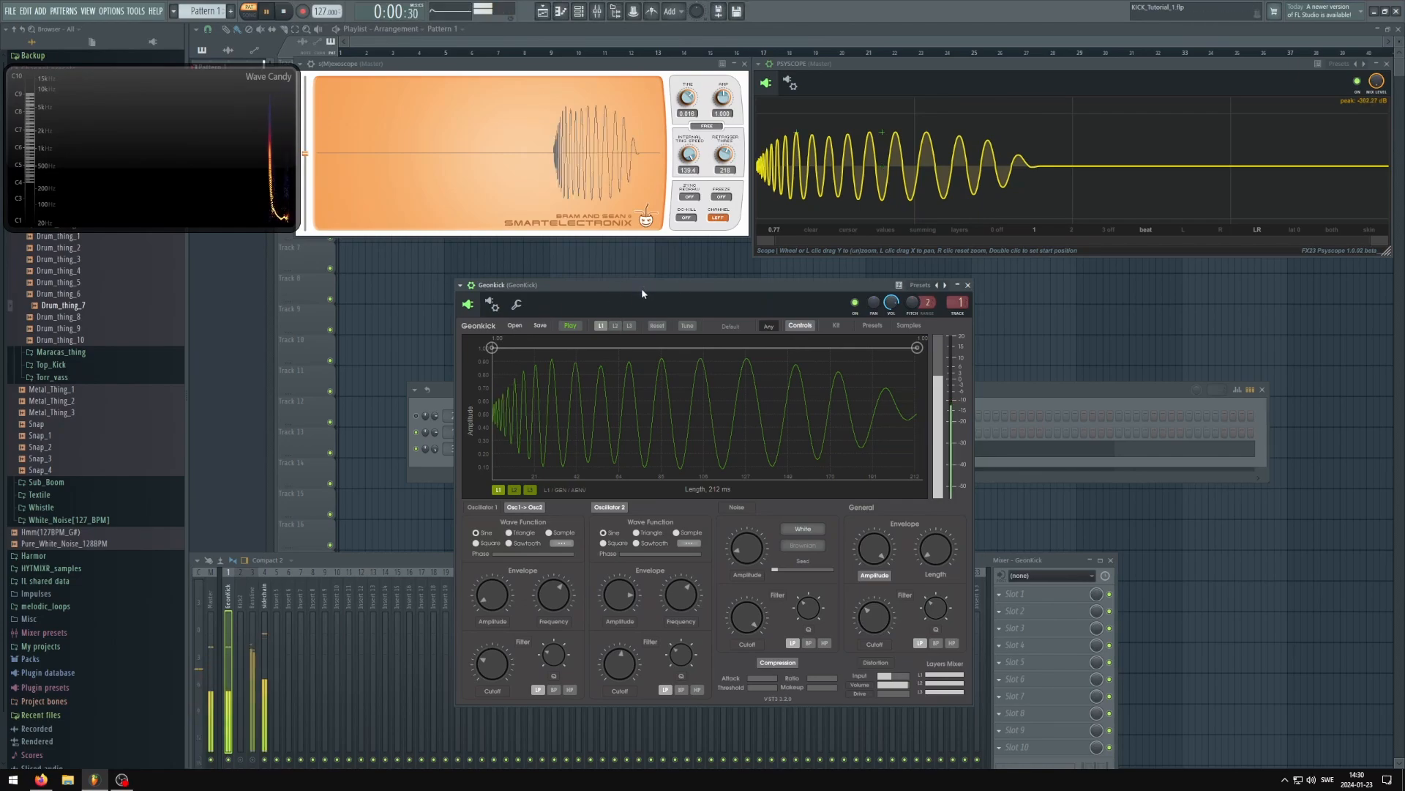
{"action": "key", "text": "space"}
Isolate layer 2 in place of layer 1, show its settings and play the short click on its own
{"action": "left_click", "coordinate": [618, 327]}
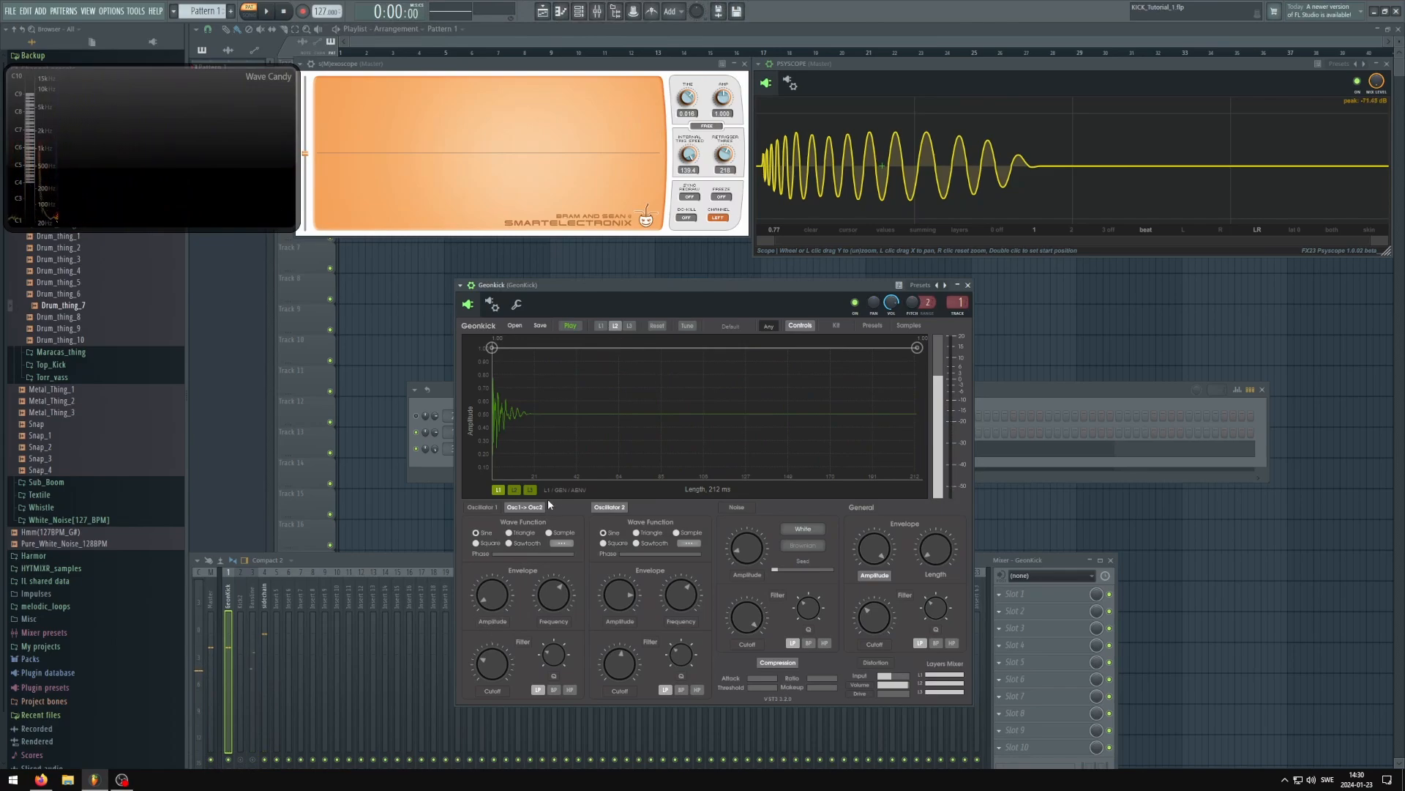
{"action": "left_click", "coordinate": [514, 490]}
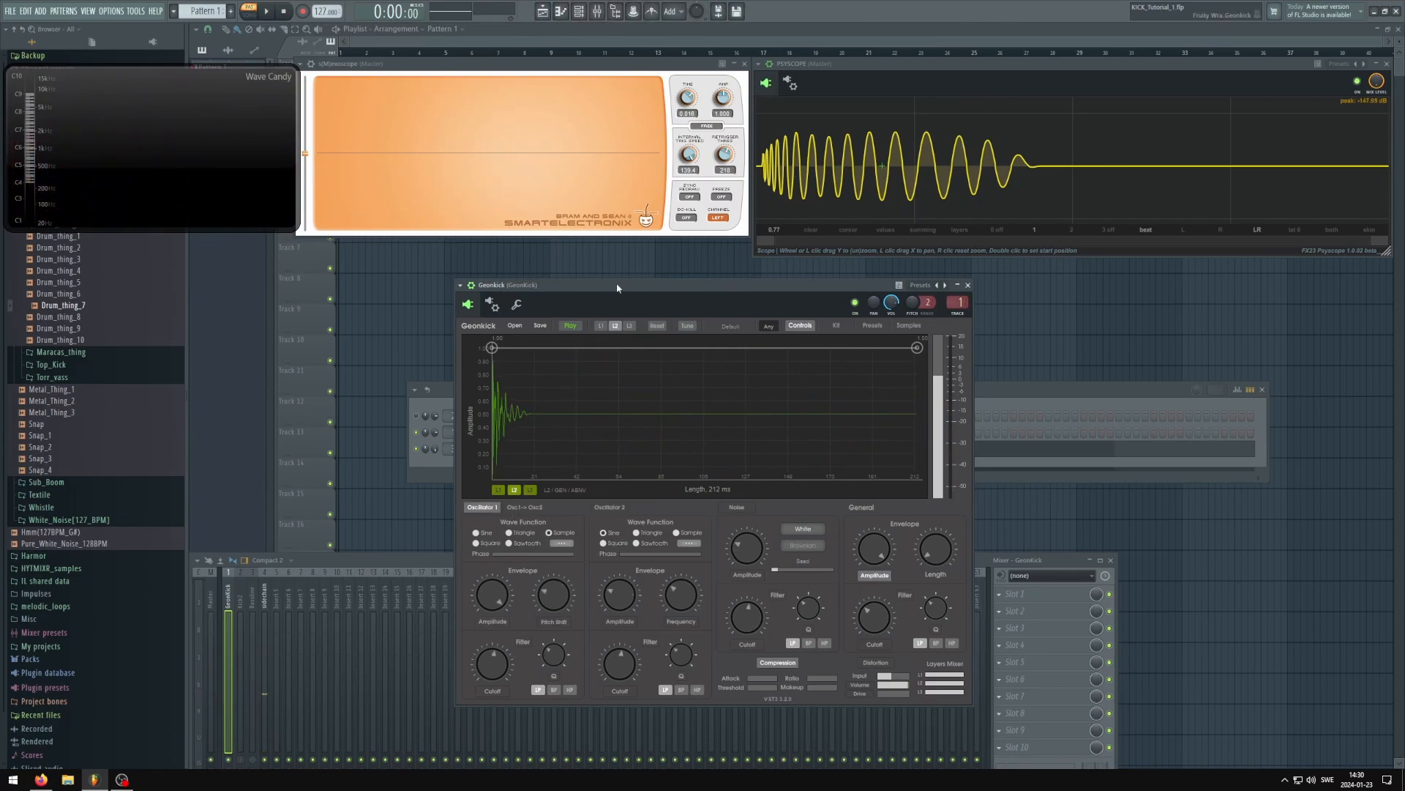
{"action": "key", "text": "space"}
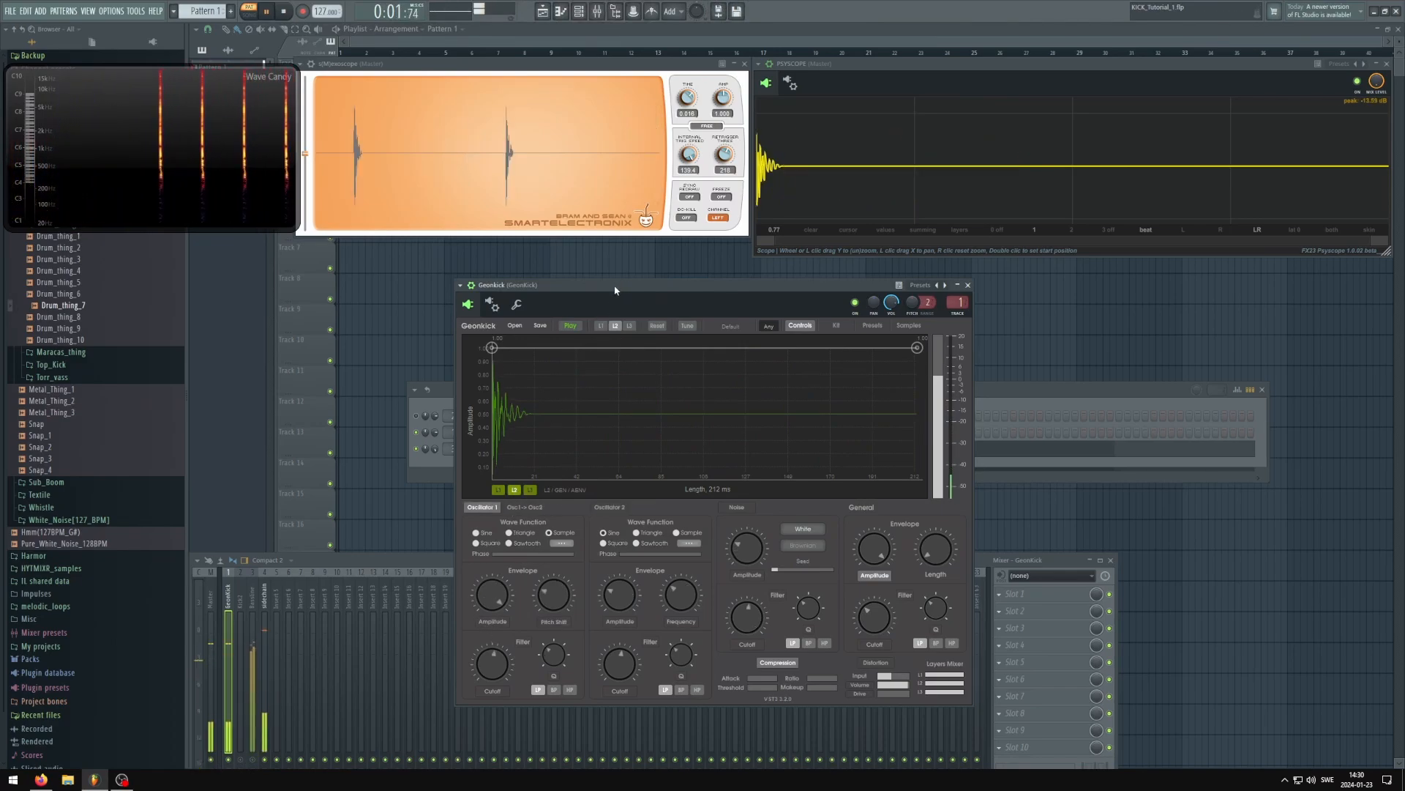
{"action": "key", "text": "space"}
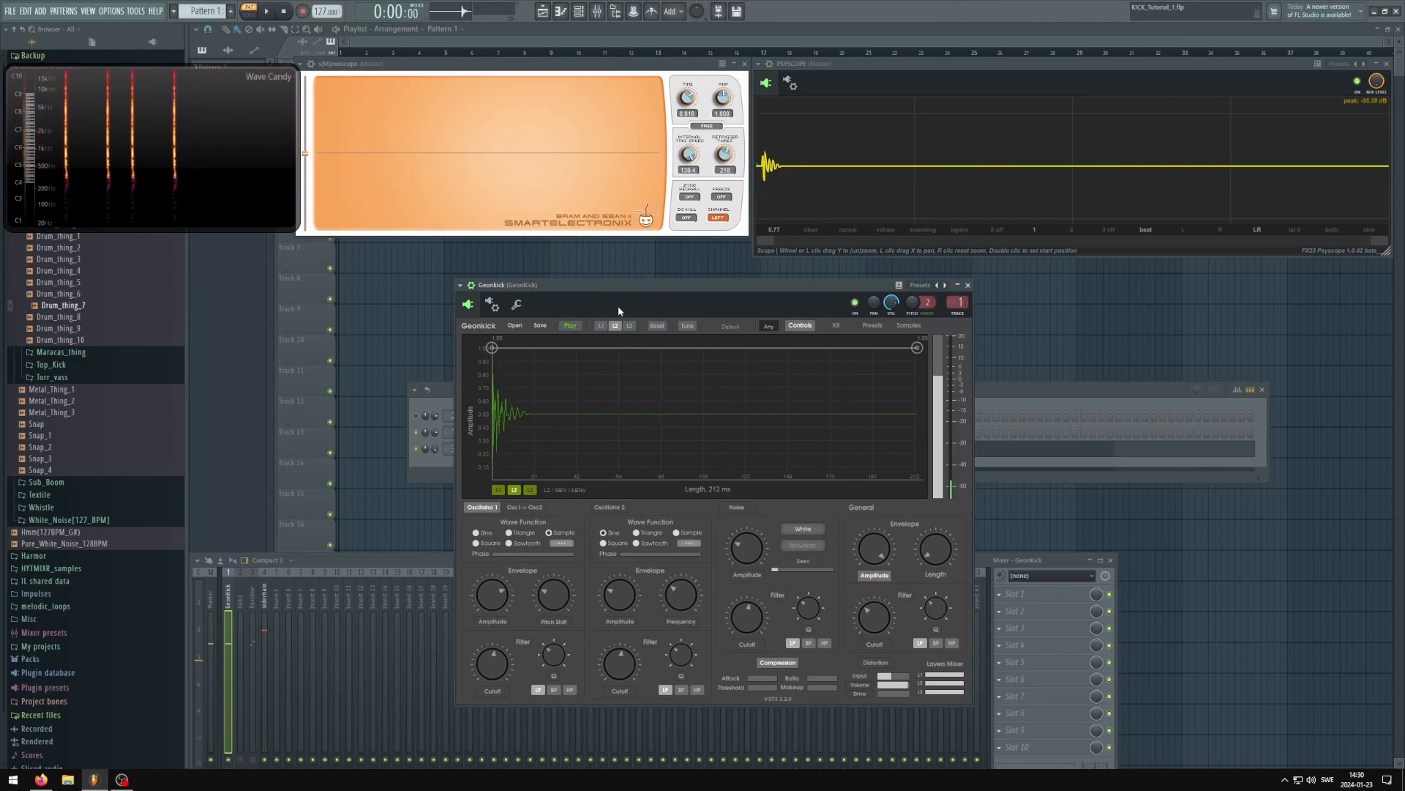
Enable layer 1 together with layer 2 and play the combined kick
{"action": "left_click_drag", "start_coordinate": [637, 287], "coordinate": [662, 291]}
{"action": "key", "text": "space"}
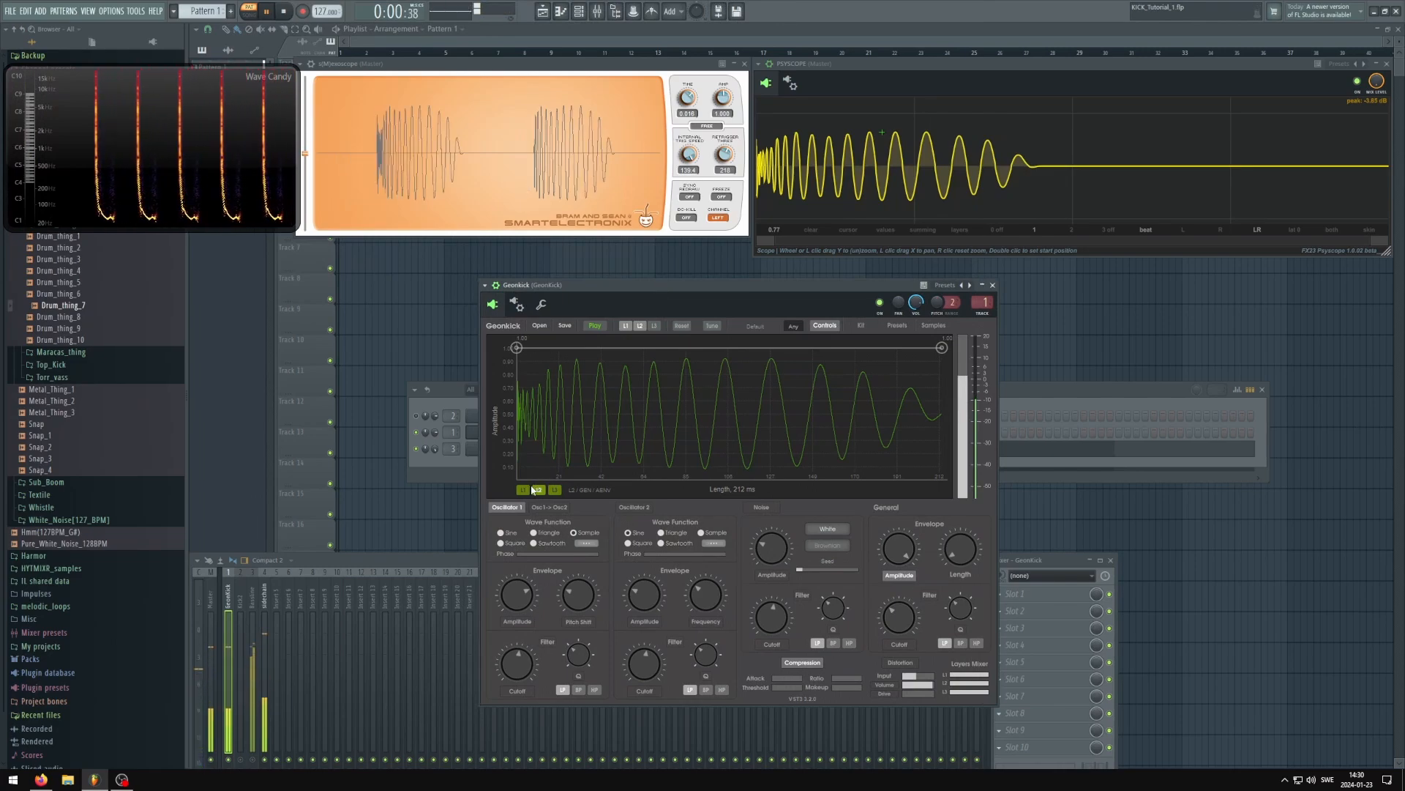
{"action": "key", "text": "space"}
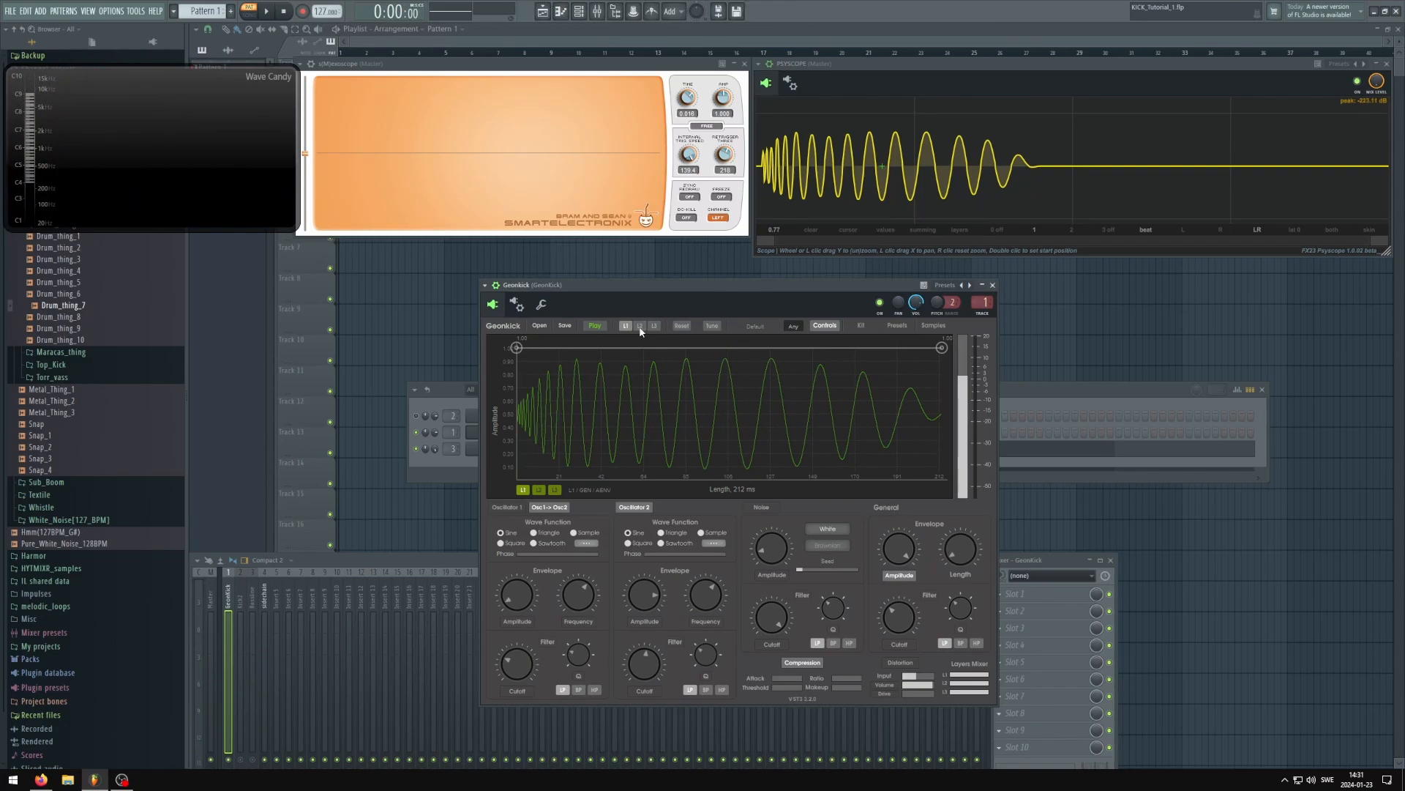
Play layer 1 without layer 2 and examine how the kick's frequency falls over time in the spectrogram
{"action": "left_click_drag", "start_coordinate": [673, 286], "coordinate": [662, 292]}
{"action": "key", "text": "space"}
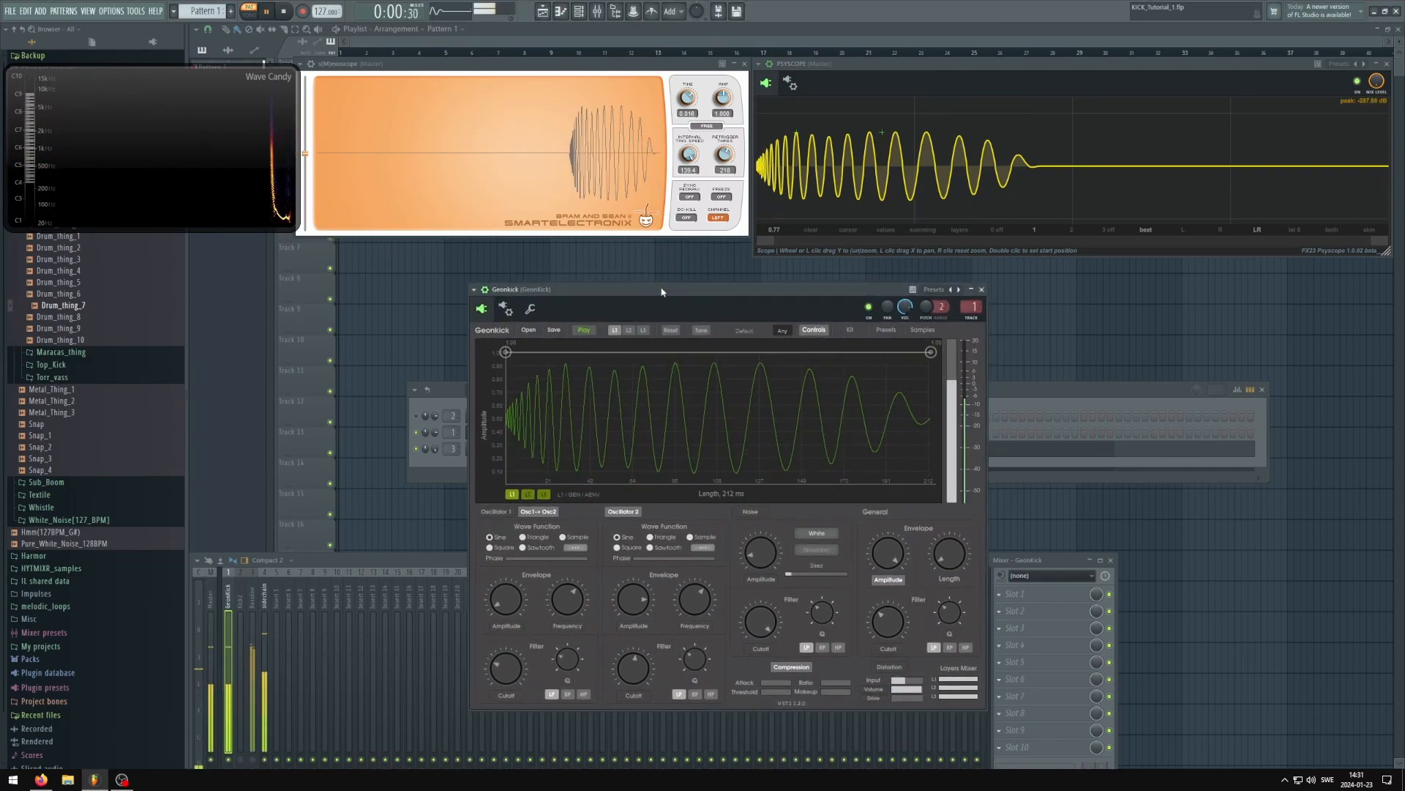
{"action": "key", "text": "space"}
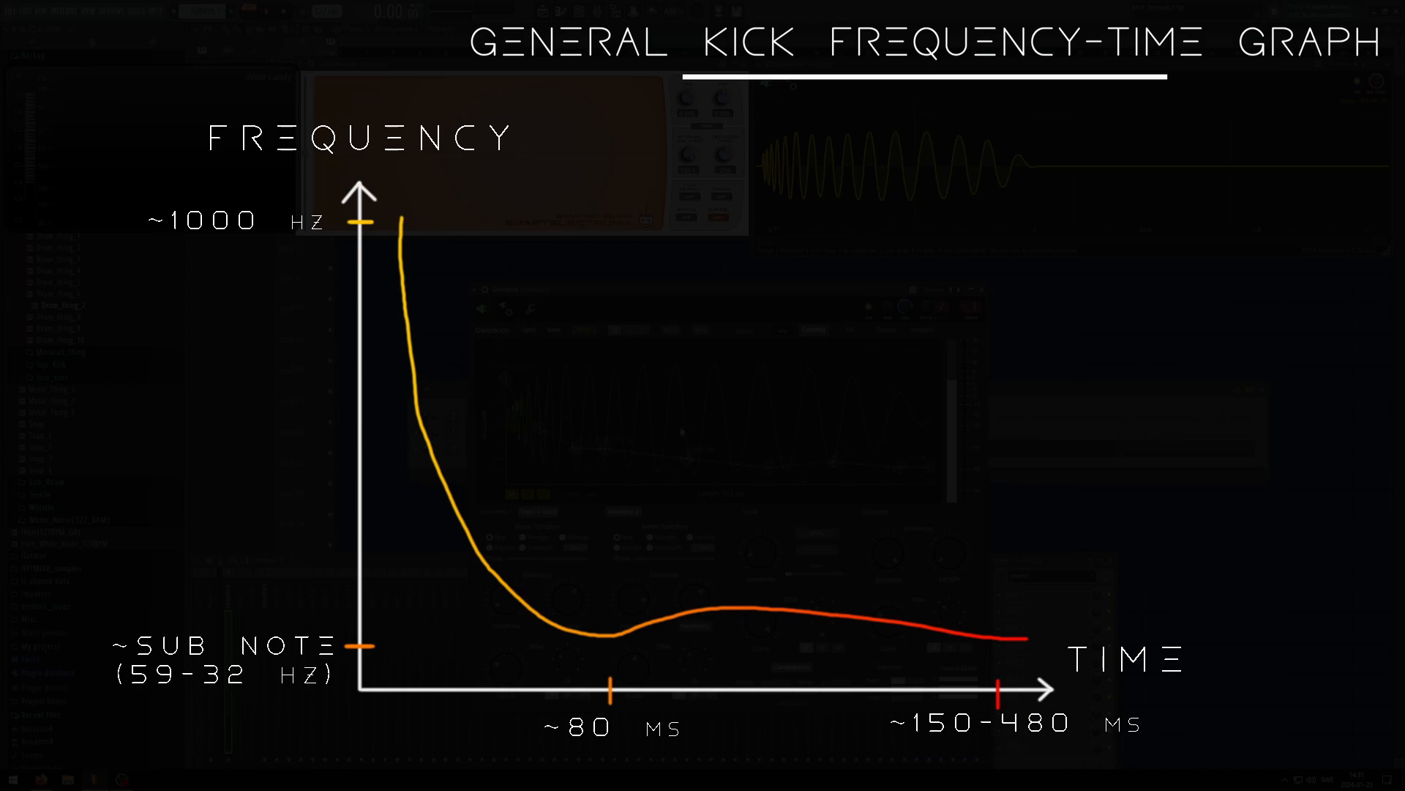
{"action": "key", "text": "space"}
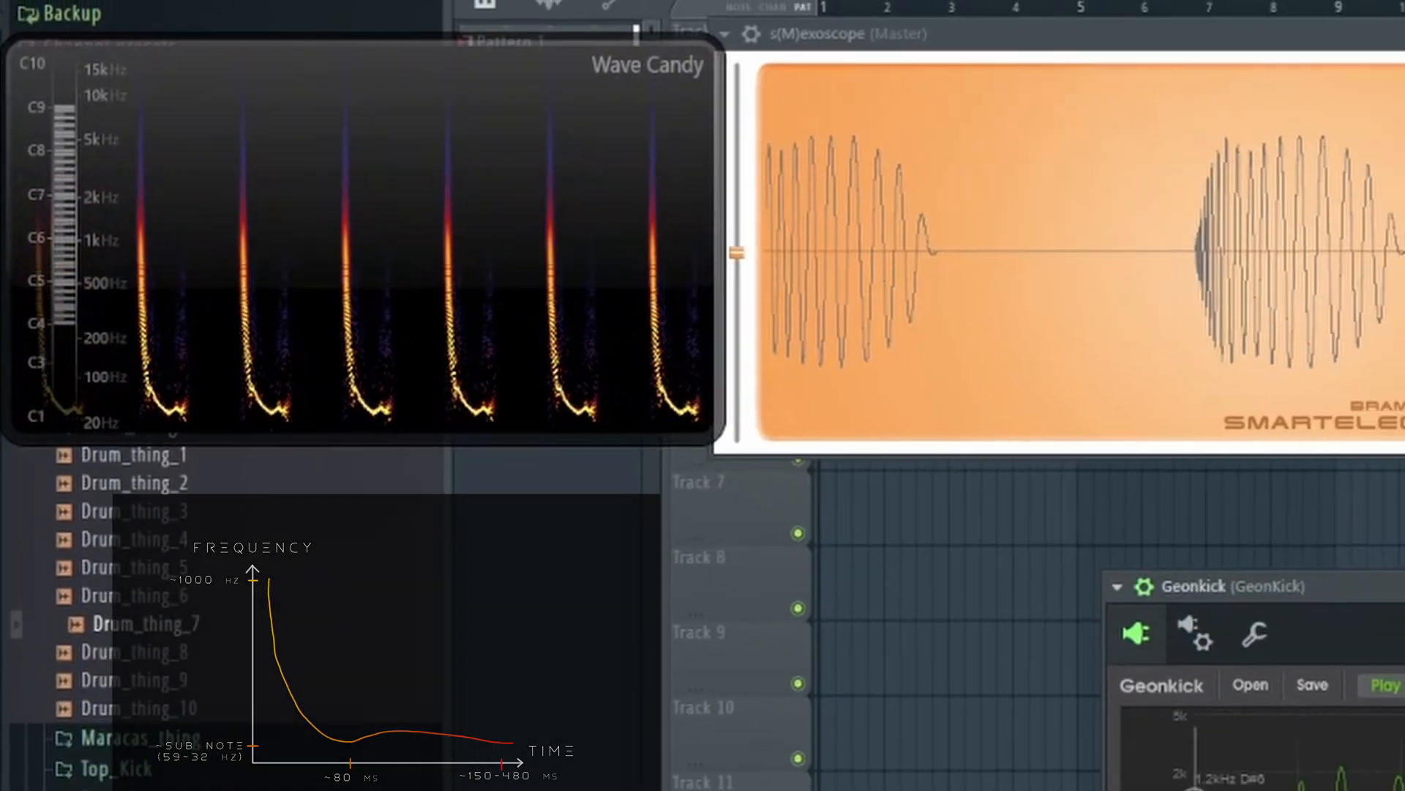
{"action": "left_click_drag", "start_coordinate": [938, 384], "coordinate": [630, 289]}
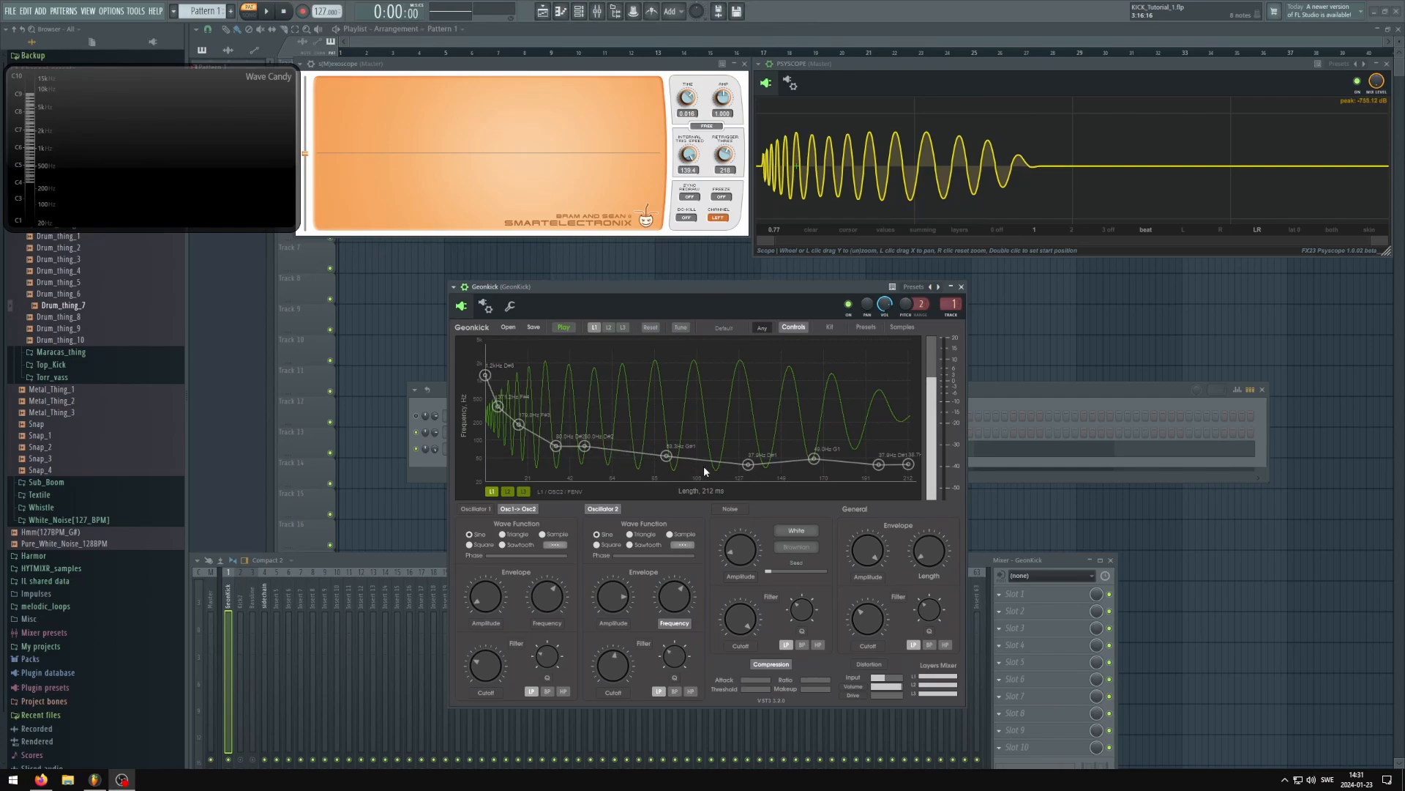
Move the middle point of oscillator 2's frequency envelope to about 85 ms at note A1, playing the kick to hear the change
{"action": "mouse_move", "coordinate": [667, 456]}
{"action": "left_mouse_down"}
{"action": "mouse_move", "coordinate": [630, 443]}
{"action": "mouse_move", "coordinate": [674, 434]}
{"action": "mouse_move", "coordinate": [657, 460]}
{"action": "mouse_move", "coordinate": [663, 377]}
{"action": "mouse_move", "coordinate": [656, 452]}
{"action": "left_mouse_up"}
{"action": "key", "text": "space"}
Play the kick again to check the adjusted frequency envelope, and reposition the Geonkick window over the channel rack
{"action": "key", "text": "space"}
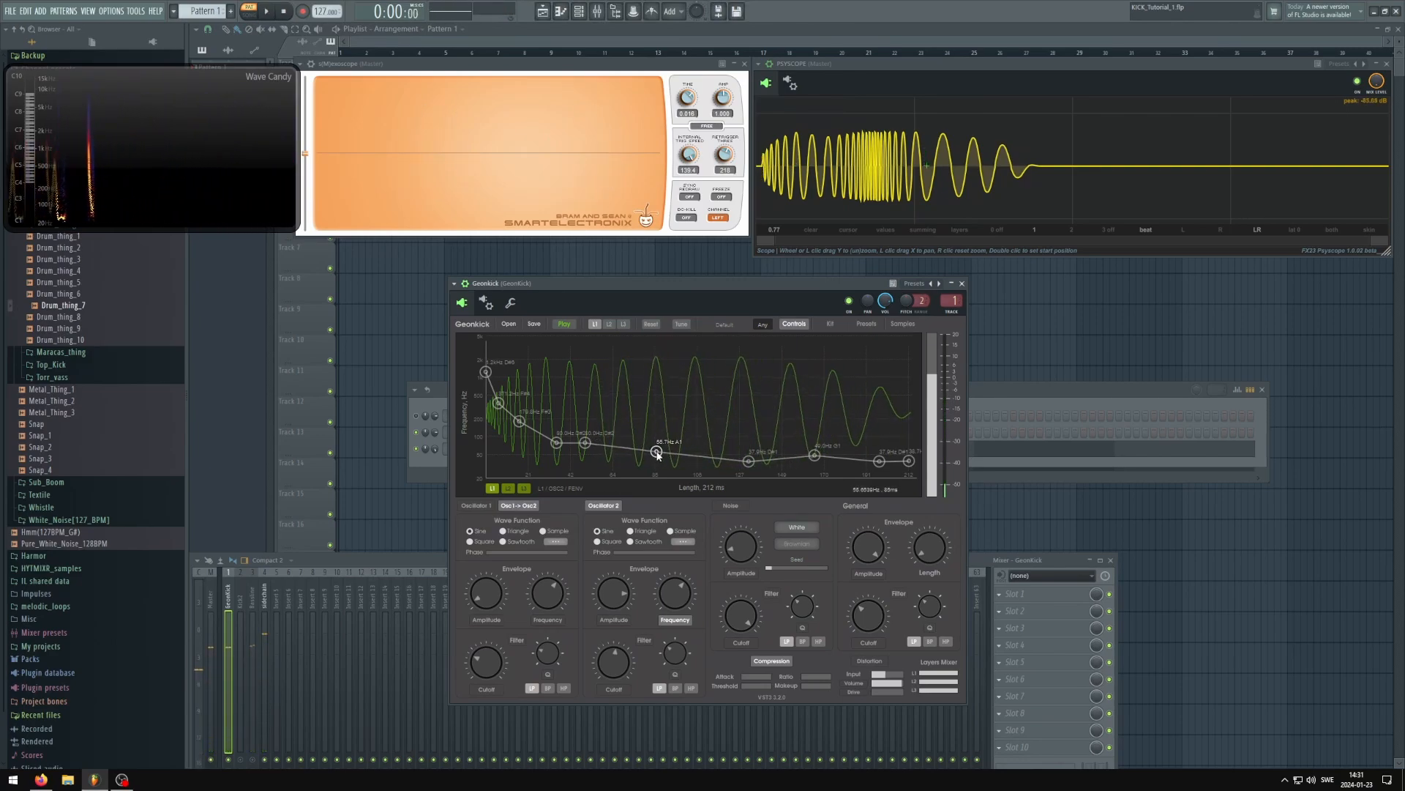
{"action": "left_click_drag", "start_coordinate": [692, 288], "coordinate": [673, 297]}
{"action": "key", "text": "space"}
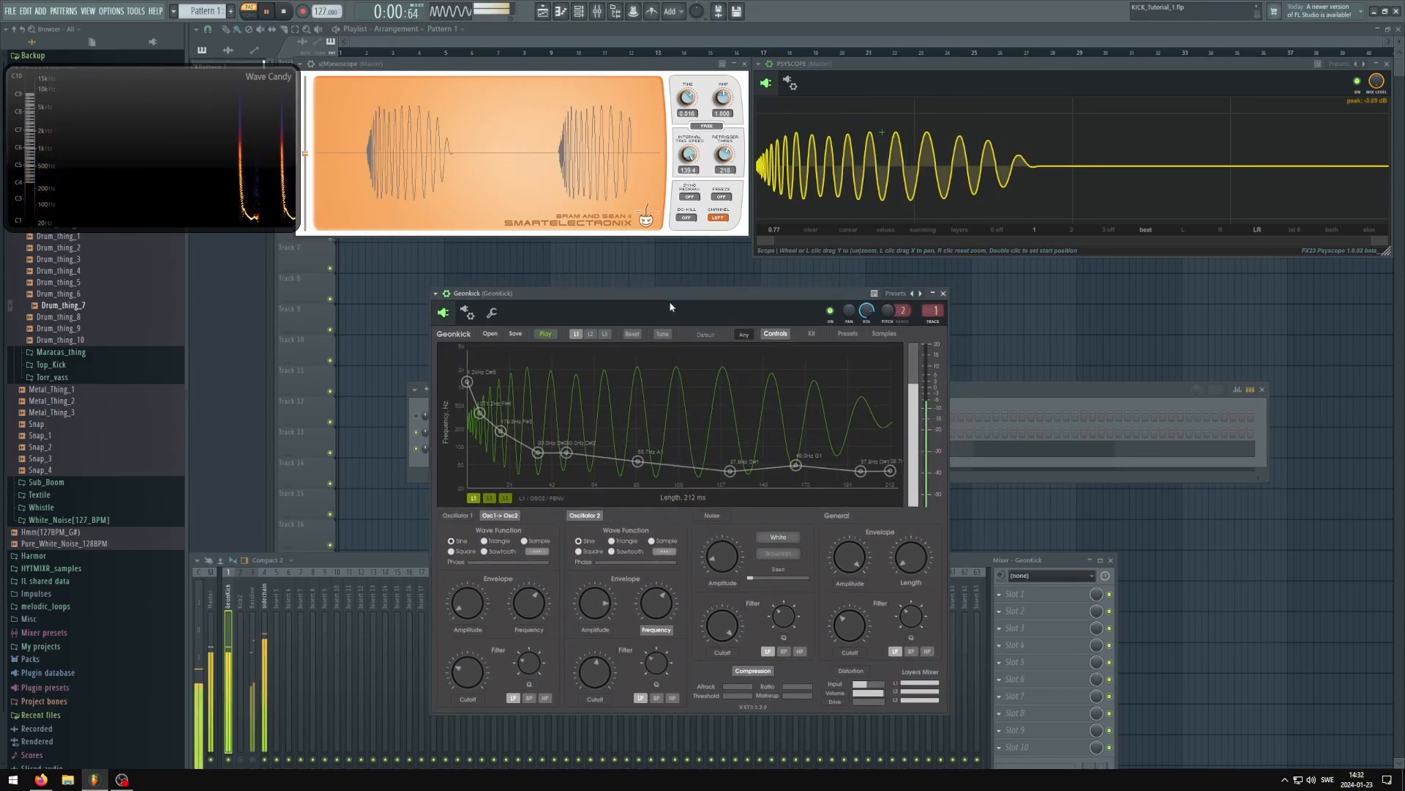
{"action": "key", "text": "space"}
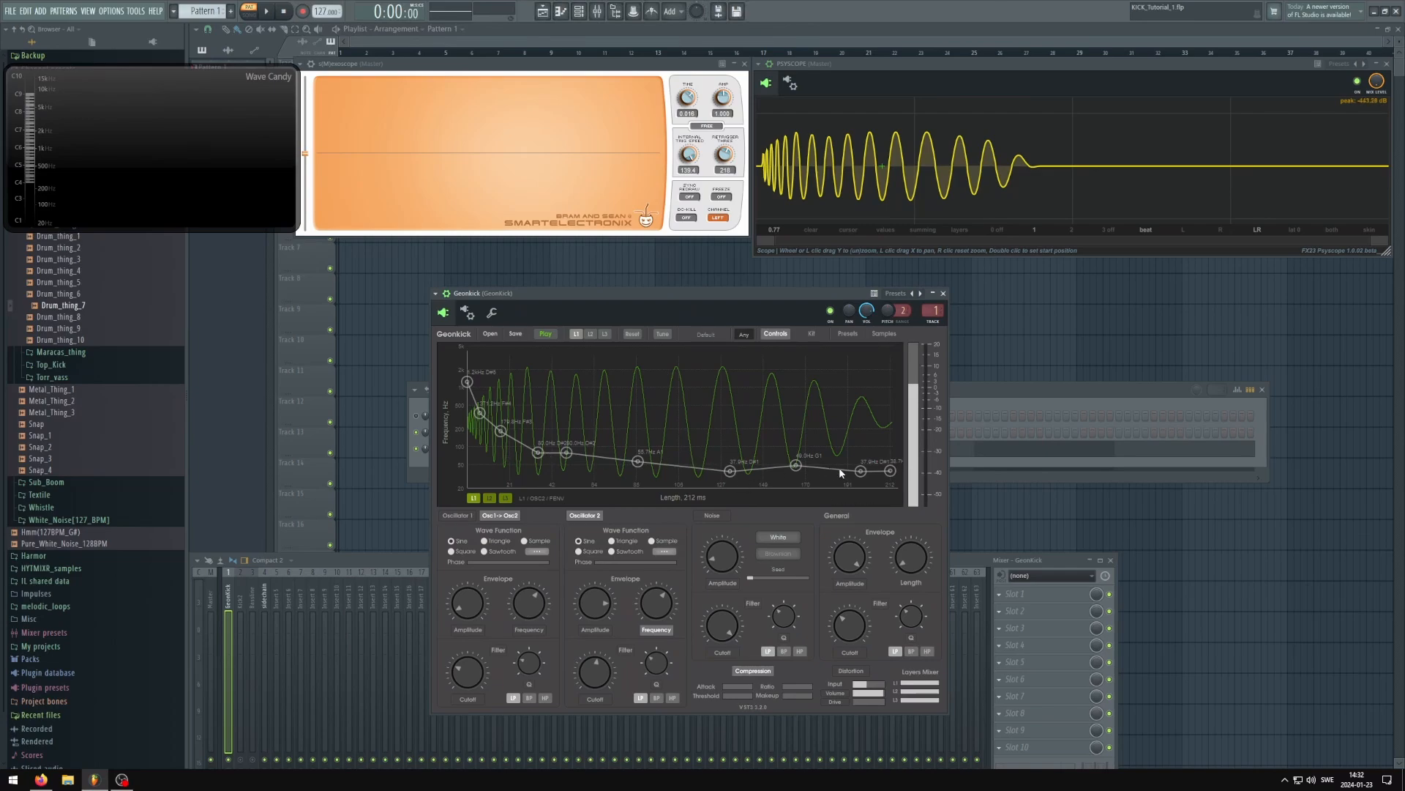
{"action": "left_click_drag", "start_coordinate": [754, 299], "coordinate": [826, 280]}
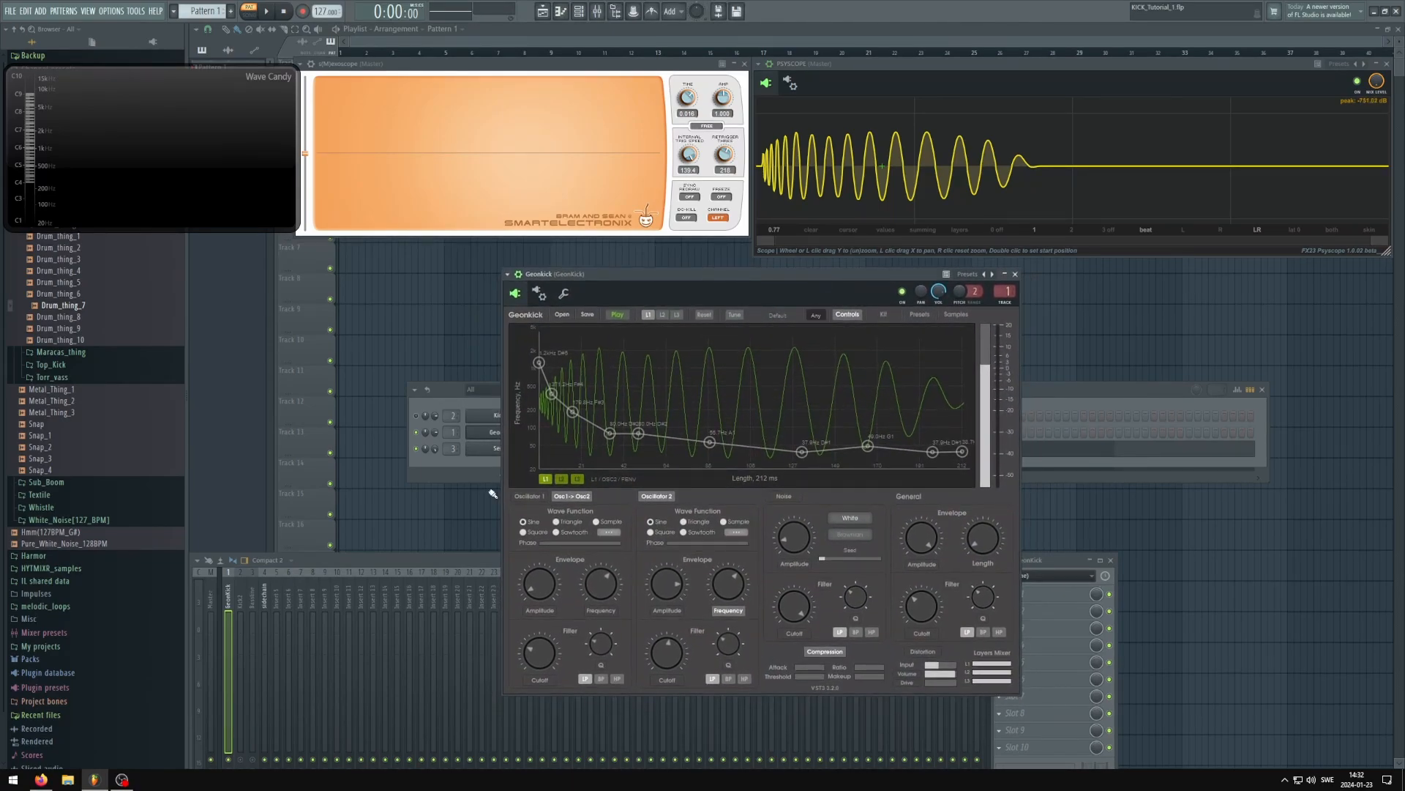
Play the bass track without the kick, switching PSYSCOPE to input 2 and displaying its inputs as layers
{"action": "left_click", "coordinate": [256, 766]}
{"action": "key", "text": "space"}
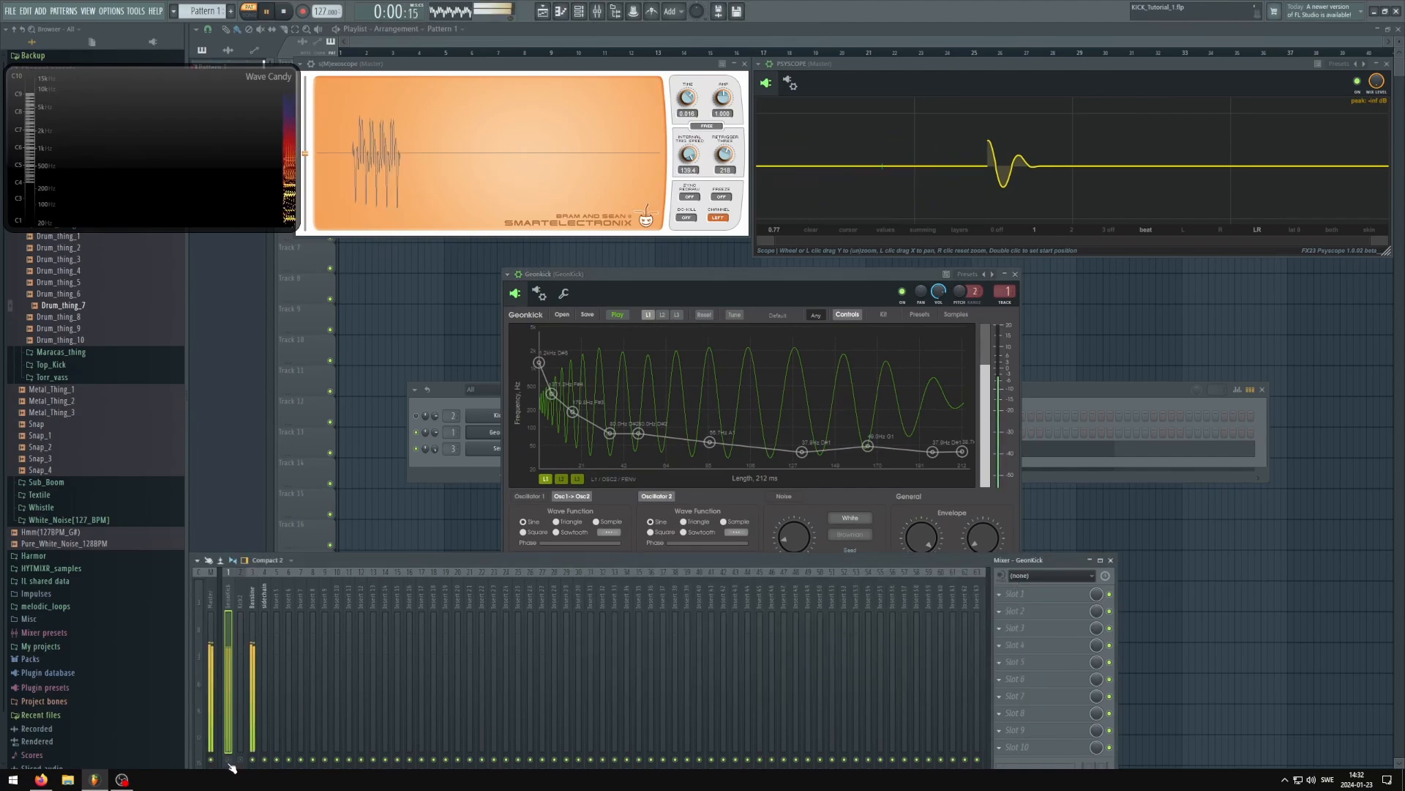
{"action": "left_click", "coordinate": [1066, 231]}
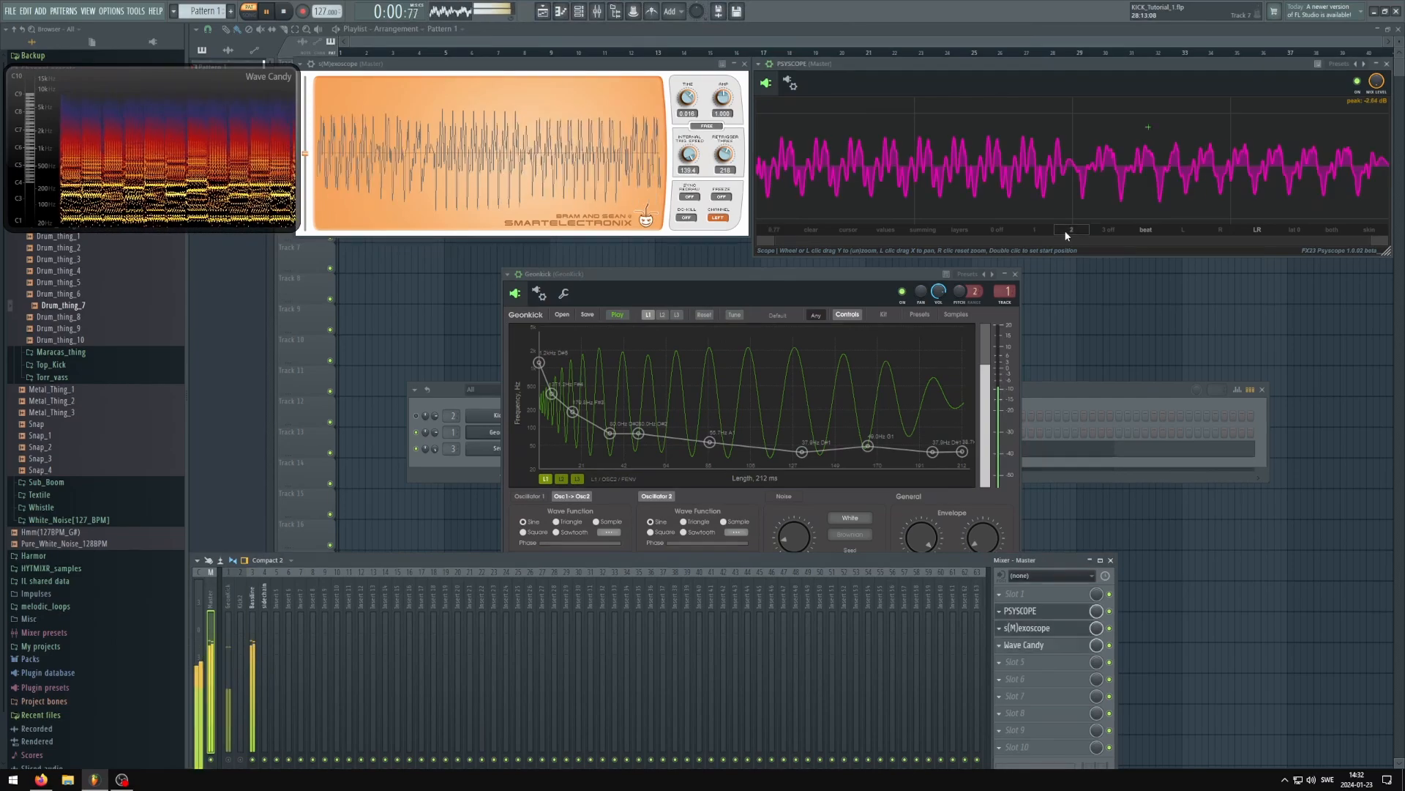
{"action": "left_click", "coordinate": [960, 229]}
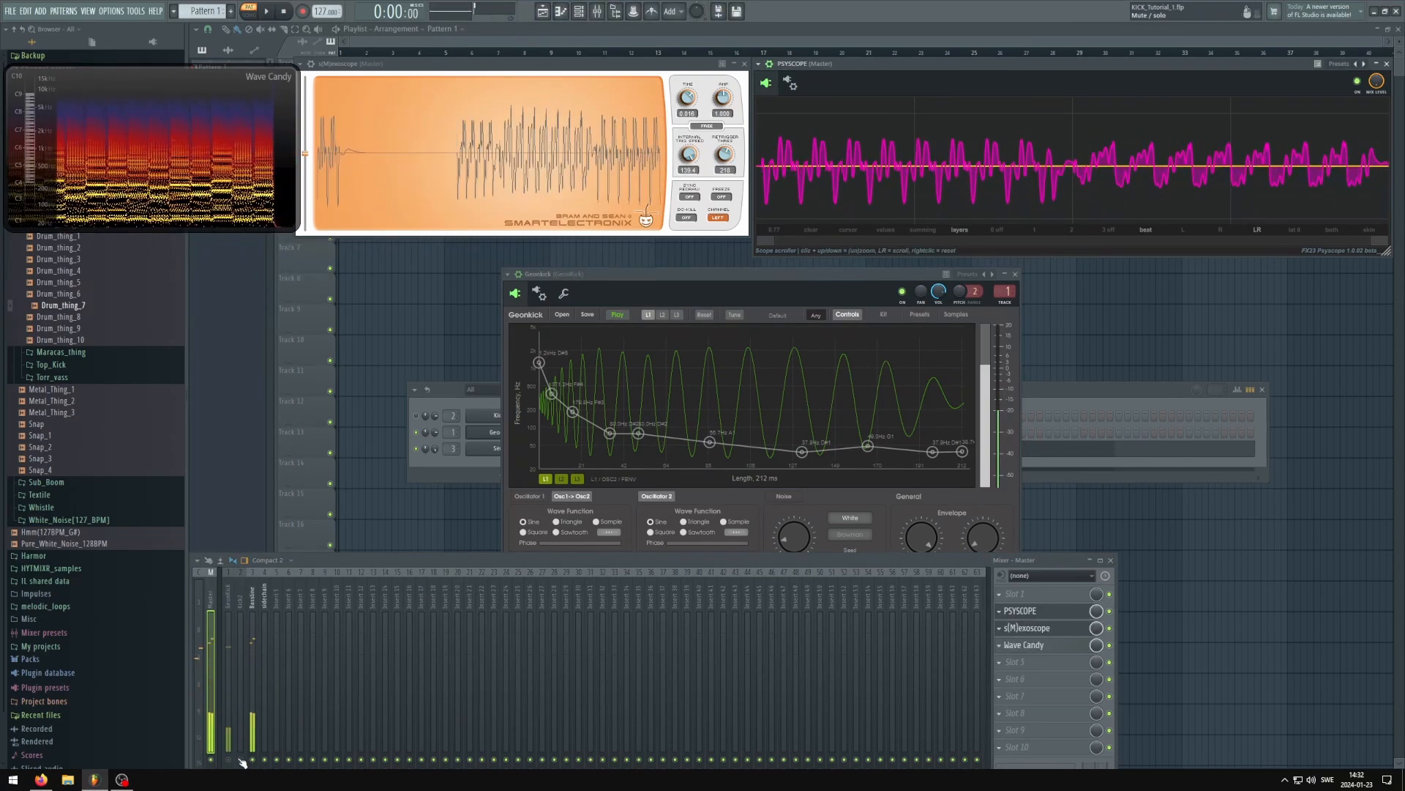
Play the kick and bass together and compare their layered waveforms in PSYSCOPE
{"action": "key", "text": "space"}
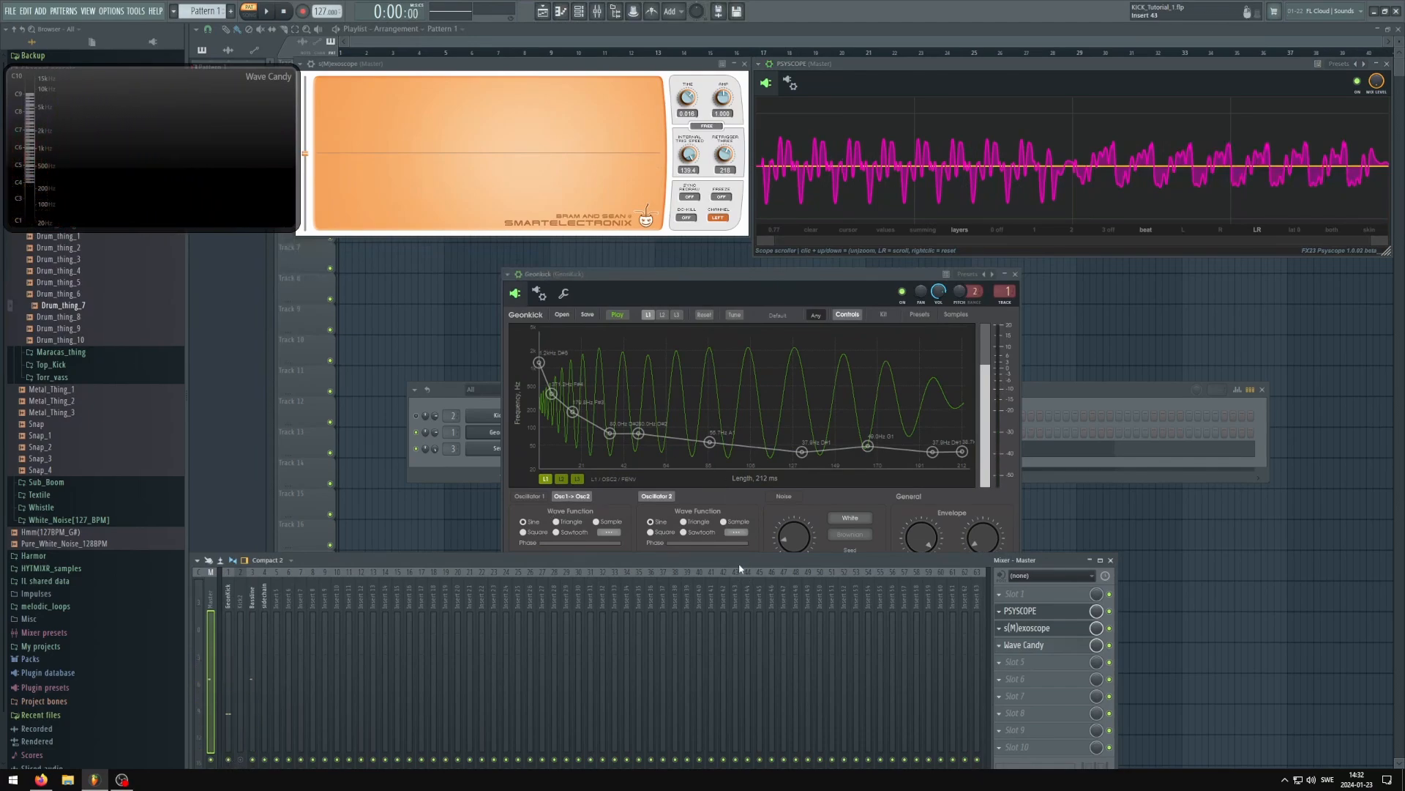
{"action": "key", "text": "space"}
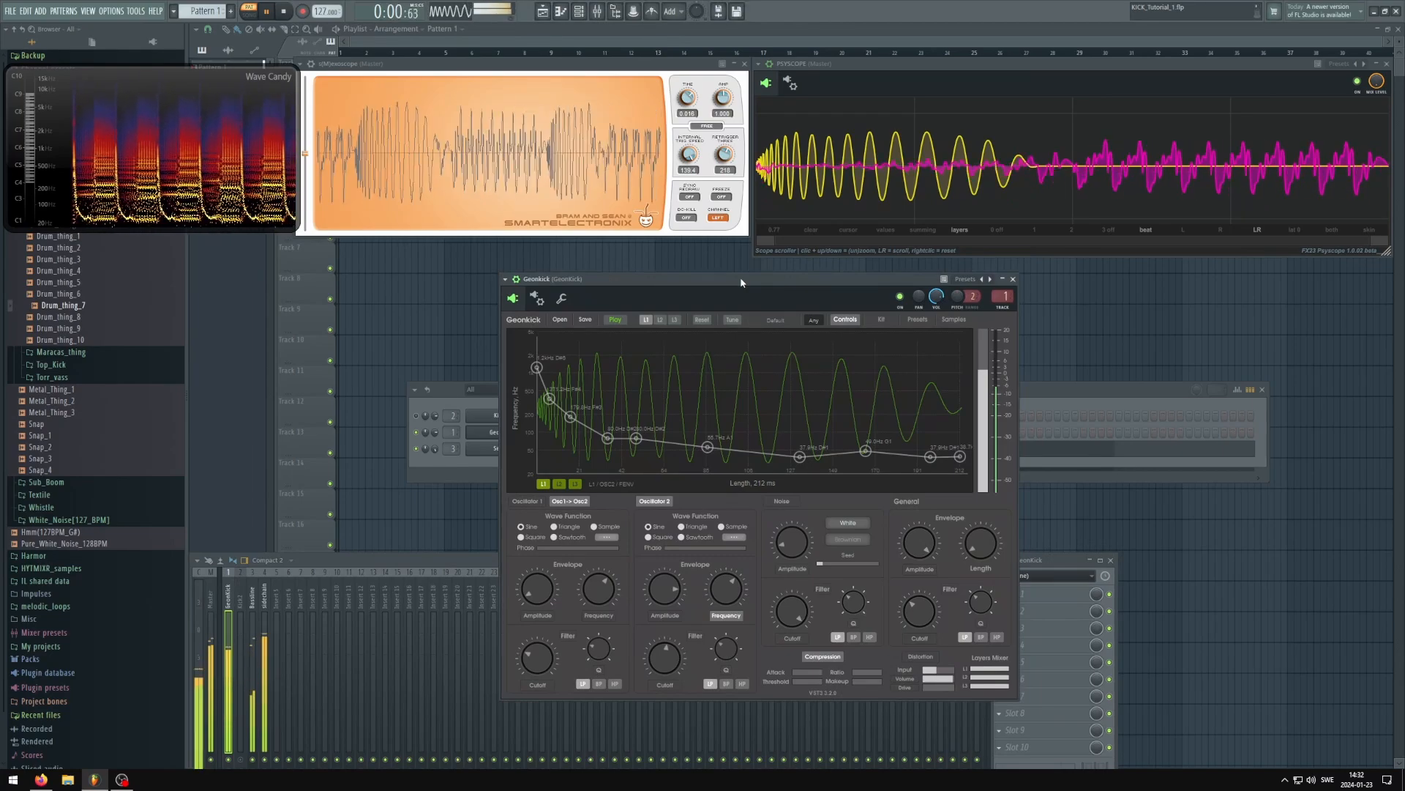
{"action": "key", "text": "space"}
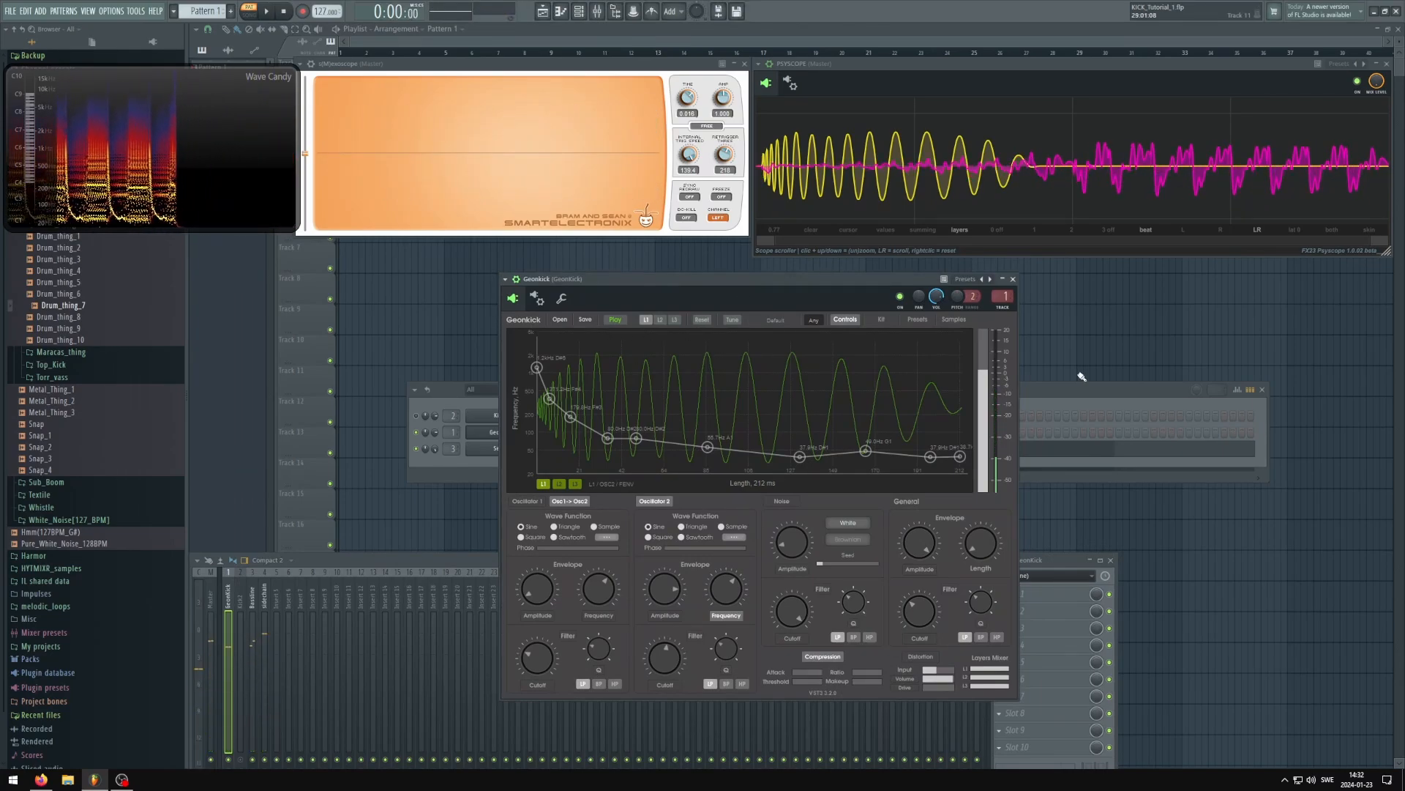
Open the Serum bass pattern in the piano roll, examine its notes and close it again
{"action": "left_click", "coordinate": [1084, 402]}
{"action": "left_click", "coordinate": [680, 452]}
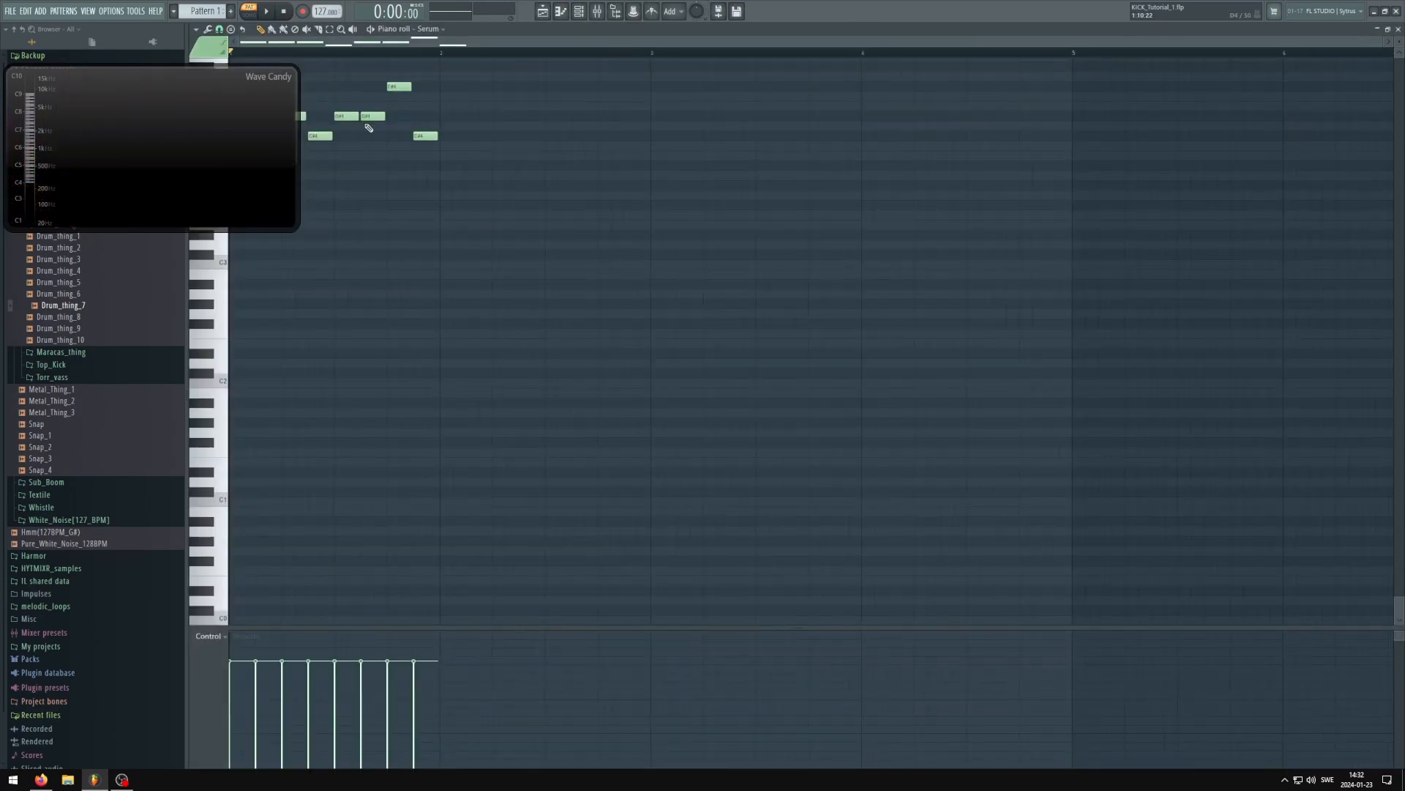
{"action": "scroll", "coordinate": [369, 128], "scroll_direction": "up", "scroll_amount": 4}
{"action": "scroll", "coordinate": [371, 395], "scroll_direction": "up", "scroll_amount": 9}
{"action": "scroll", "coordinate": [349, 408], "scroll_direction": "down", "scroll_amount": 1}
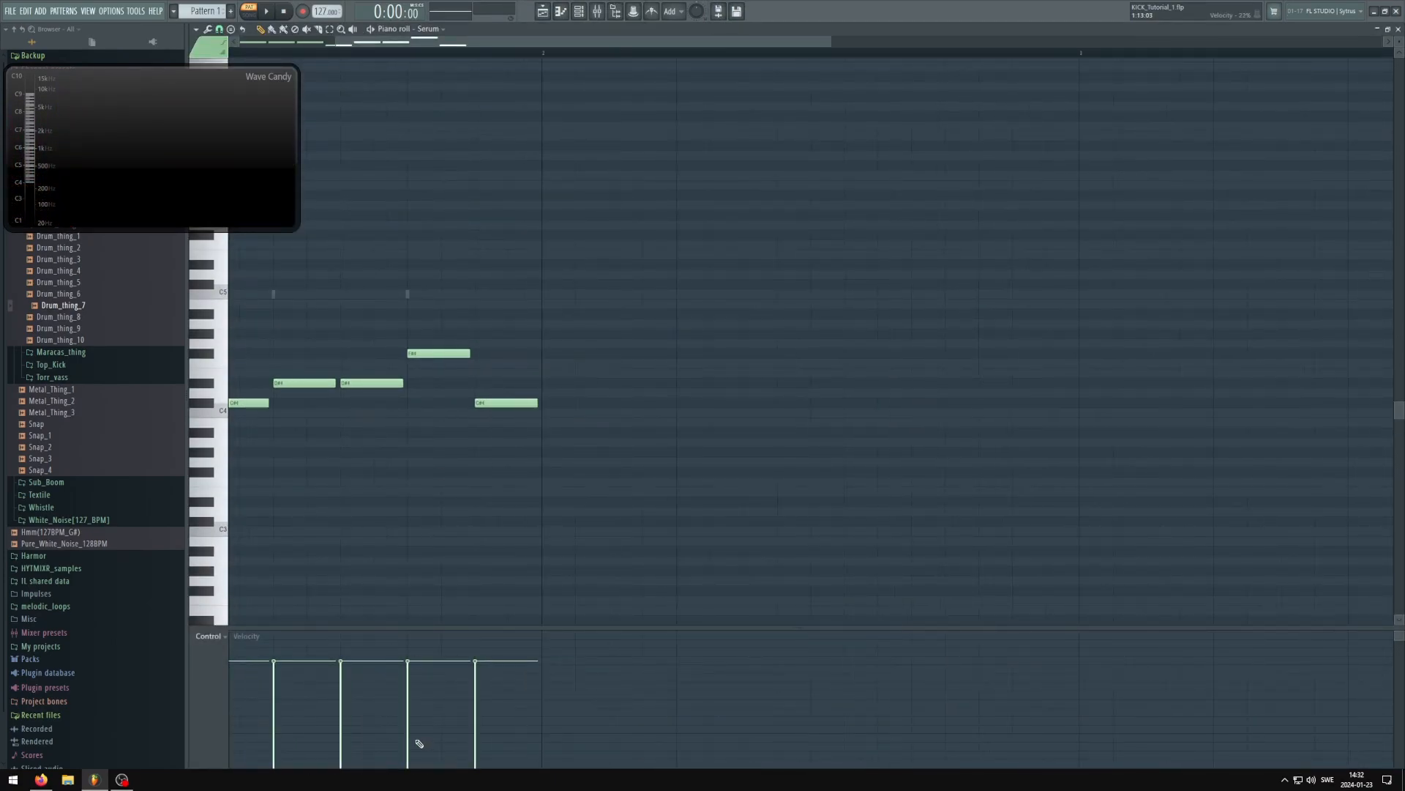
{"action": "left_click_drag", "start_coordinate": [417, 48], "coordinate": [260, 49]}
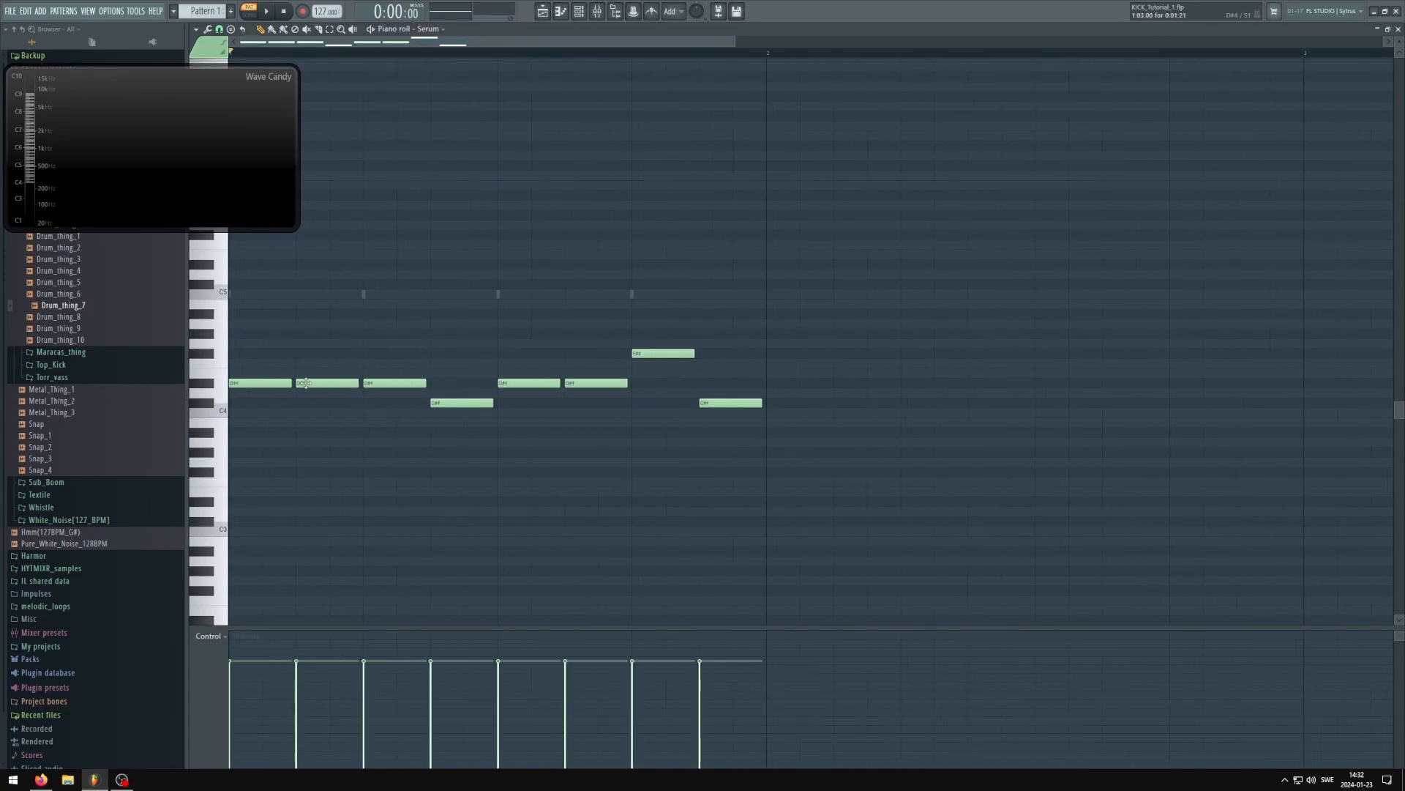
{"action": "scroll", "coordinate": [296, 386], "scroll_direction": "up", "scroll_amount": 3}
{"action": "scroll", "coordinate": [296, 387], "scroll_direction": "down", "scroll_amount": 3}
{"action": "left_click", "coordinate": [1398, 30]}
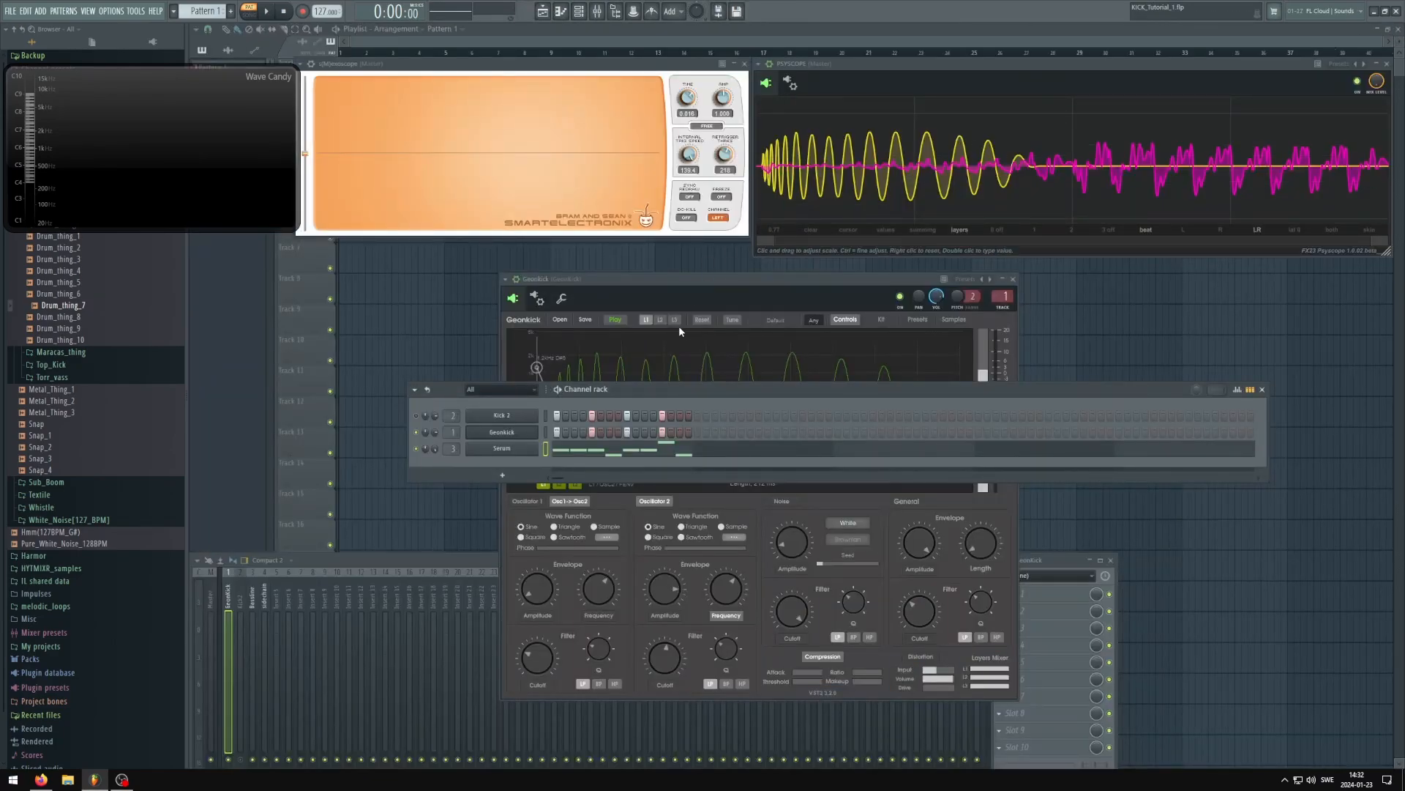
Reposition the Geonkick window and play the kick with the bass again to examine how the kick's tail meets the bass
{"action": "left_click", "coordinate": [747, 281]}
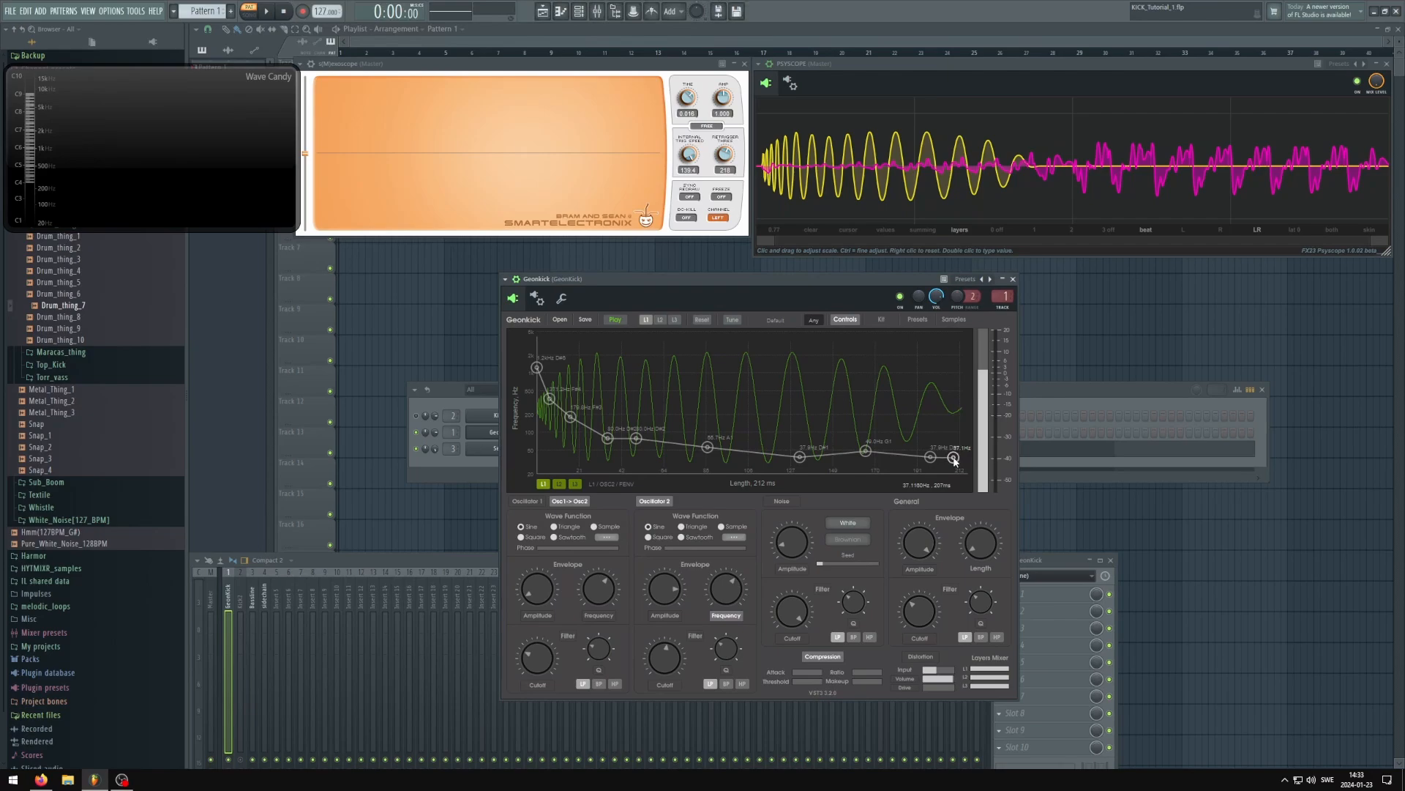
{"action": "left_click_drag", "start_coordinate": [784, 290], "coordinate": [737, 277]}
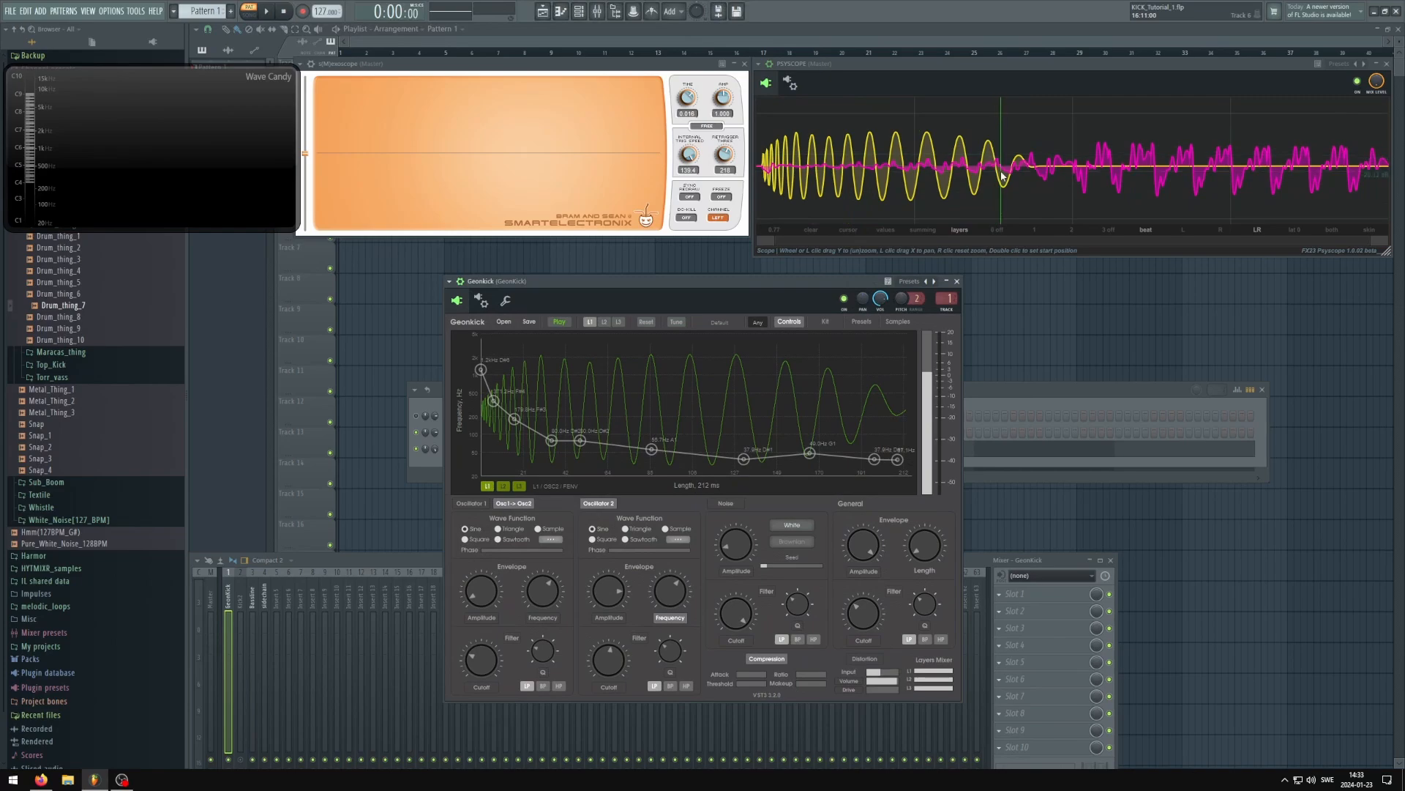
{"action": "left_click_drag", "start_coordinate": [805, 288], "coordinate": [818, 297]}
{"action": "key", "text": "space"}
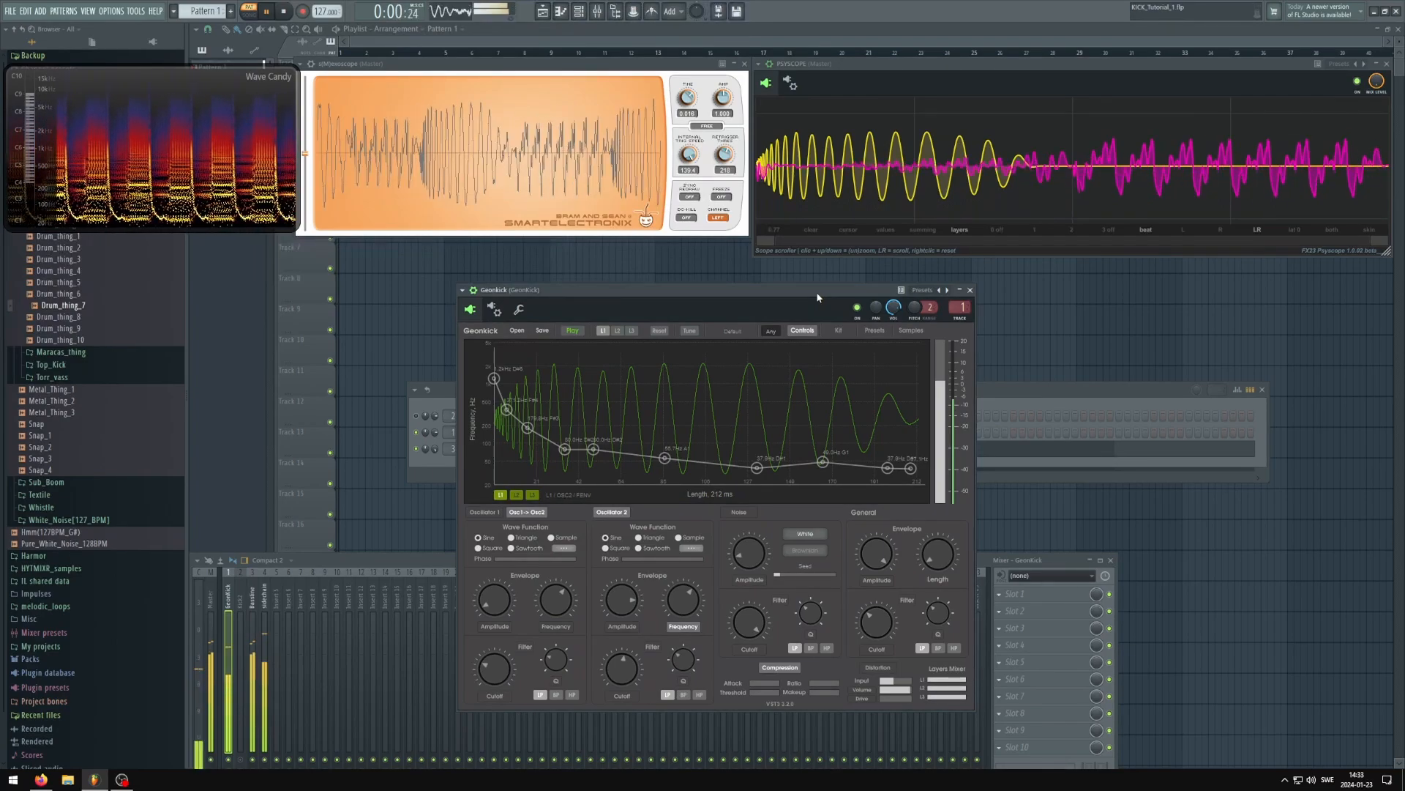
{"action": "key", "text": "space"}
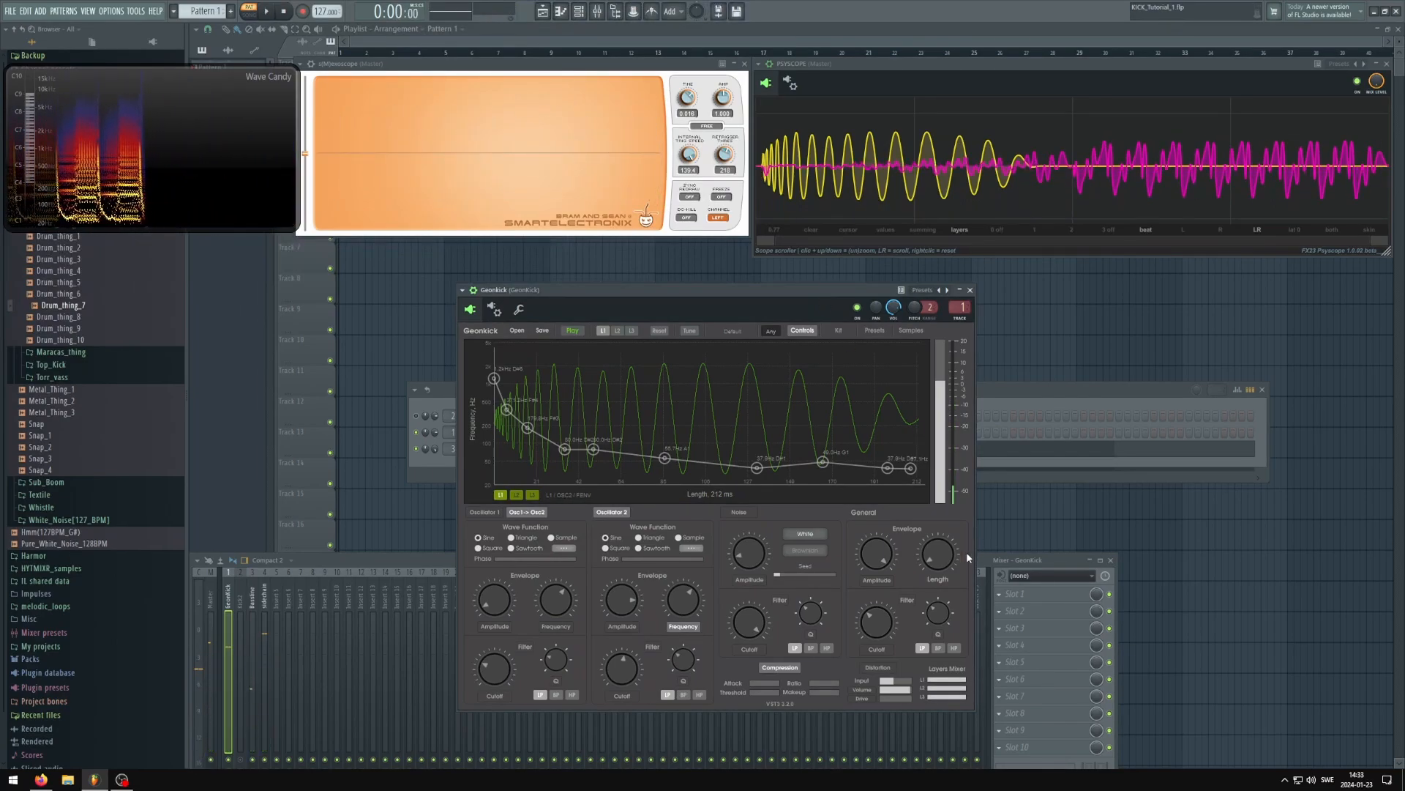
Mute the bass, shift three tail points of oscillator 2's frequency envelope earlier with the last levelled at about 37.8 Hz, and play the kick
{"action": "left_click", "coordinate": [252, 759]}
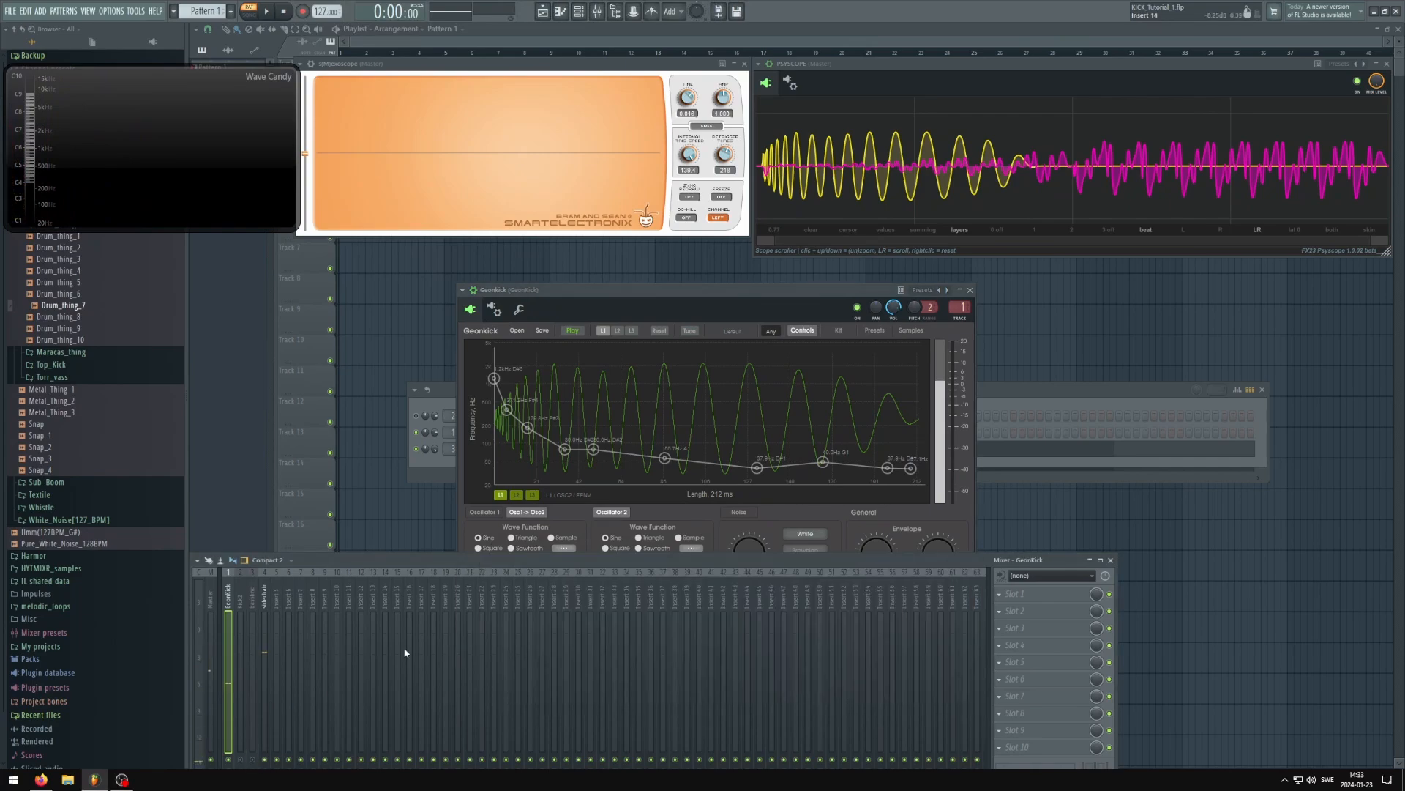
{"action": "left_click", "coordinate": [721, 302]}
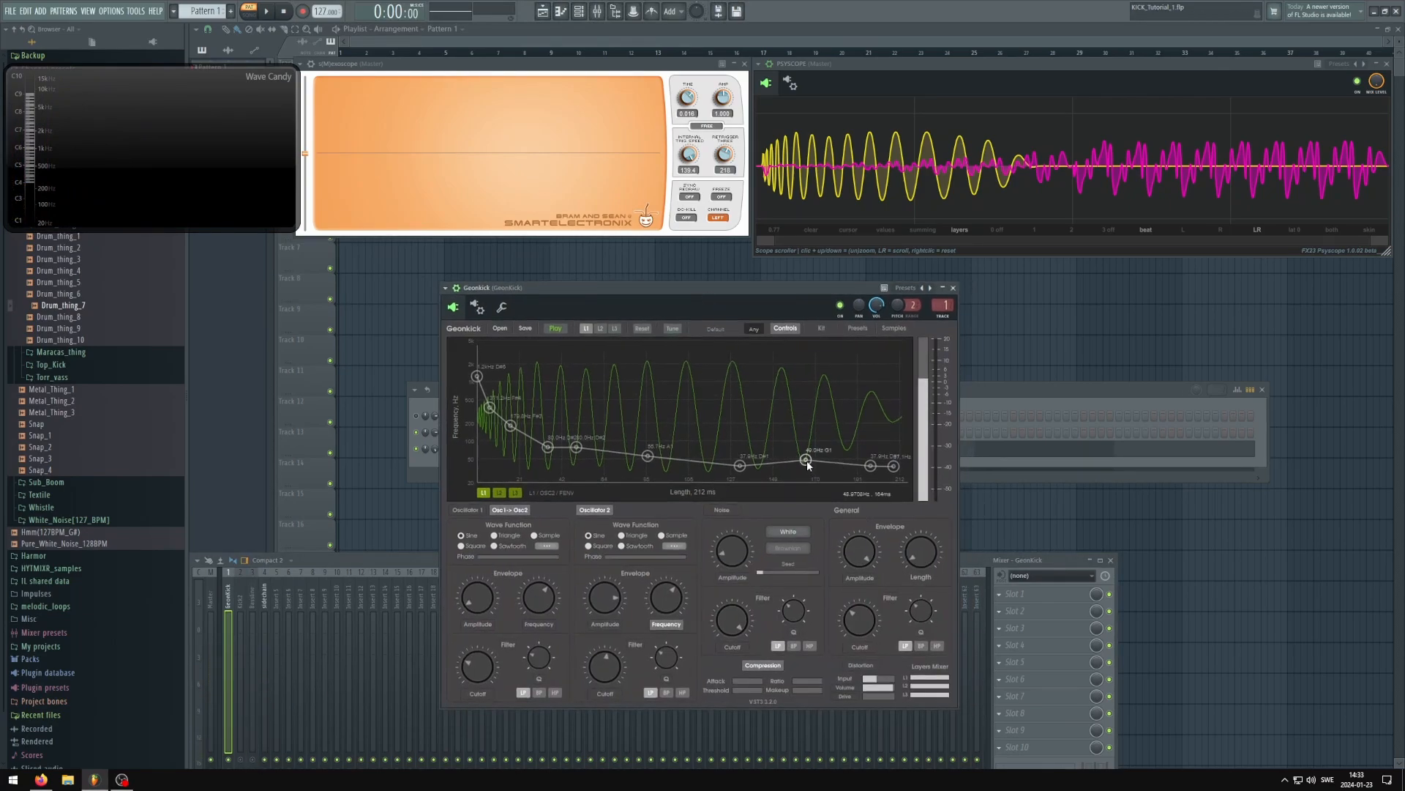
{"action": "left_click_drag", "start_coordinate": [647, 455], "coordinate": [621, 455]}
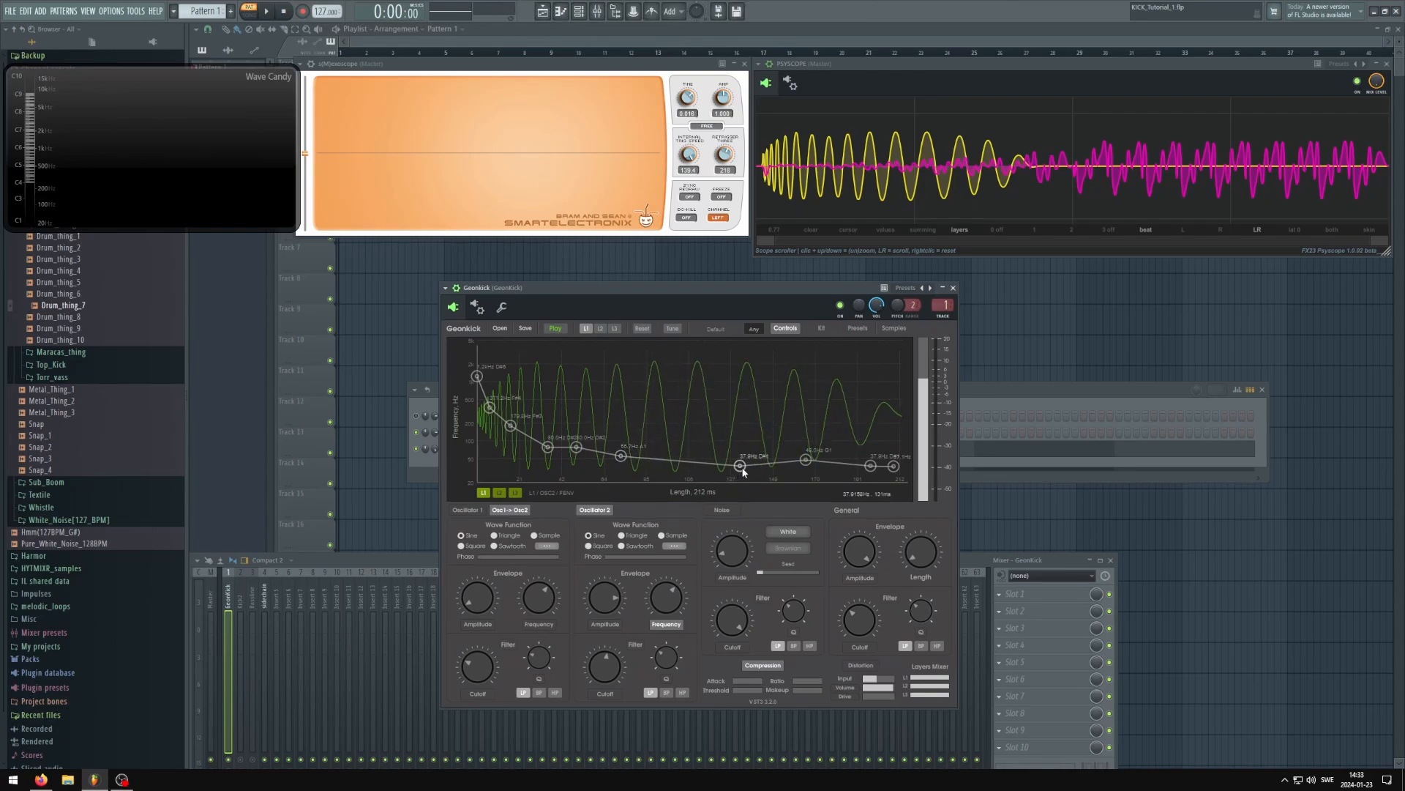
{"action": "left_click_drag", "start_coordinate": [723, 469], "coordinate": [693, 469]}
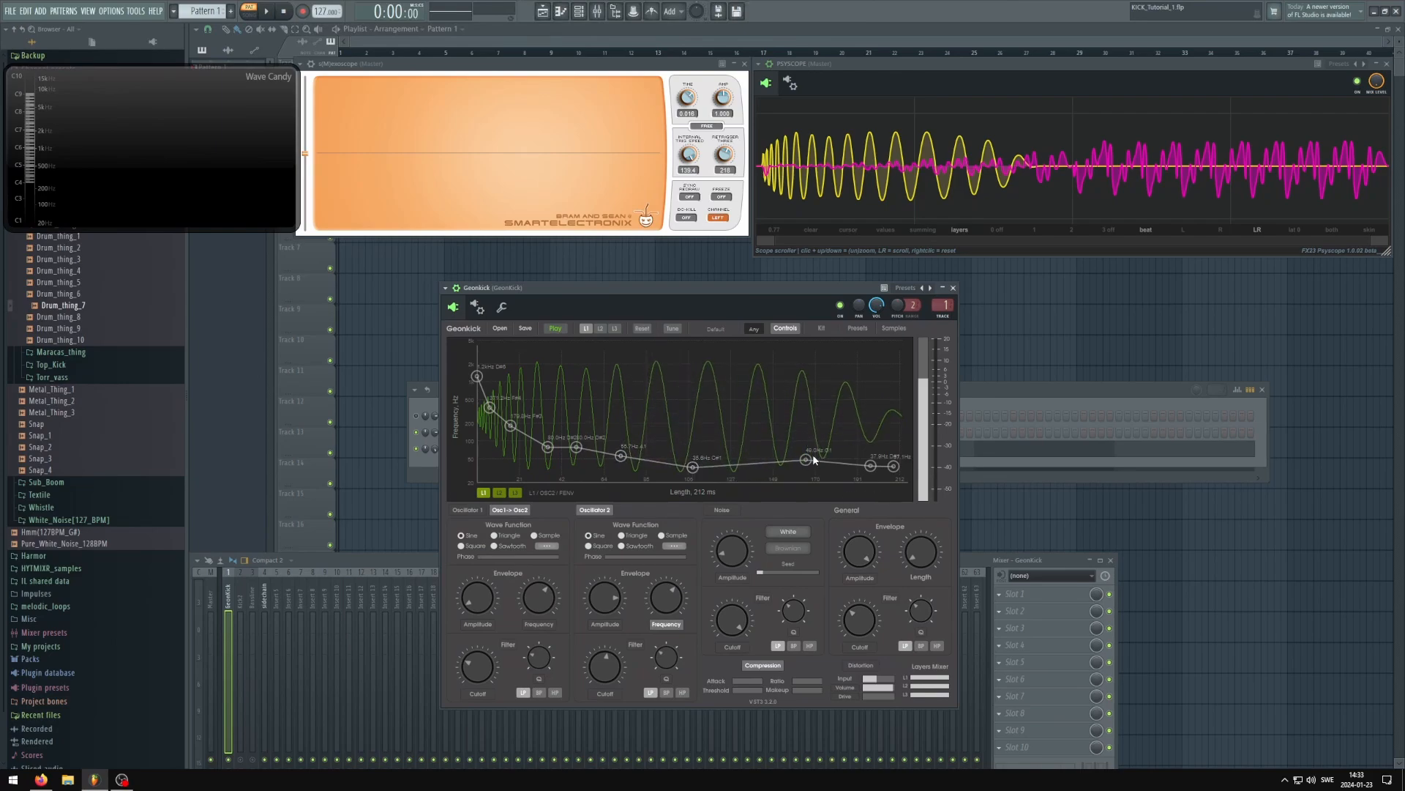
{"action": "left_click_drag", "start_coordinate": [808, 460], "coordinate": [793, 468]}
{"action": "left_click_drag", "start_coordinate": [717, 292], "coordinate": [718, 291]}
{"action": "key", "text": "space"}
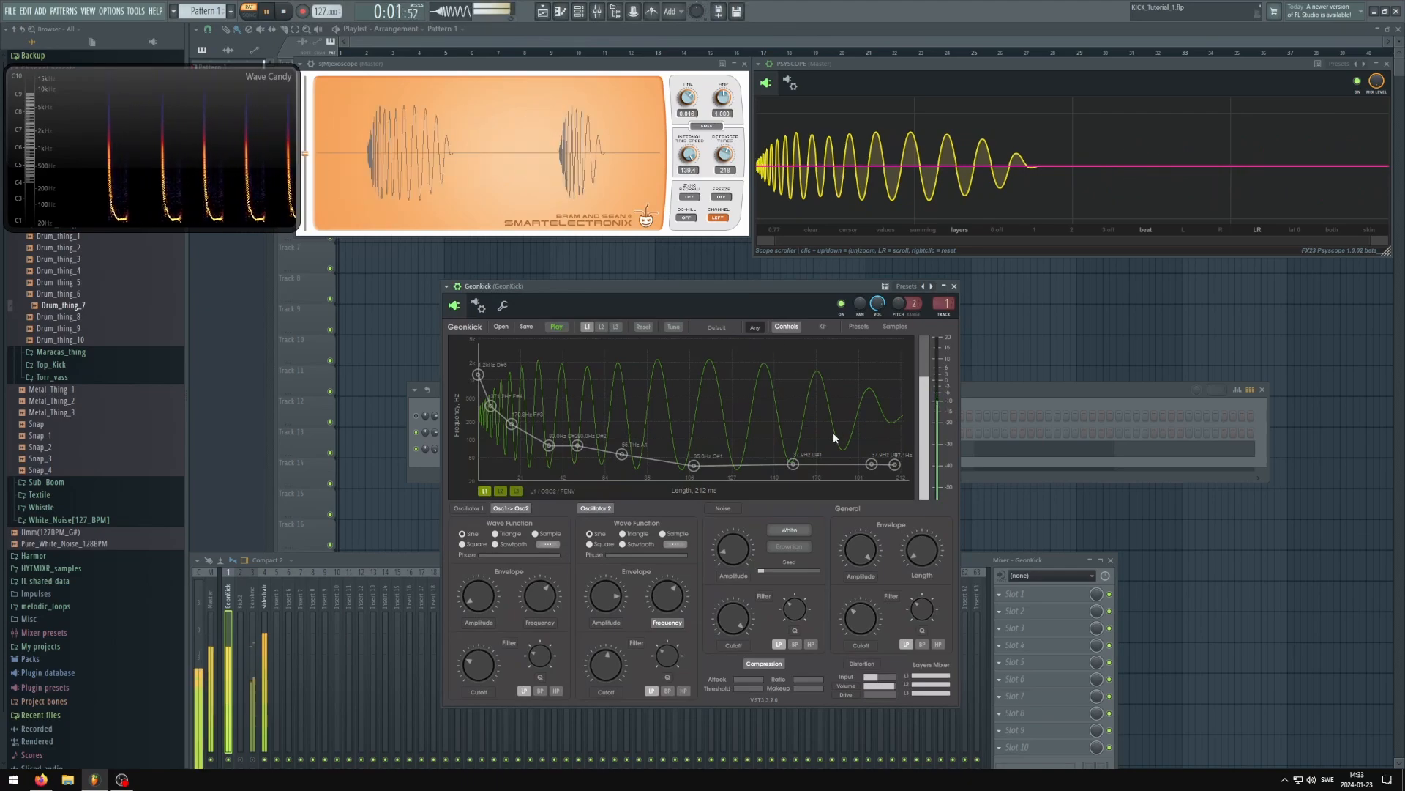
{"action": "key", "text": "space"}
Lengthen the kick to about 461 ms and play it to hear the longer tail
{"action": "left_click_drag", "start_coordinate": [913, 559], "coordinate": [912, 556]}
{"action": "scroll", "coordinate": [911, 555], "scroll_direction": "up", "scroll_amount": 3}
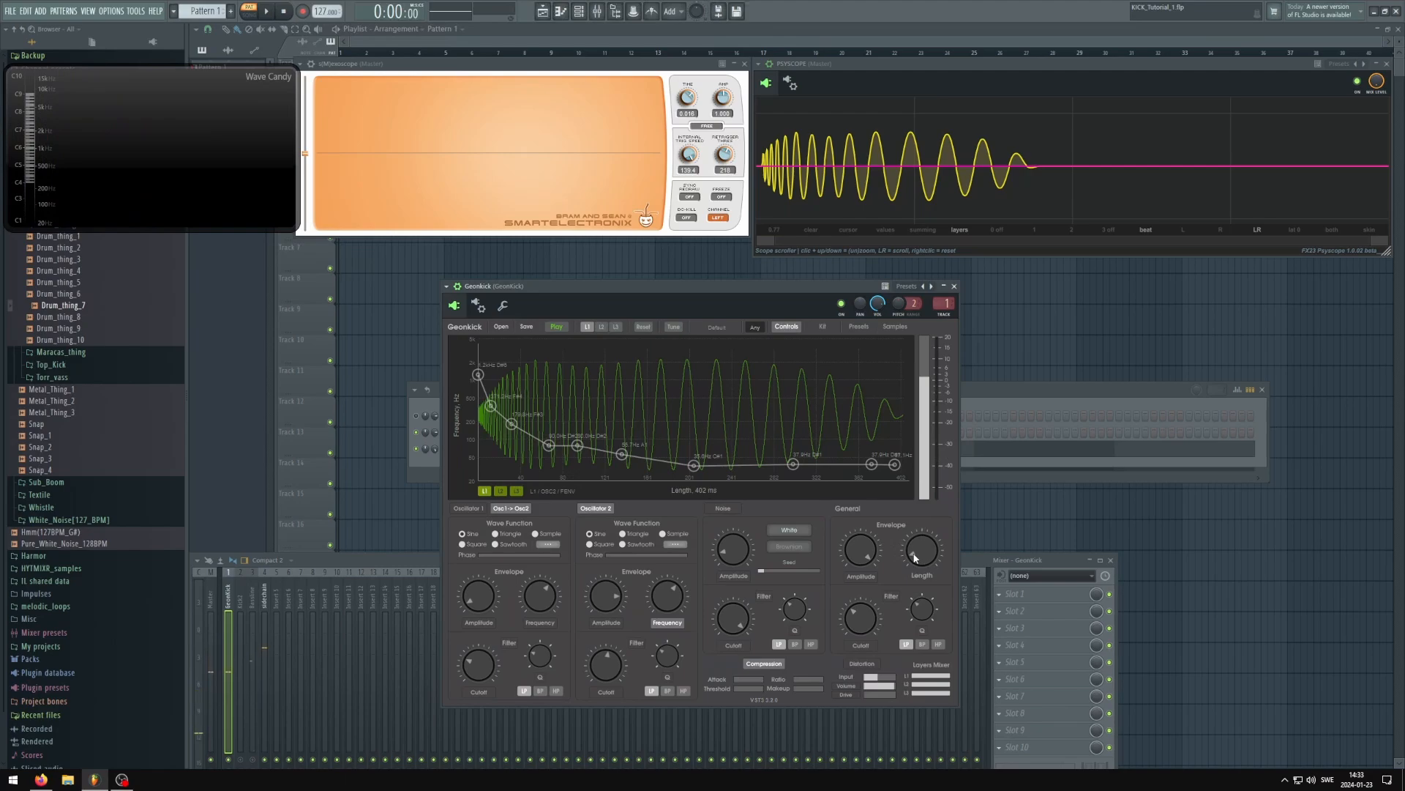
{"action": "scroll", "coordinate": [914, 558], "scroll_direction": "up", "scroll_amount": 2}
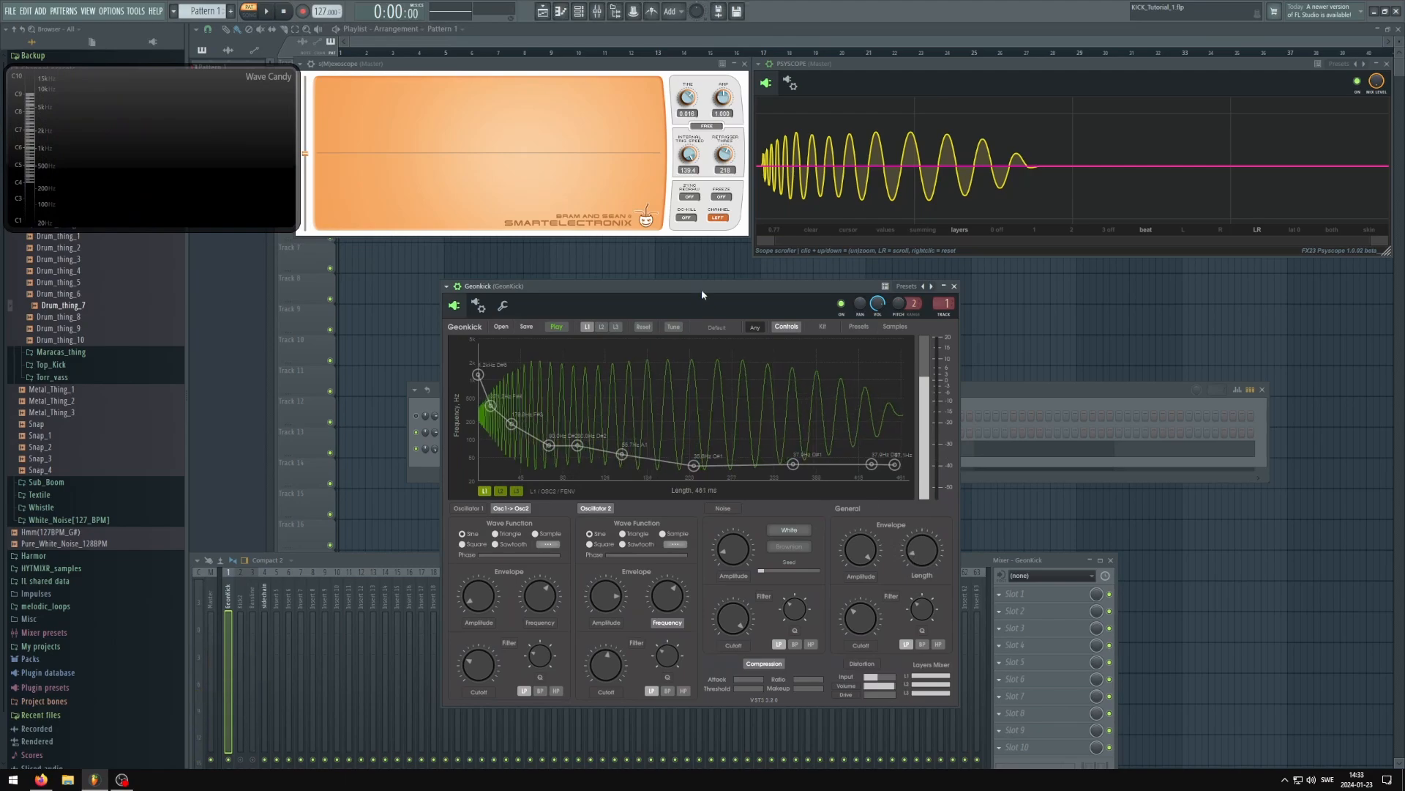
{"action": "left_click_drag", "start_coordinate": [694, 291], "coordinate": [701, 294]}
{"action": "key", "text": "space"}
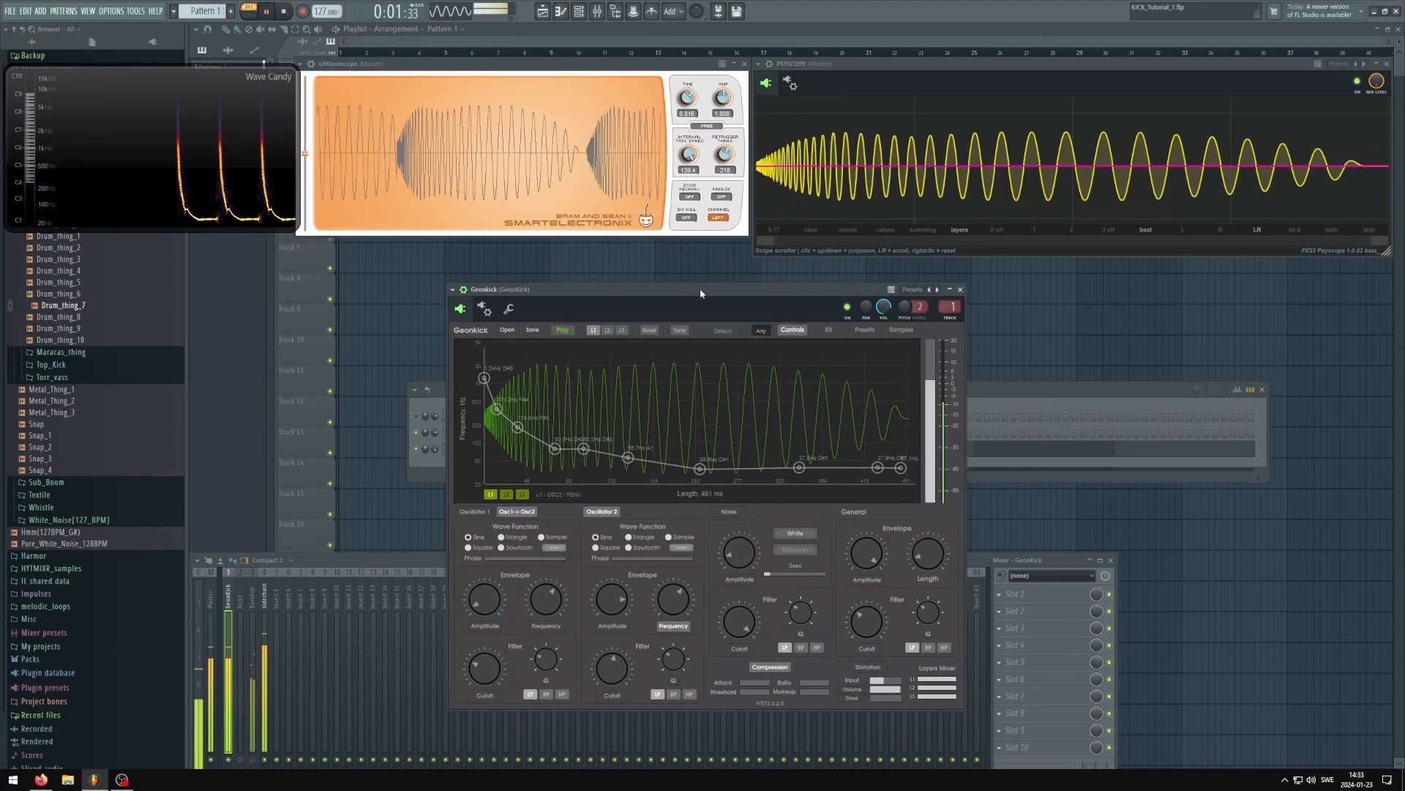
{"action": "key", "text": "space"}
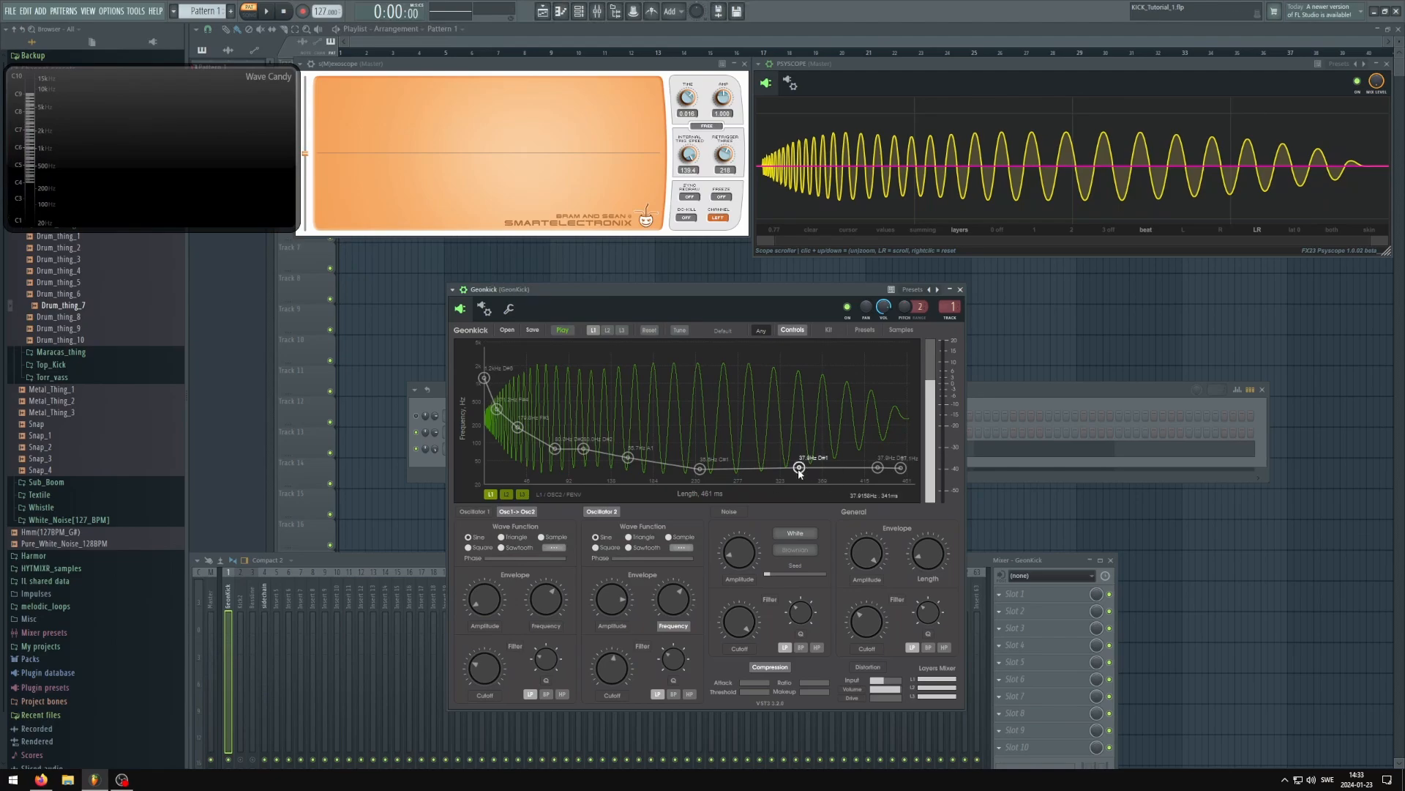
Raise the tail point near 340 ms to about 44 Hz, play the kick to hear the bounce, and lower the point to about 40 Hz
{"action": "left_click_drag", "start_coordinate": [800, 472], "coordinate": [800, 468]}
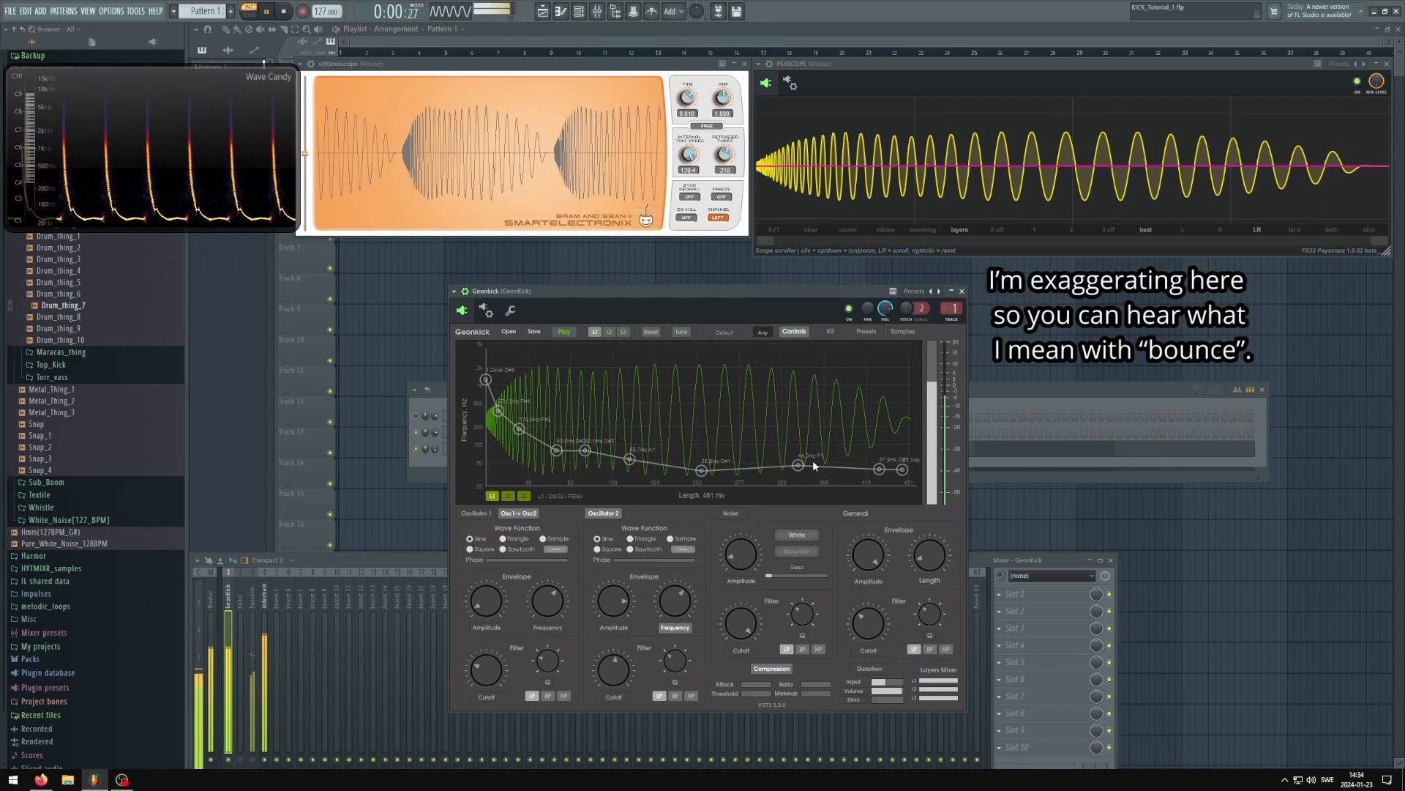
{"action": "left_click_drag", "start_coordinate": [798, 465], "coordinate": [791, 468]}
{"action": "left_click_drag", "start_coordinate": [729, 291], "coordinate": [744, 294]}
{"action": "key", "text": "space"}
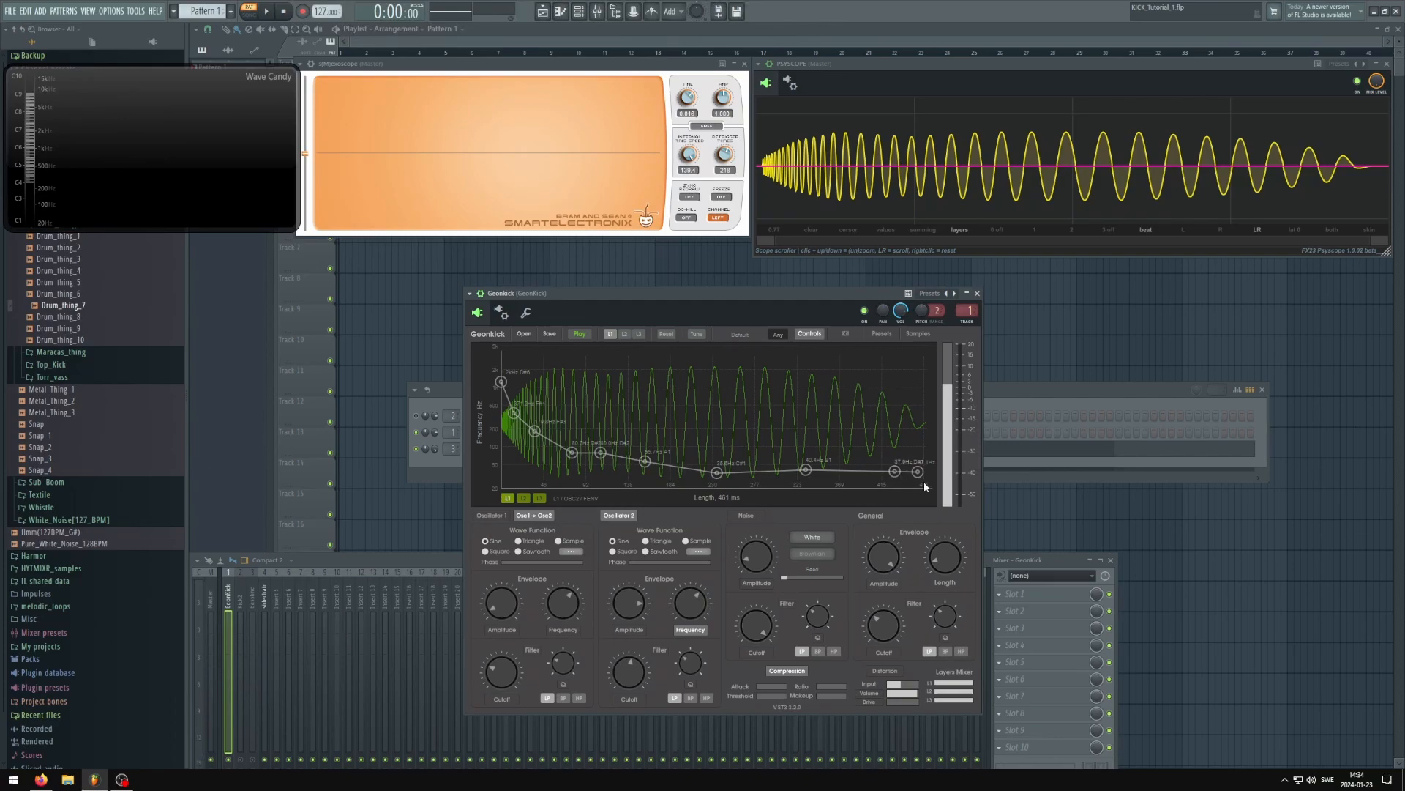
Set the combined layer 1 and 2 kick's length to about 666 ms and play it
{"action": "left_click_drag", "start_coordinate": [751, 301], "coordinate": [764, 302]}
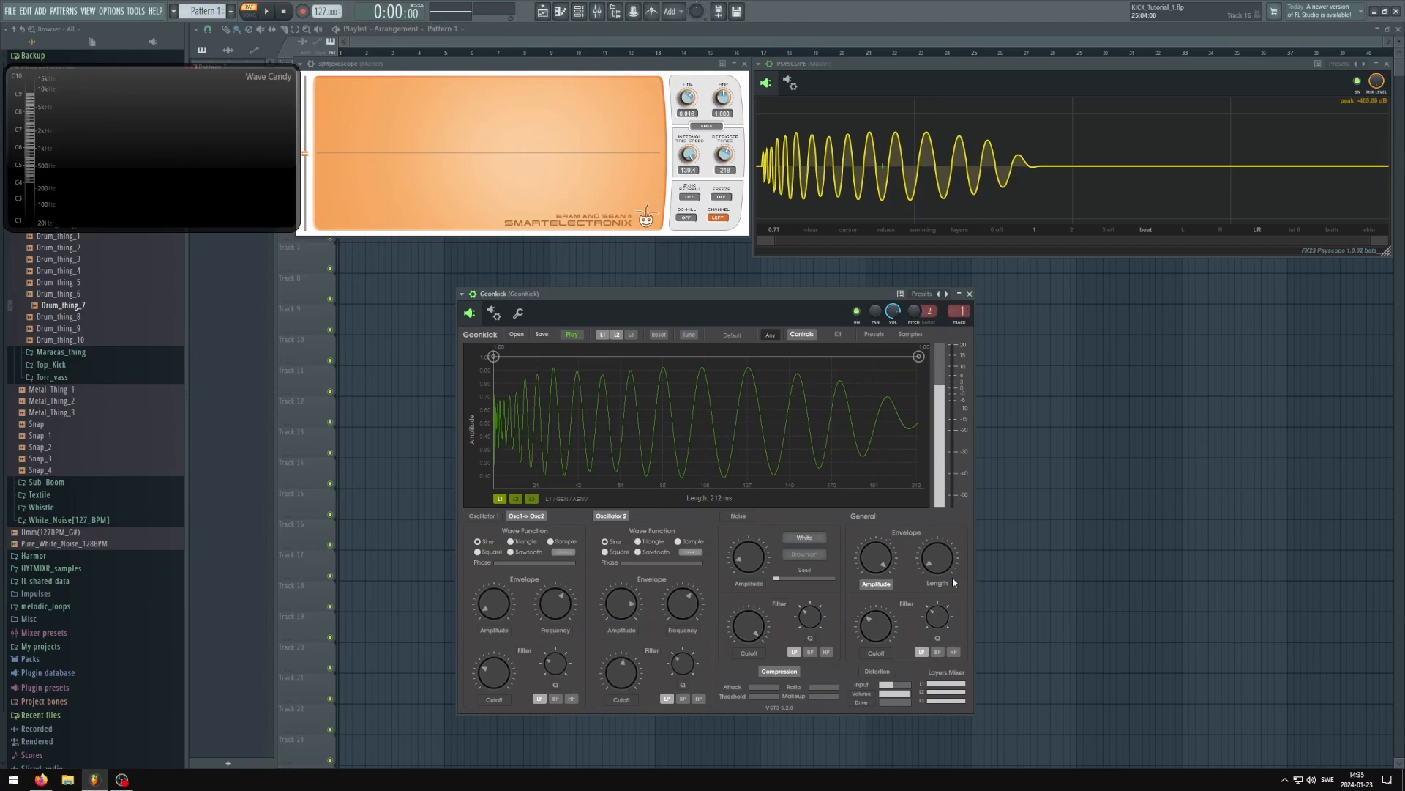
{"action": "left_click_drag", "start_coordinate": [933, 564], "coordinate": [921, 514]}
{"action": "key", "text": "space"}
{"action": "left_click_drag", "start_coordinate": [759, 299], "coordinate": [850, 292]}
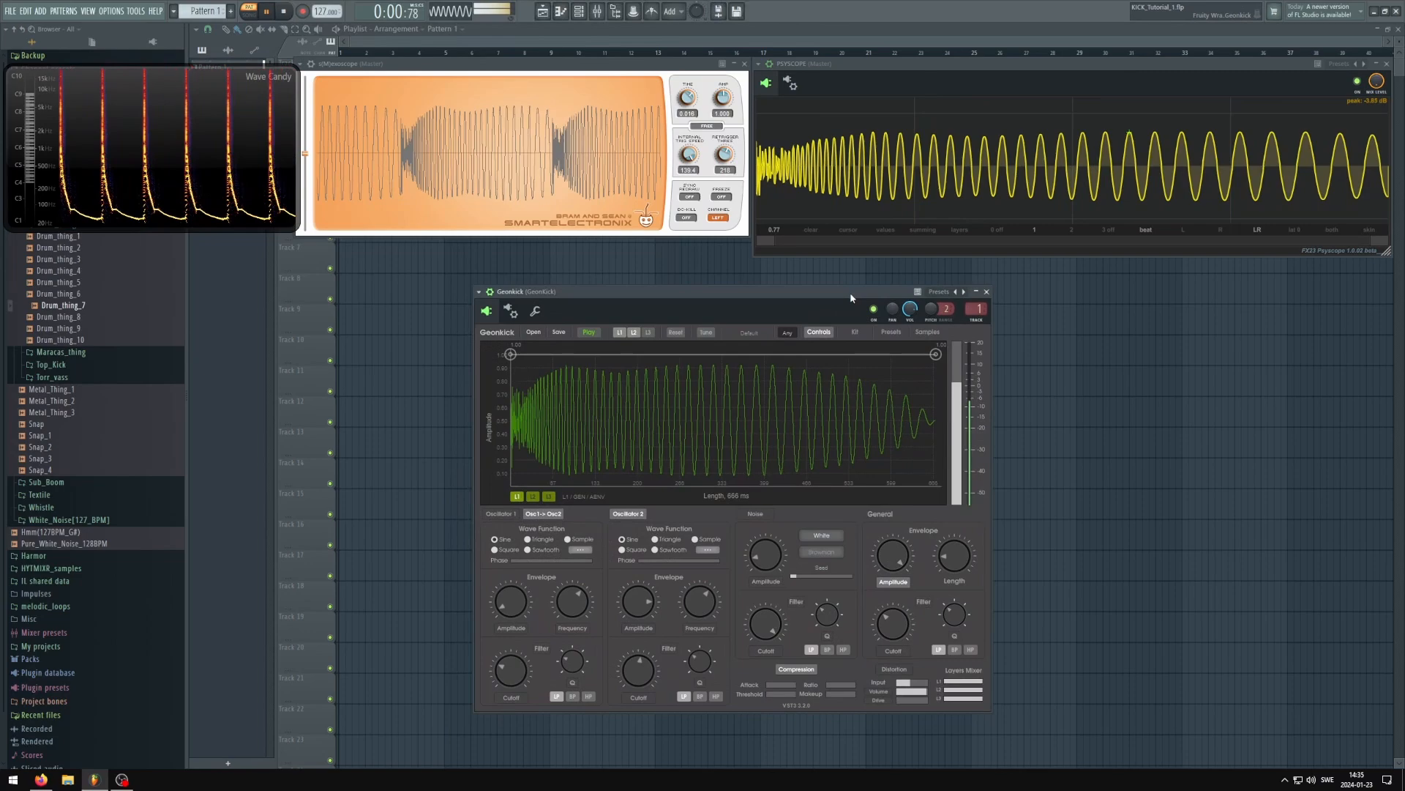
{"action": "key", "text": "space"}
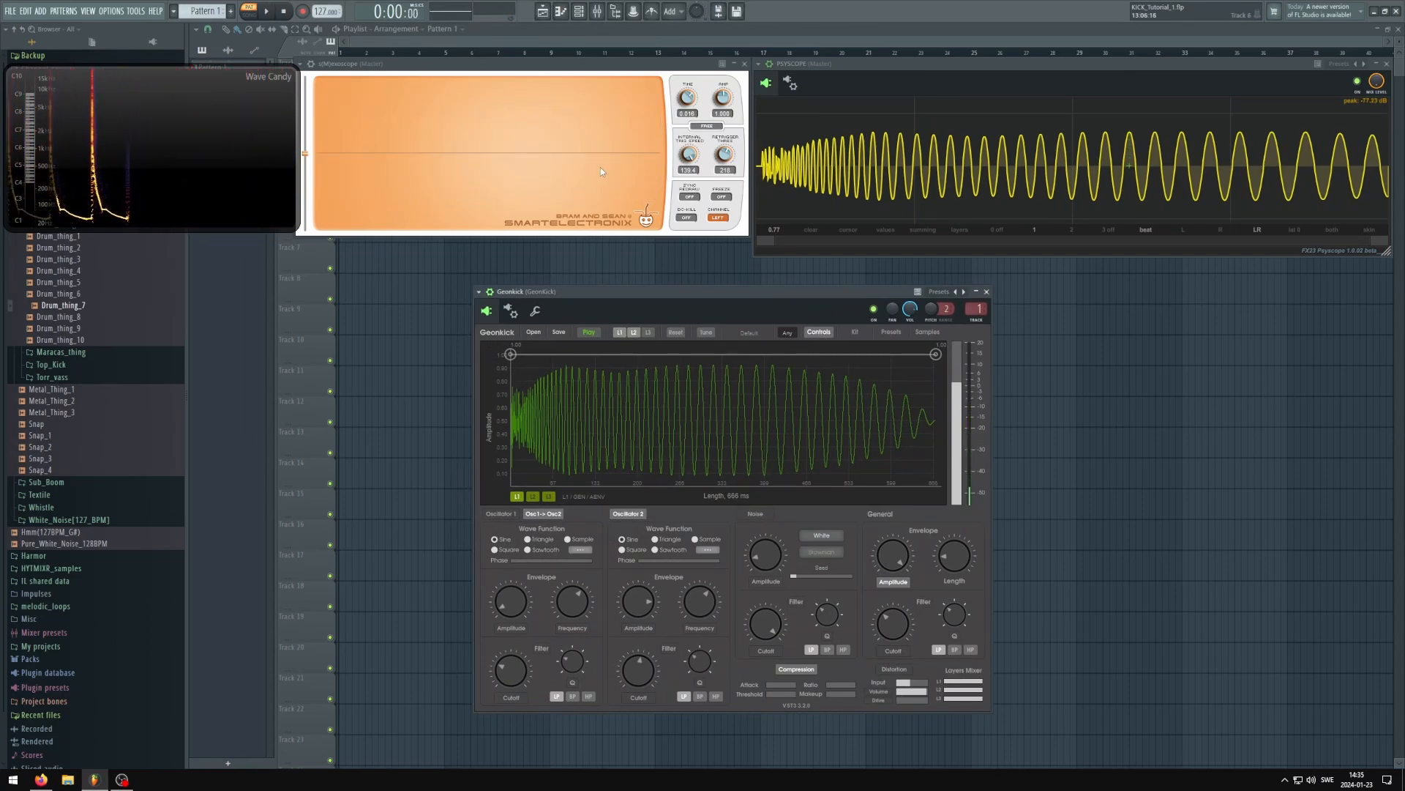
{"action": "left_click_drag", "start_coordinate": [711, 290], "coordinate": [718, 292]}
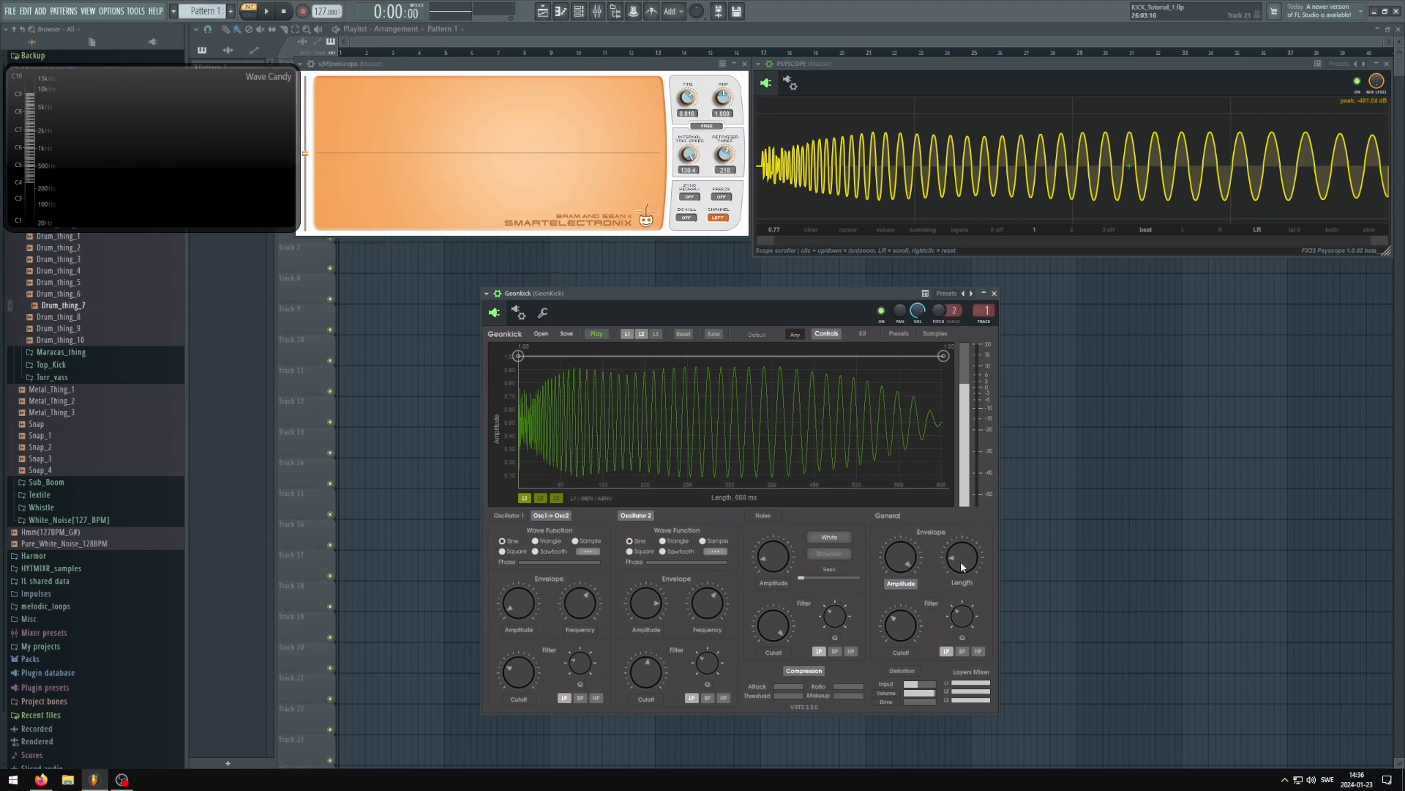
Shorten the kick to about 448 ms and play it
{"action": "scroll", "coordinate": [961, 561], "scroll_direction": "down", "scroll_amount": 5}
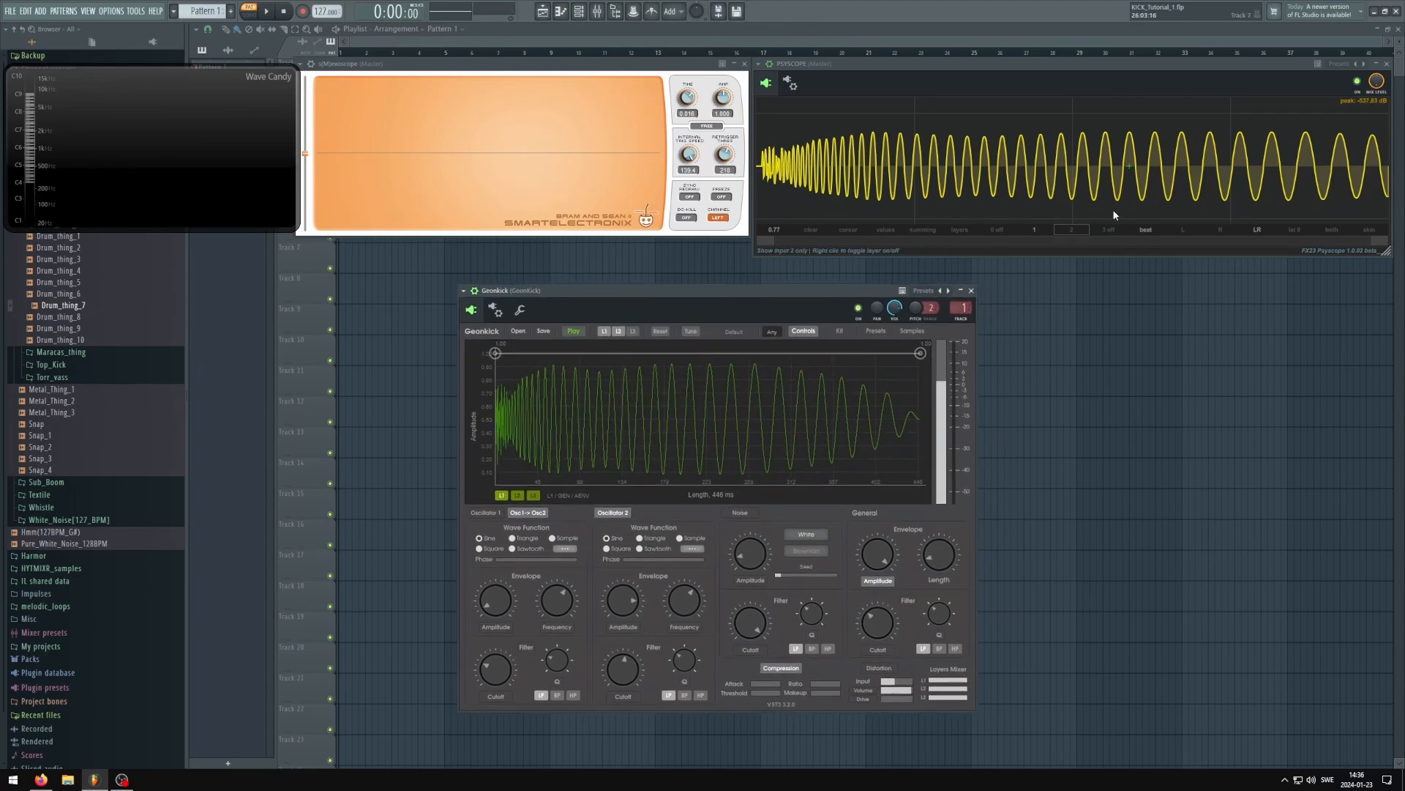
{"action": "key", "text": "space"}
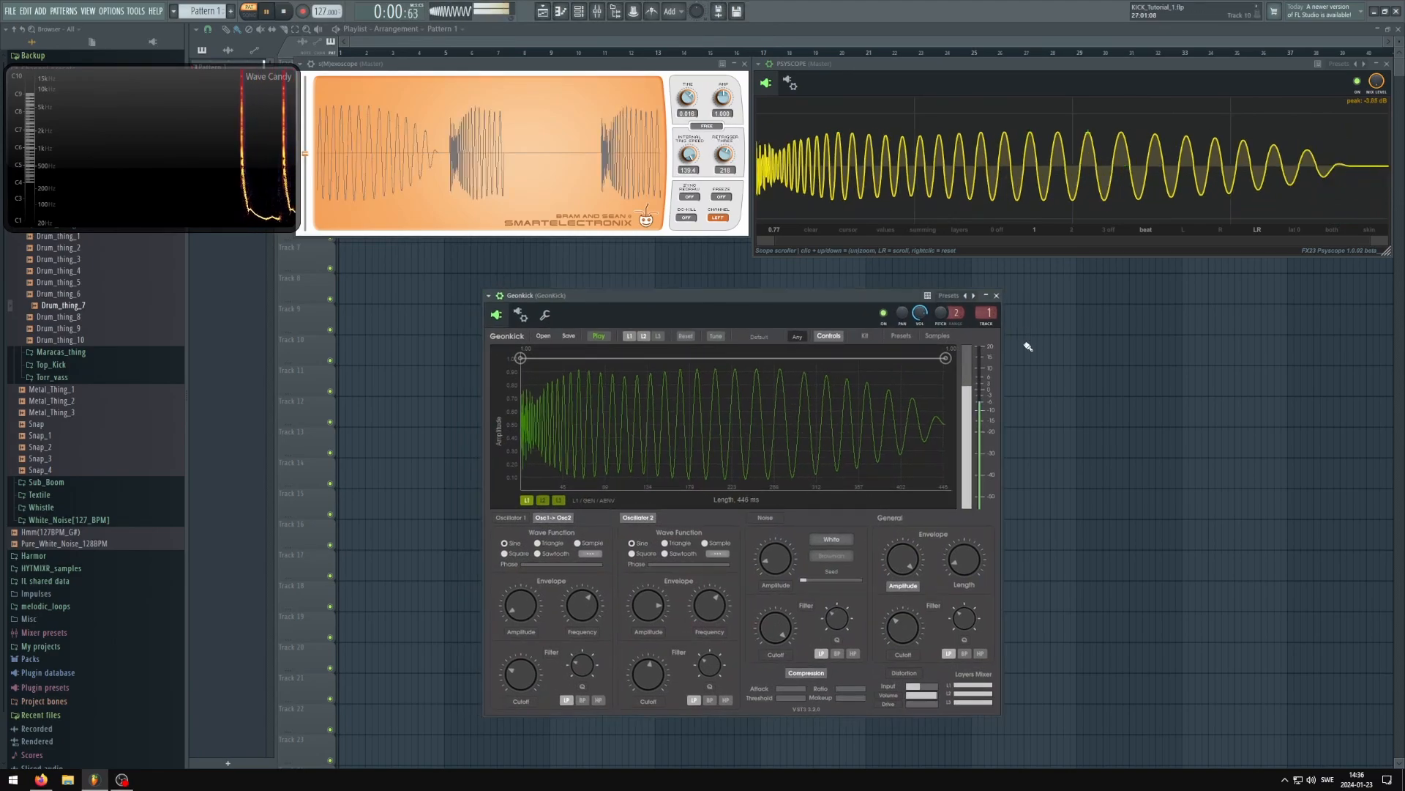
{"action": "left_click_drag", "start_coordinate": [859, 302], "coordinate": [872, 304]}
{"action": "key", "text": "space"}
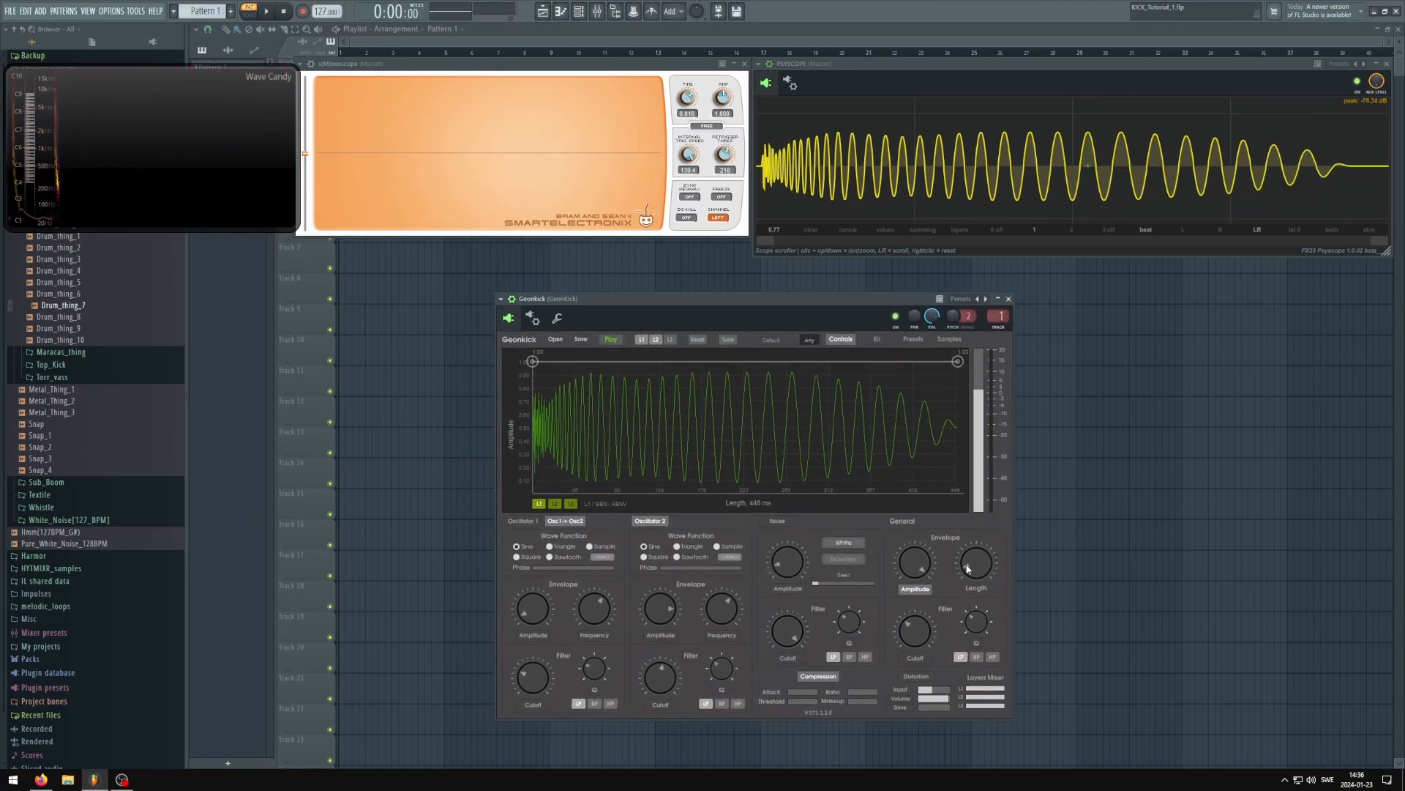
Shorten the kick to about 328 ms, play it, and extend its length to about 373 ms during playback
{"action": "scroll", "coordinate": [966, 570], "scroll_direction": "down", "scroll_amount": 5}
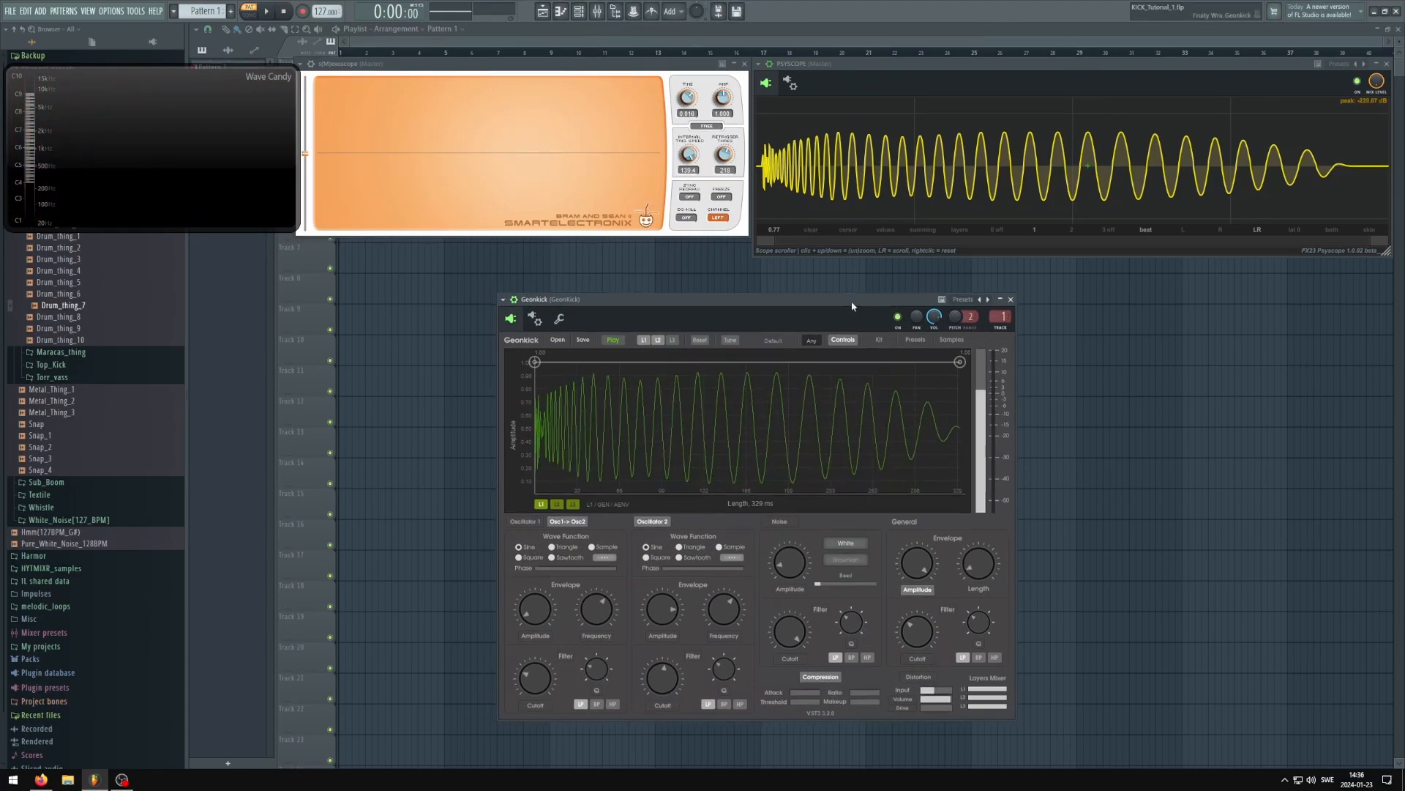
{"action": "left_click_drag", "start_coordinate": [854, 301], "coordinate": [859, 303]}
{"action": "key", "text": "space"}
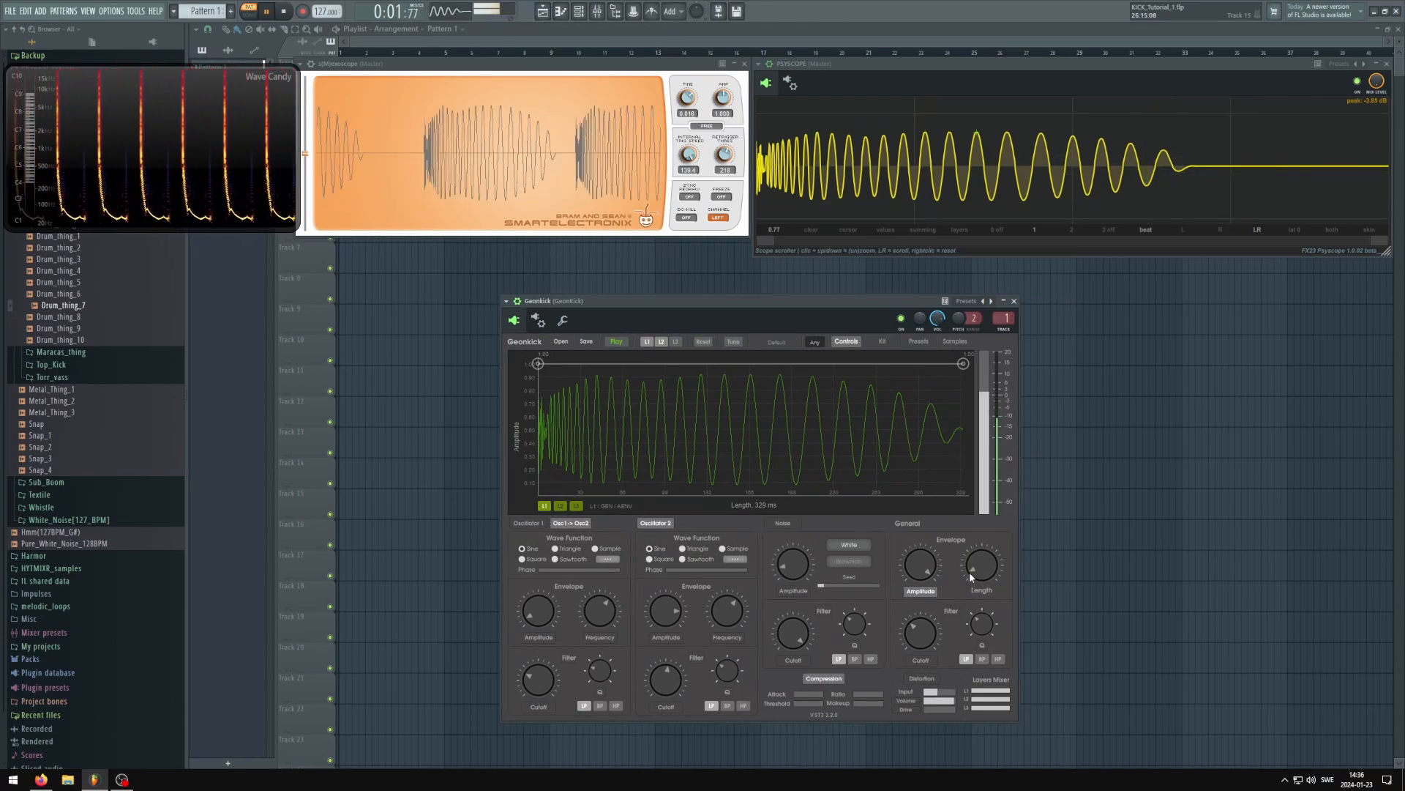
{"action": "scroll", "coordinate": [971, 578], "scroll_direction": "up", "scroll_amount": 1}
{"action": "scroll", "coordinate": [968, 577], "scroll_direction": "up", "scroll_amount": 2}
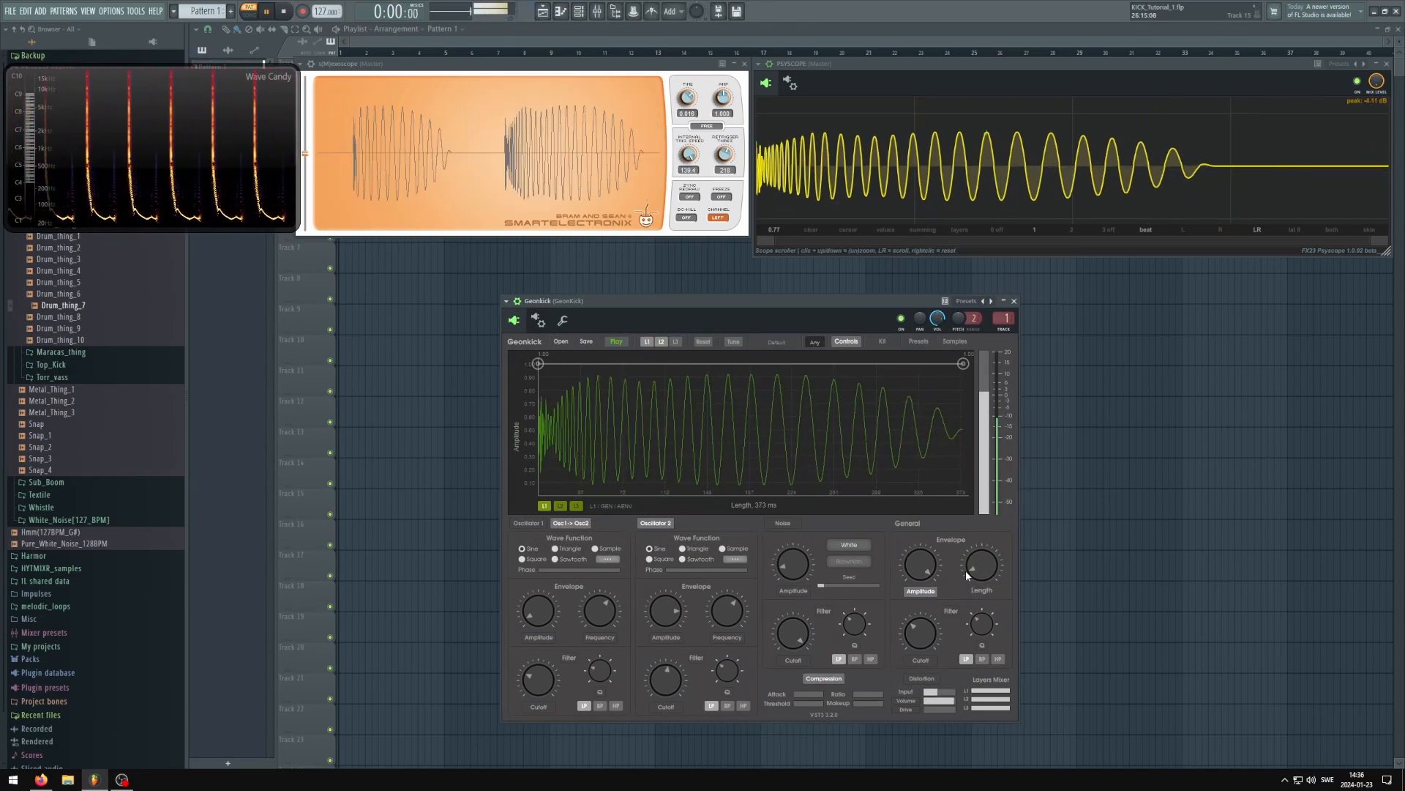
Shorten the playing kick to about 344 ms, return its length to about 373 ms, and stop playback
{"action": "scroll", "coordinate": [964, 570], "scroll_direction": "down", "scroll_amount": 2}
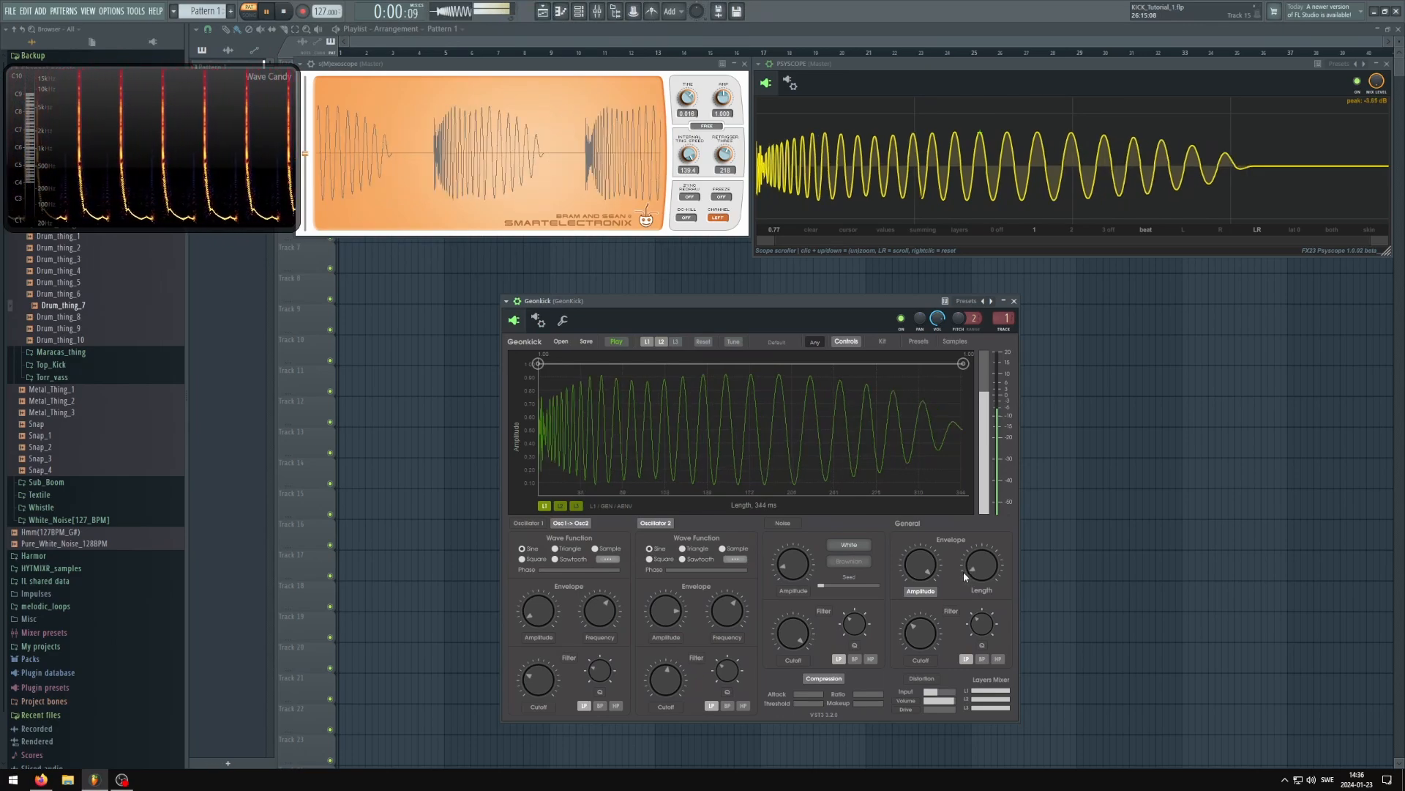
{"action": "left_click_drag", "start_coordinate": [858, 304], "coordinate": [864, 306]}
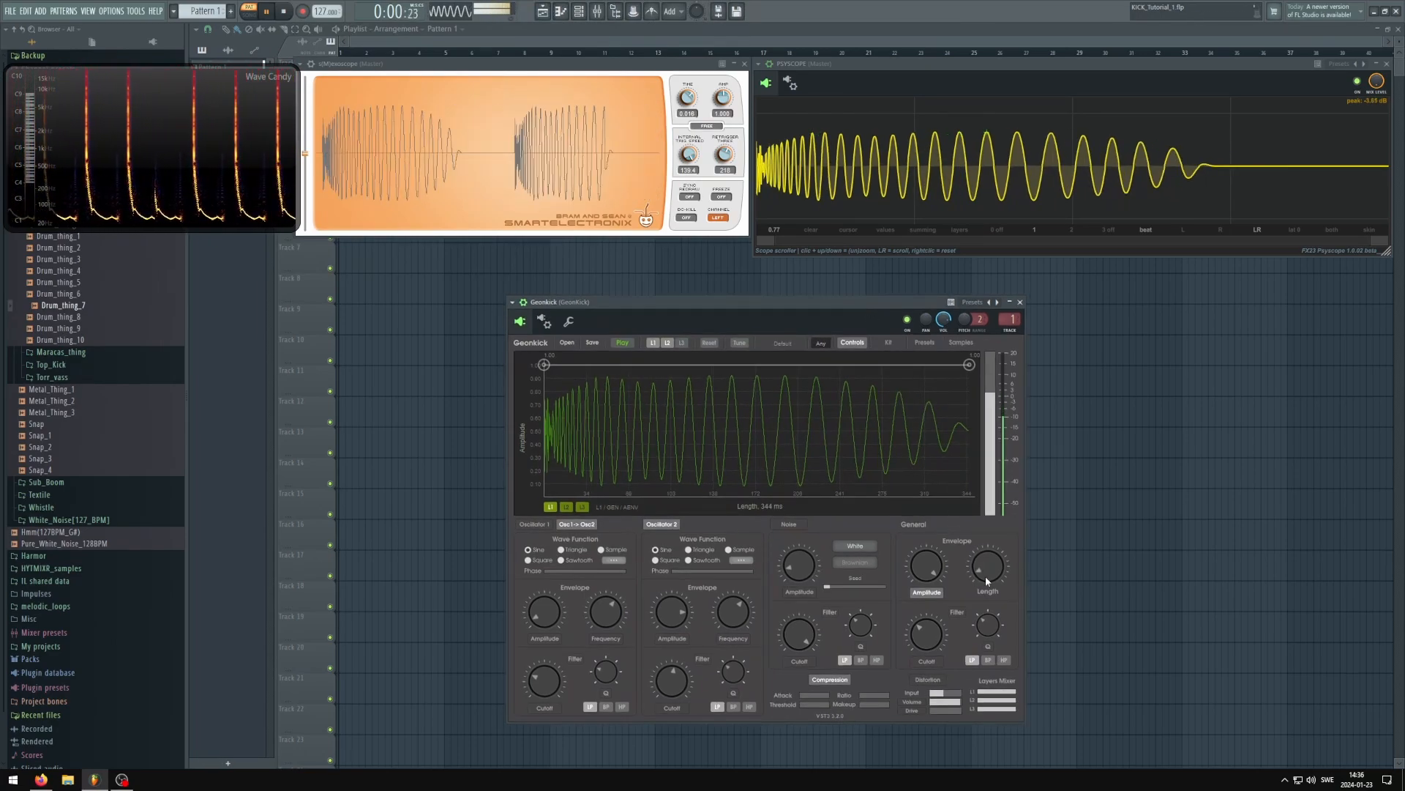
{"action": "scroll", "coordinate": [985, 576], "scroll_direction": "up", "scroll_amount": 2}
{"action": "left_click_drag", "start_coordinate": [869, 307], "coordinate": [874, 305]}
{"action": "key", "text": "space"}
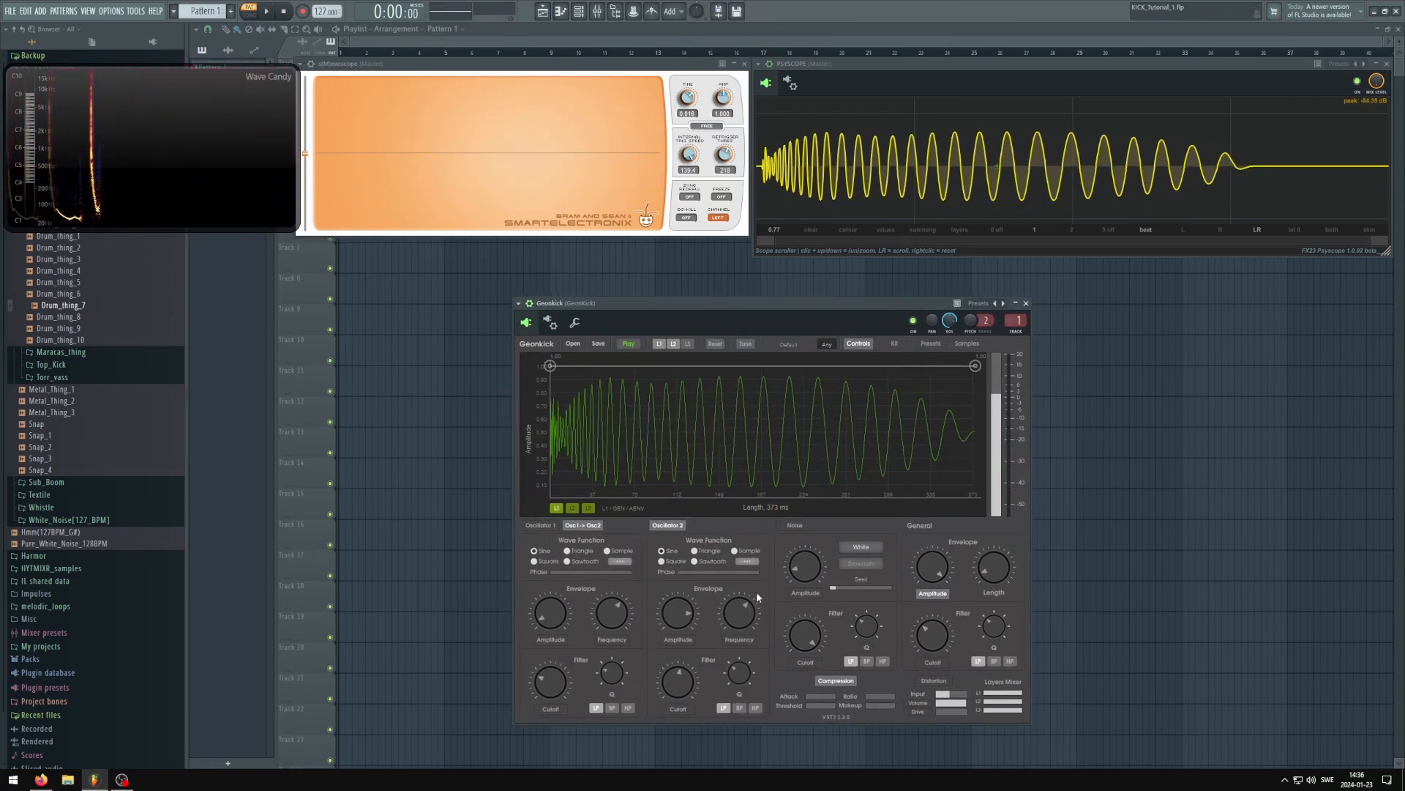
Show oscillator 2's amplitude envelope on layer 1 and play the kick with layer 1 alone
{"action": "left_click", "coordinate": [678, 642]}
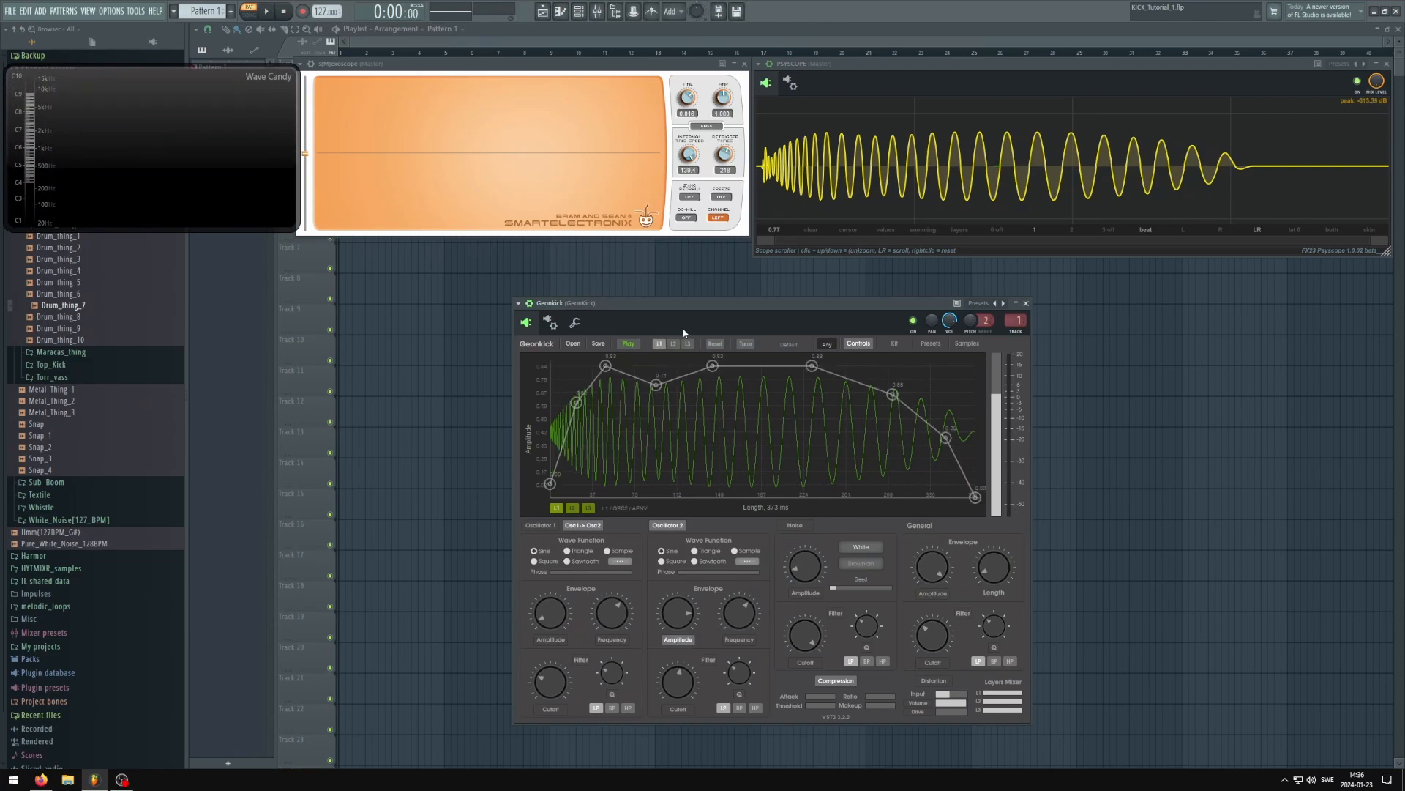
{"action": "left_click_drag", "start_coordinate": [711, 308], "coordinate": [724, 304]}
{"action": "key", "text": "space"}
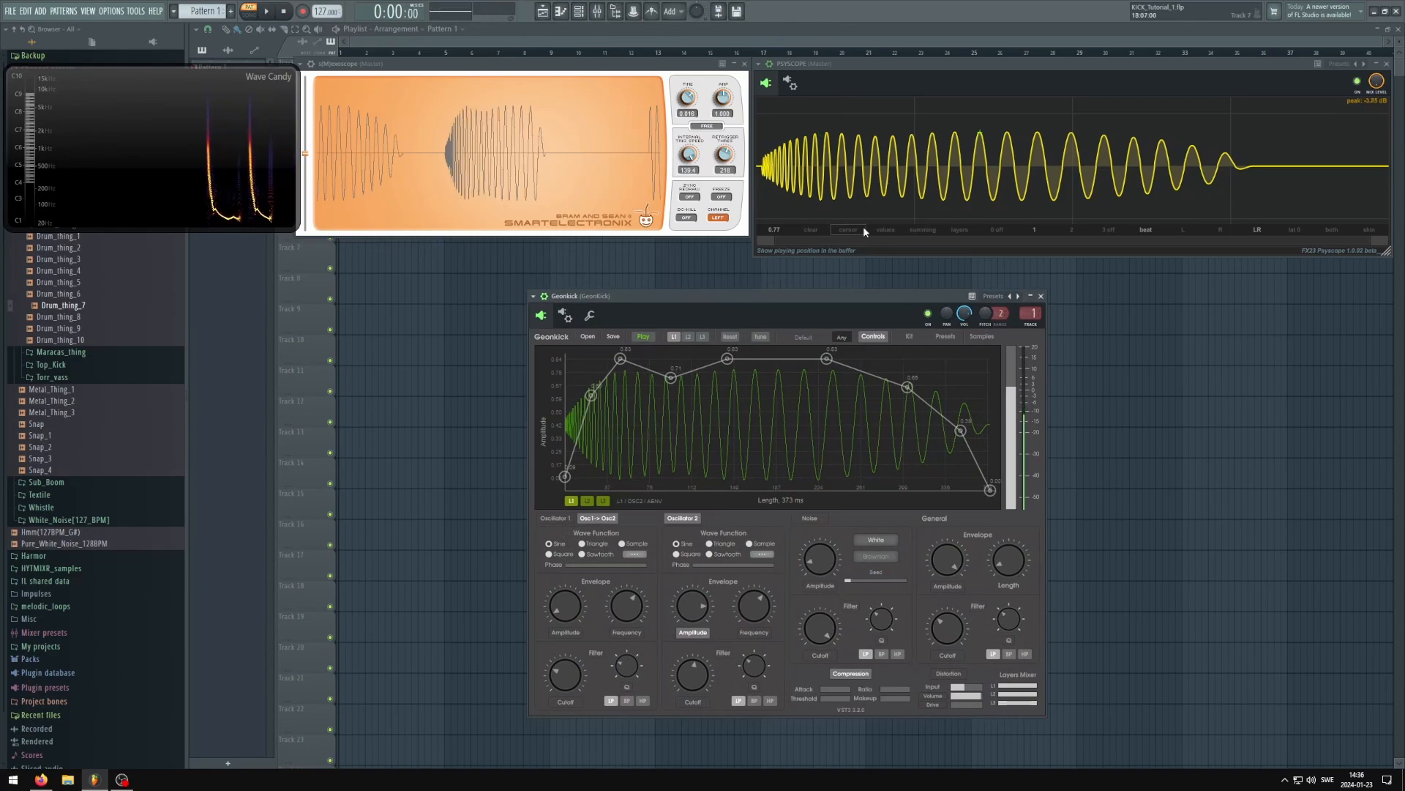
{"action": "key", "text": "space"}
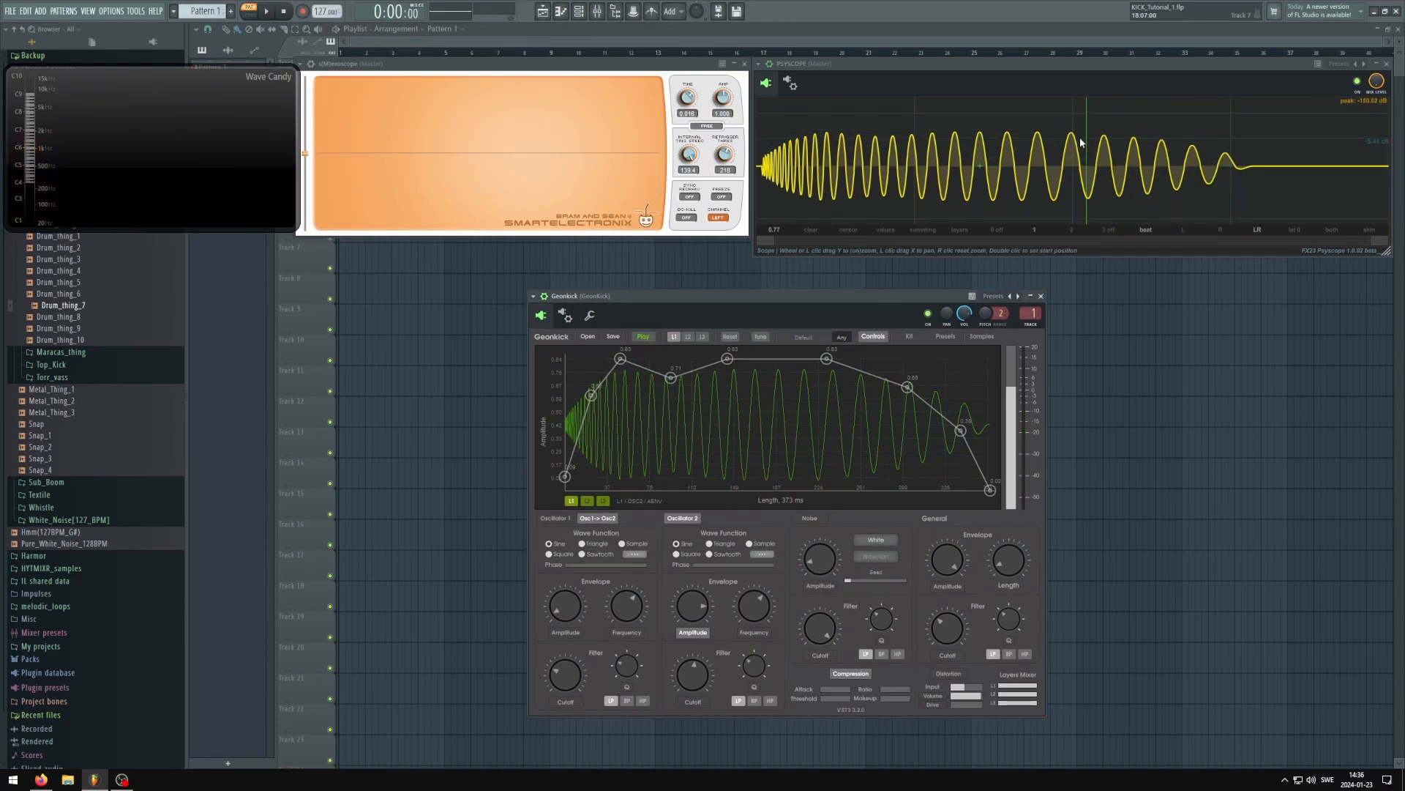
Raise the last two points before the end of oscillator 2's amplitude envelope to about 0.83 and play the kick
{"action": "left_click_drag", "start_coordinate": [909, 387], "coordinate": [947, 358]}
{"action": "left_click_drag", "start_coordinate": [960, 430], "coordinate": [984, 358]}
{"action": "left_click_drag", "start_coordinate": [920, 293], "coordinate": [921, 292]}
{"action": "key", "text": "space"}
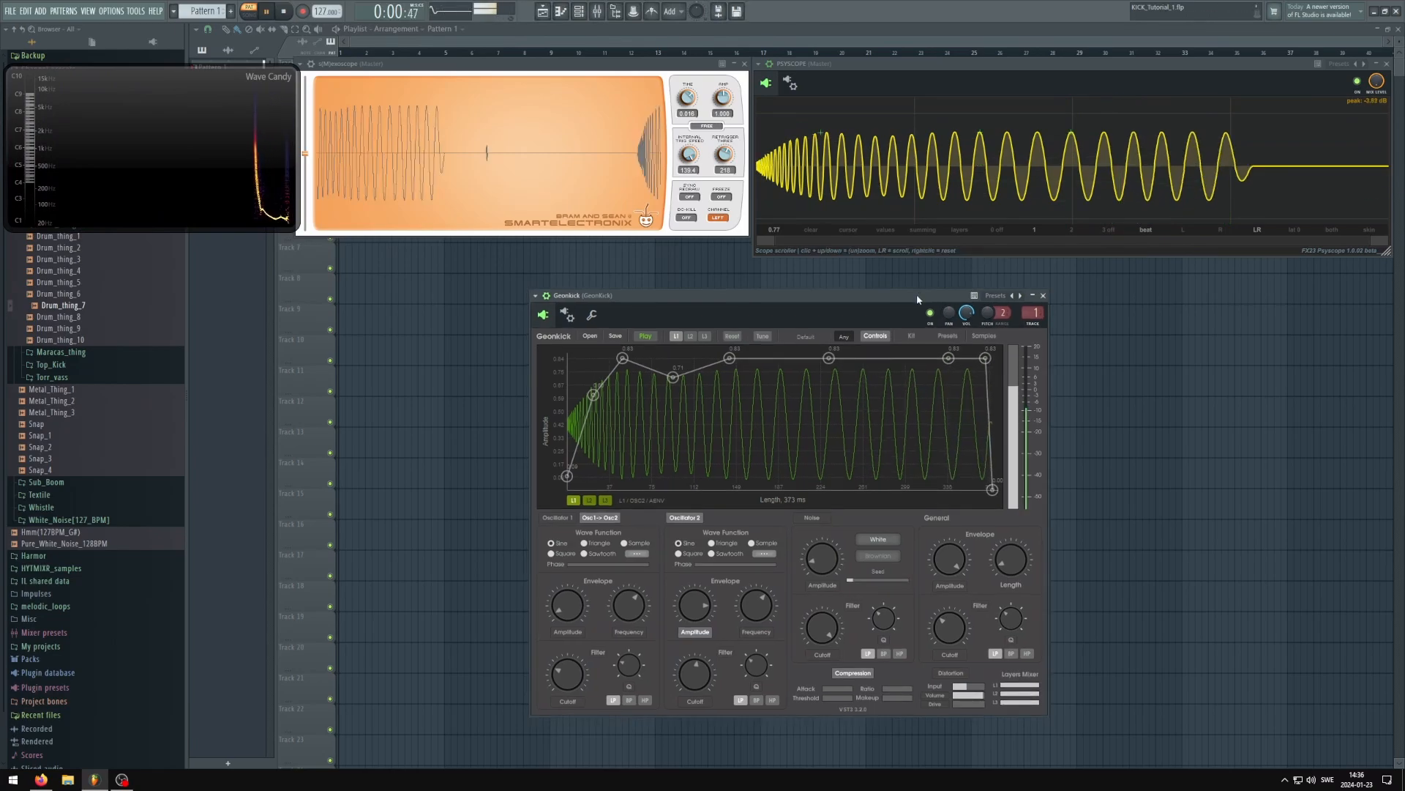
{"action": "key", "text": "space"}
Open the mixer, unmute the bassline, and play it together with the kick's full-level tail
{"action": "left_click", "coordinate": [597, 11]}
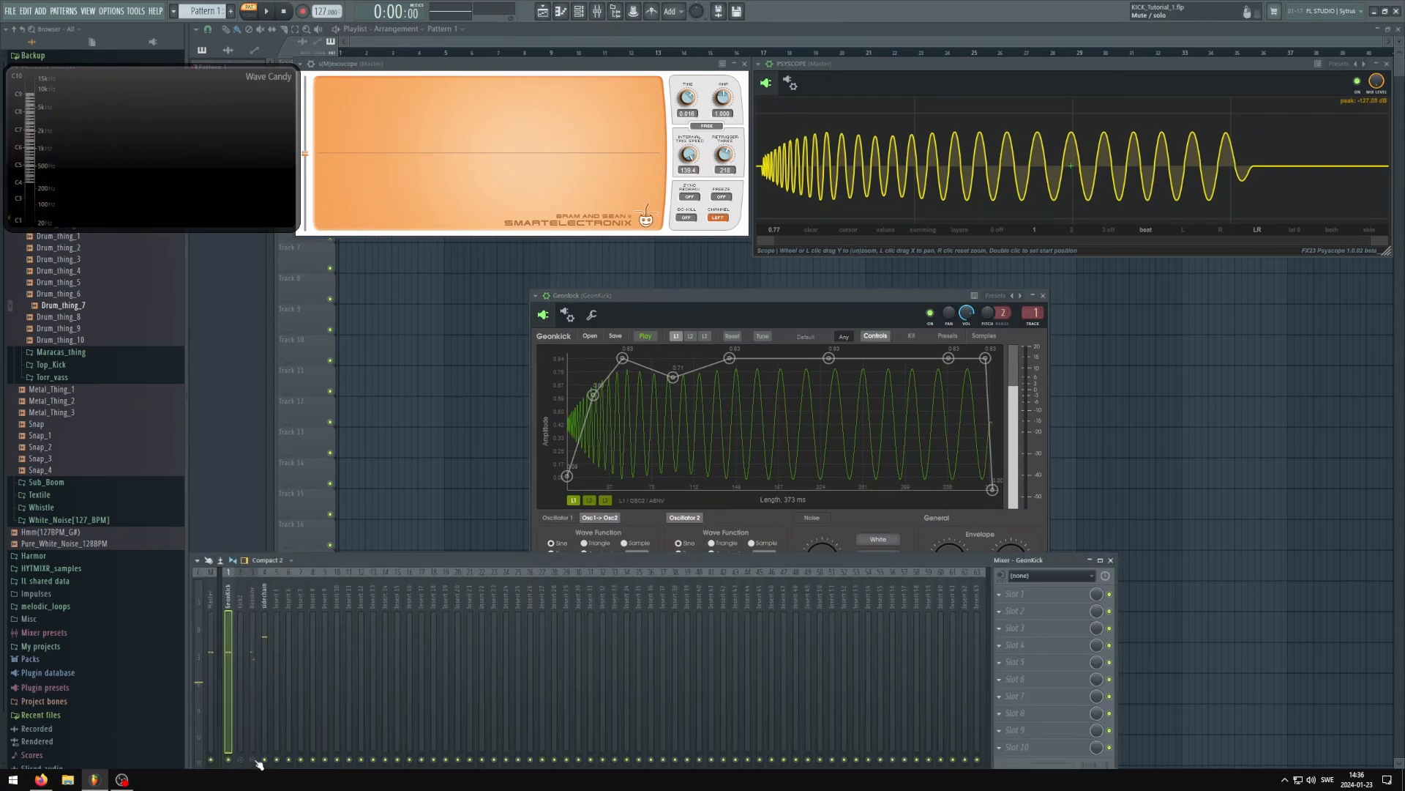
{"action": "left_click_drag", "start_coordinate": [769, 290], "coordinate": [755, 287]}
{"action": "key", "text": "space"}
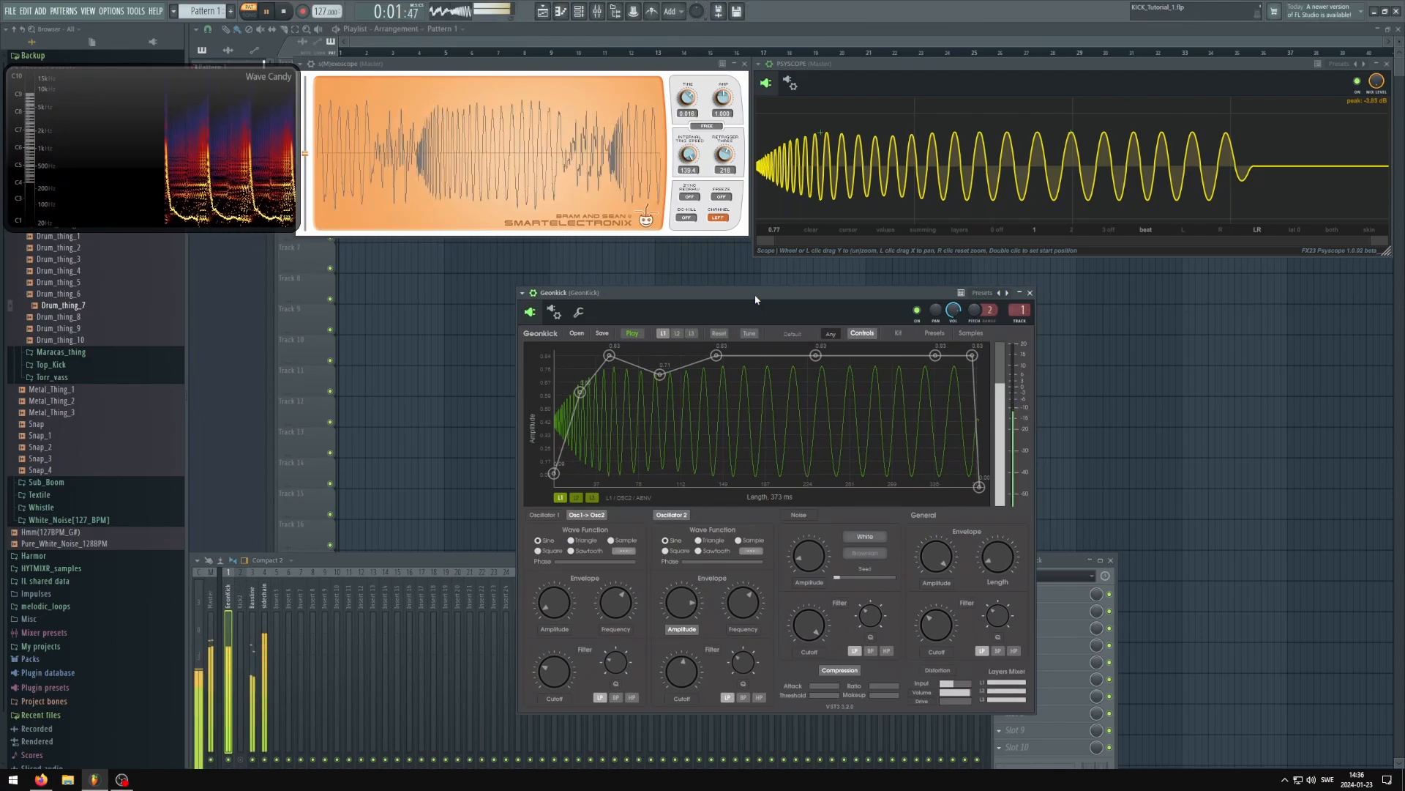
{"action": "key", "text": "space"}
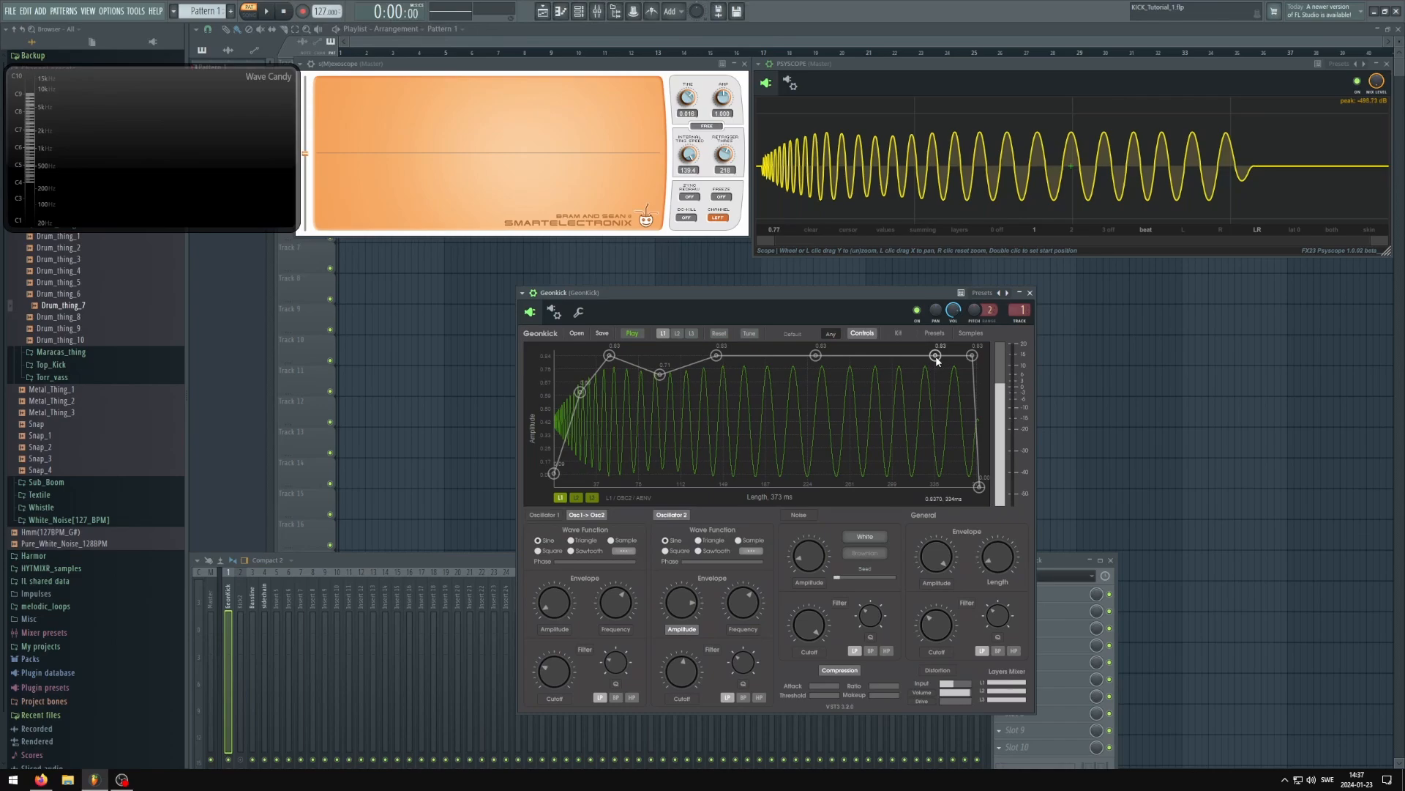
Reshape the tail of oscillator 2's amplitude envelope into a gradual fade, placing the last point before the end at about 0.44
{"action": "left_click_drag", "start_coordinate": [972, 355], "coordinate": [968, 434]}
{"action": "double_click", "coordinate": [883, 384]}
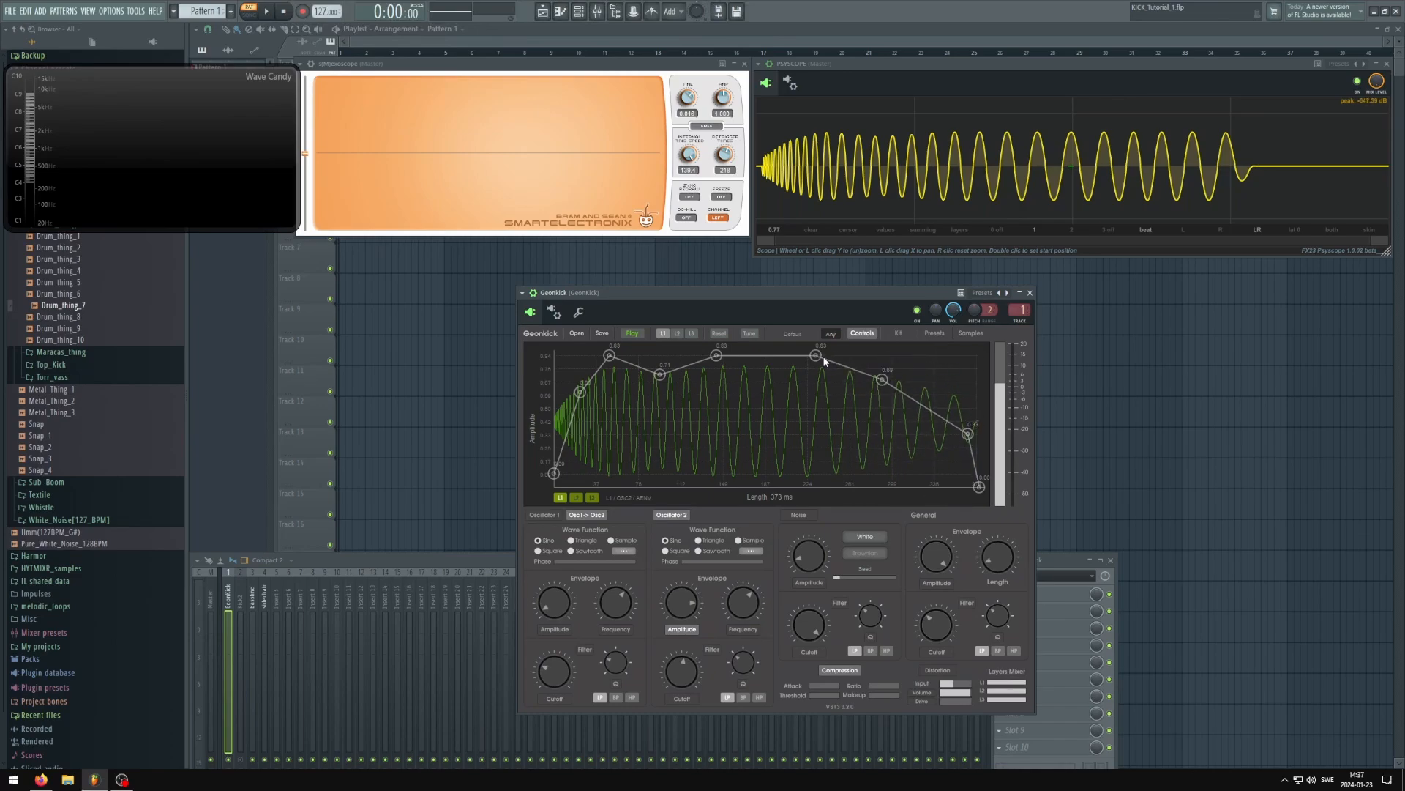
{"action": "left_click_drag", "start_coordinate": [816, 355], "coordinate": [804, 355]}
{"action": "left_click_drag", "start_coordinate": [884, 384], "coordinate": [876, 368]}
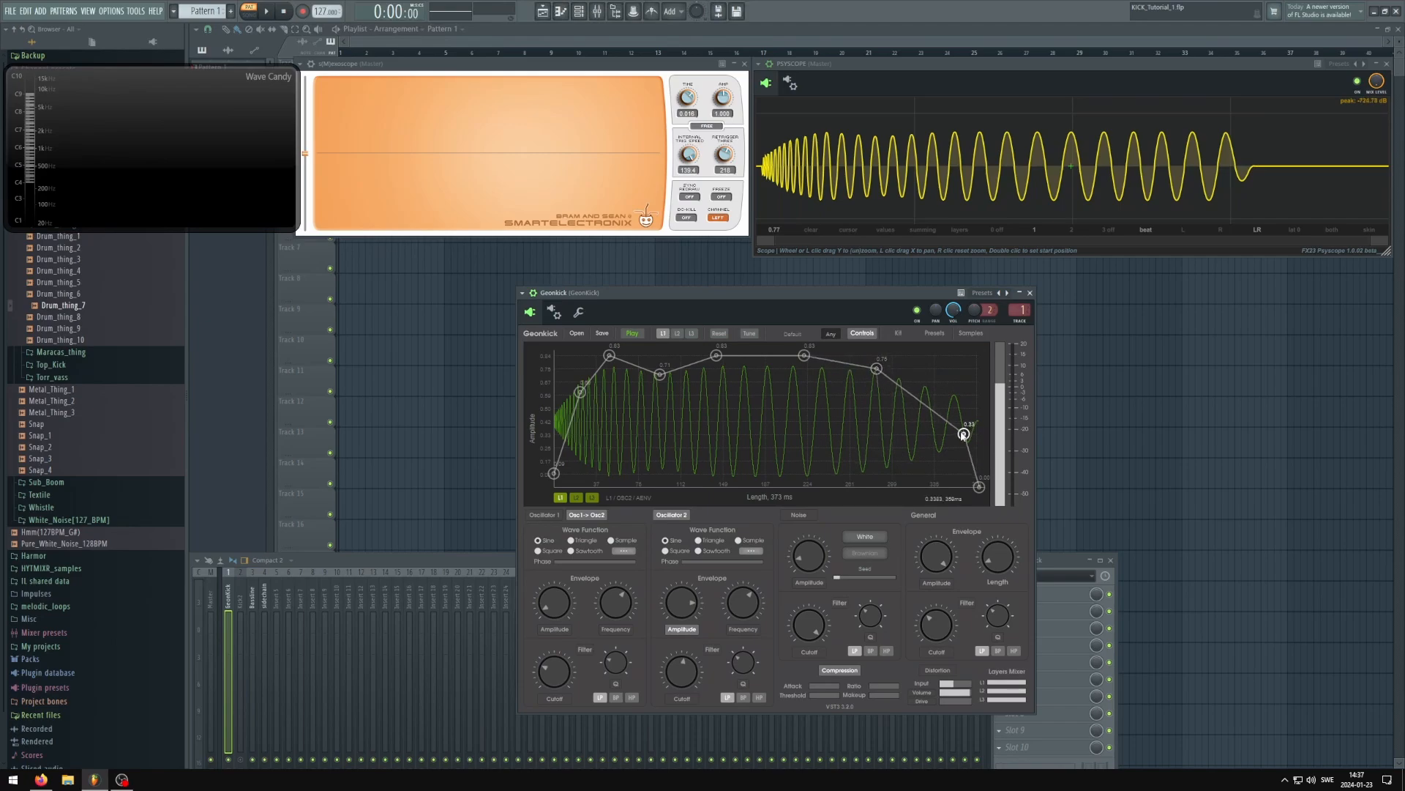
{"action": "left_click_drag", "start_coordinate": [963, 434], "coordinate": [936, 419]}
Play the kick with its faded tail together with the bassline, then stop playback
{"action": "left_click_drag", "start_coordinate": [820, 292], "coordinate": [824, 296]}
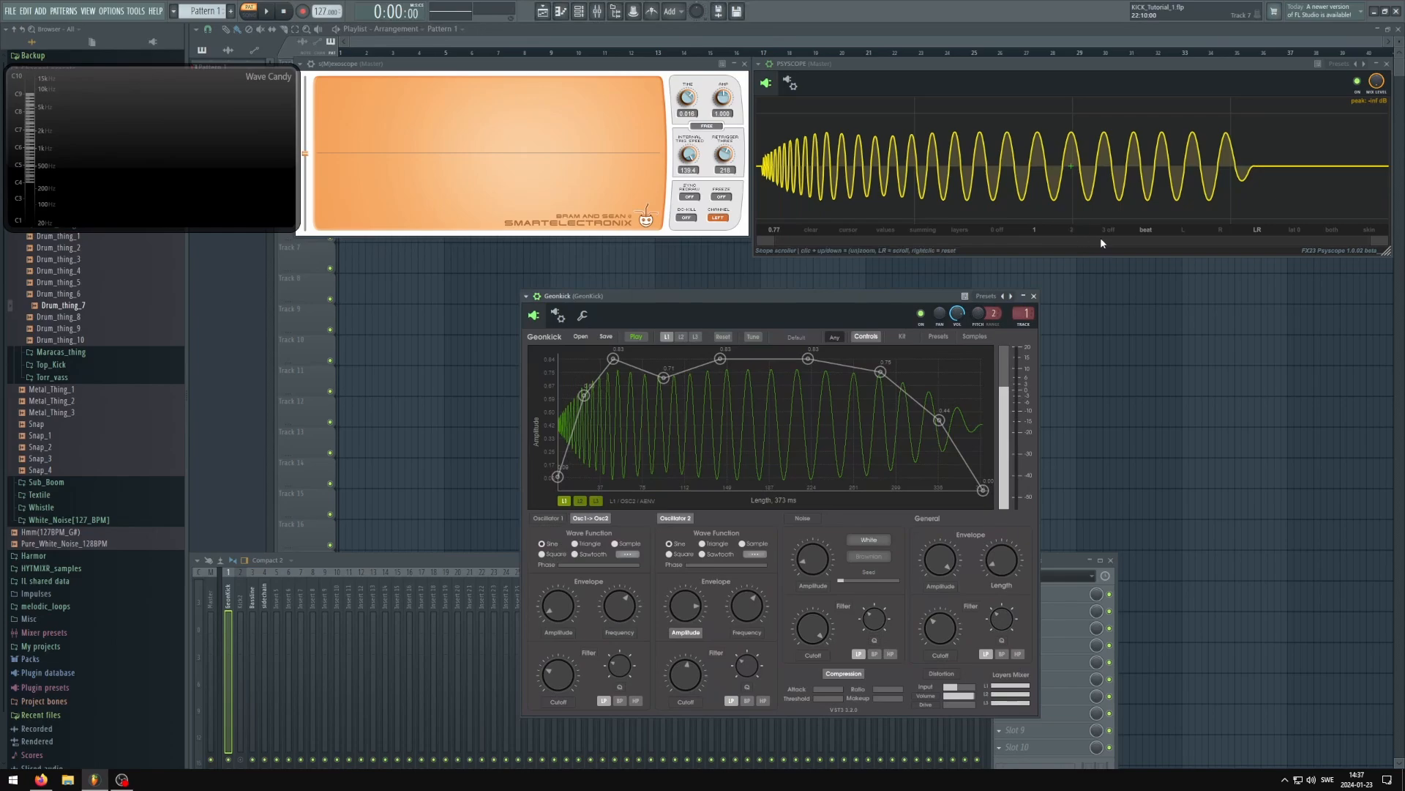
{"action": "left_click_drag", "start_coordinate": [875, 300], "coordinate": [864, 299]}
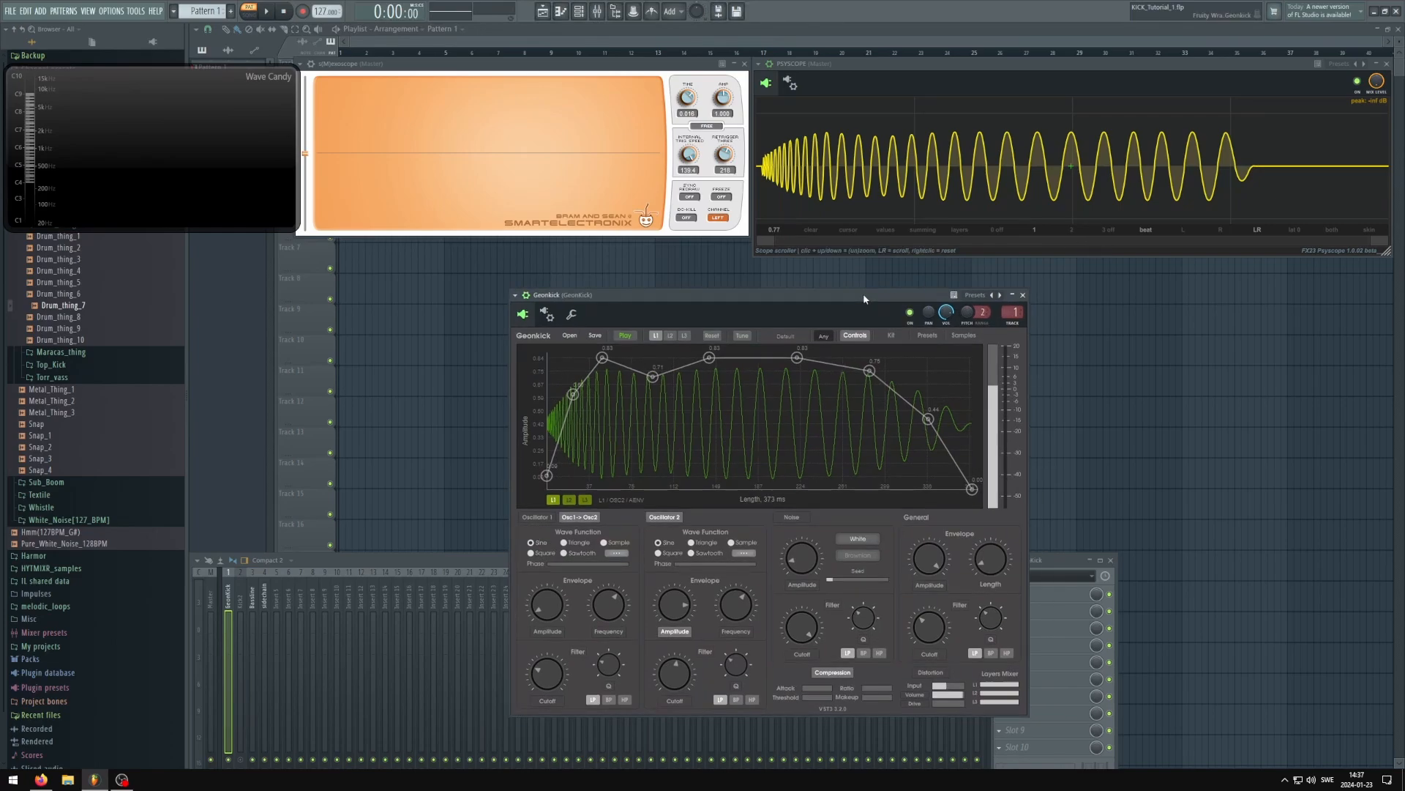
{"action": "key", "text": "space"}
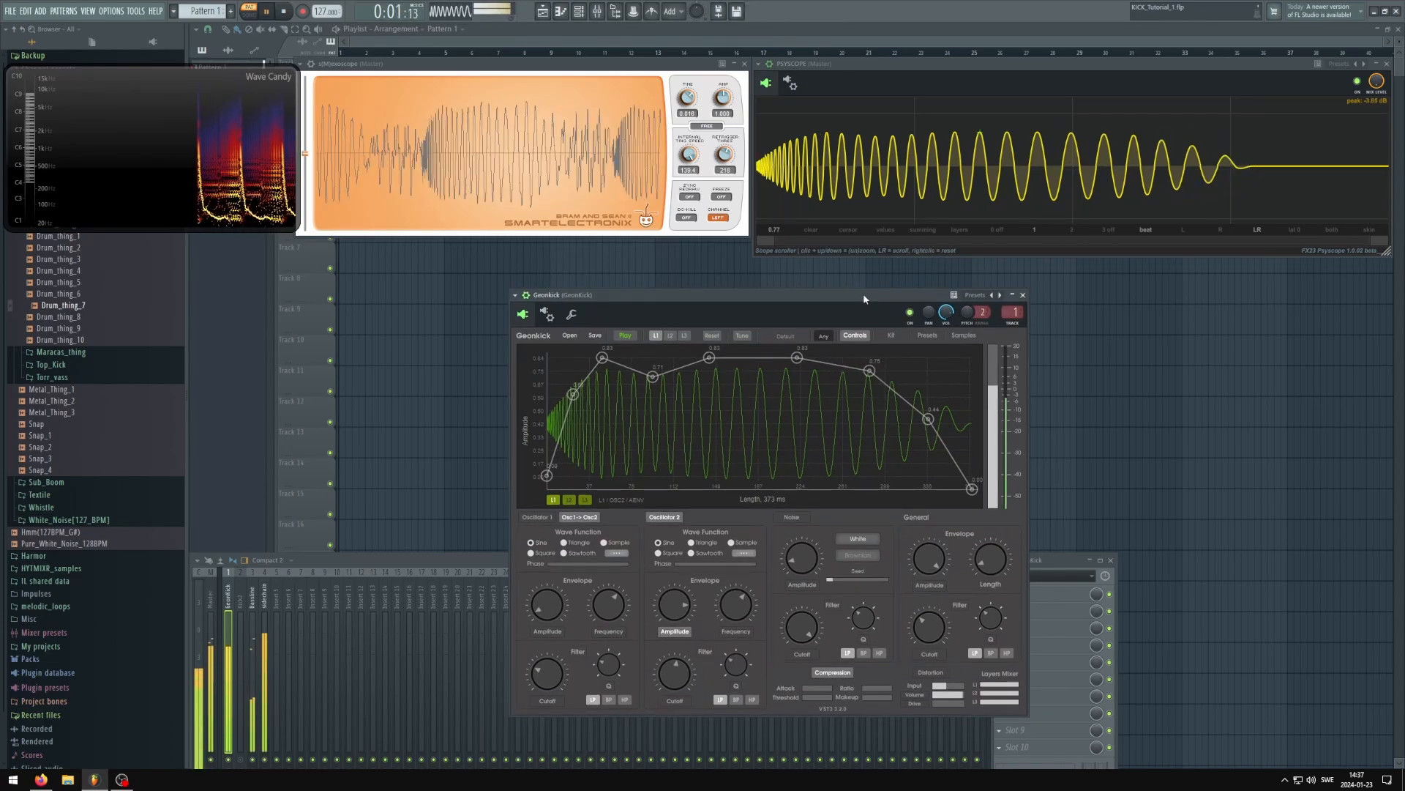
{"action": "key", "text": "space"}
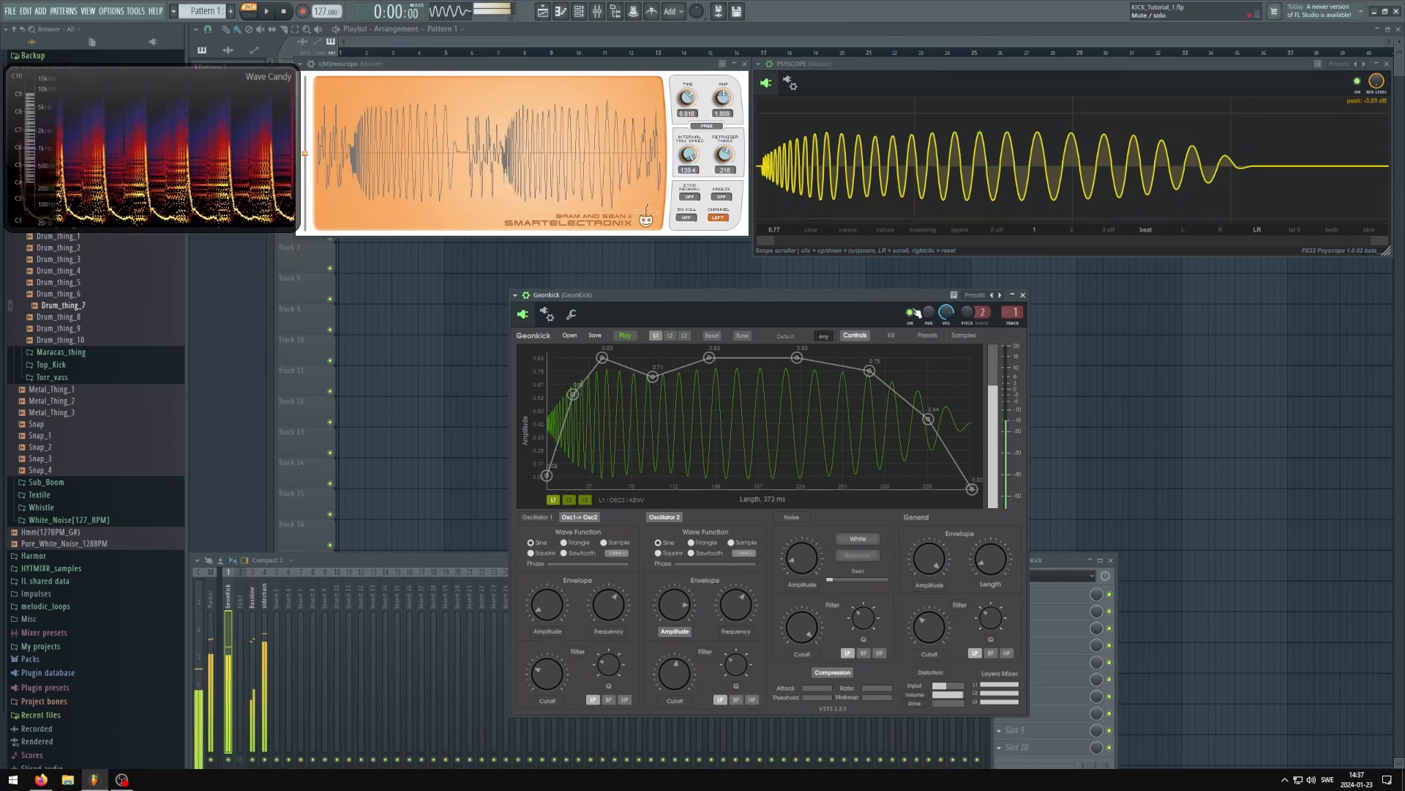
Raise the last point before the envelope's end to about 0.83 at 357 ms, play with the bassline, and show the bassline in PSYSCOPE
{"action": "left_click_drag", "start_coordinate": [936, 356], "coordinate": [955, 357]}
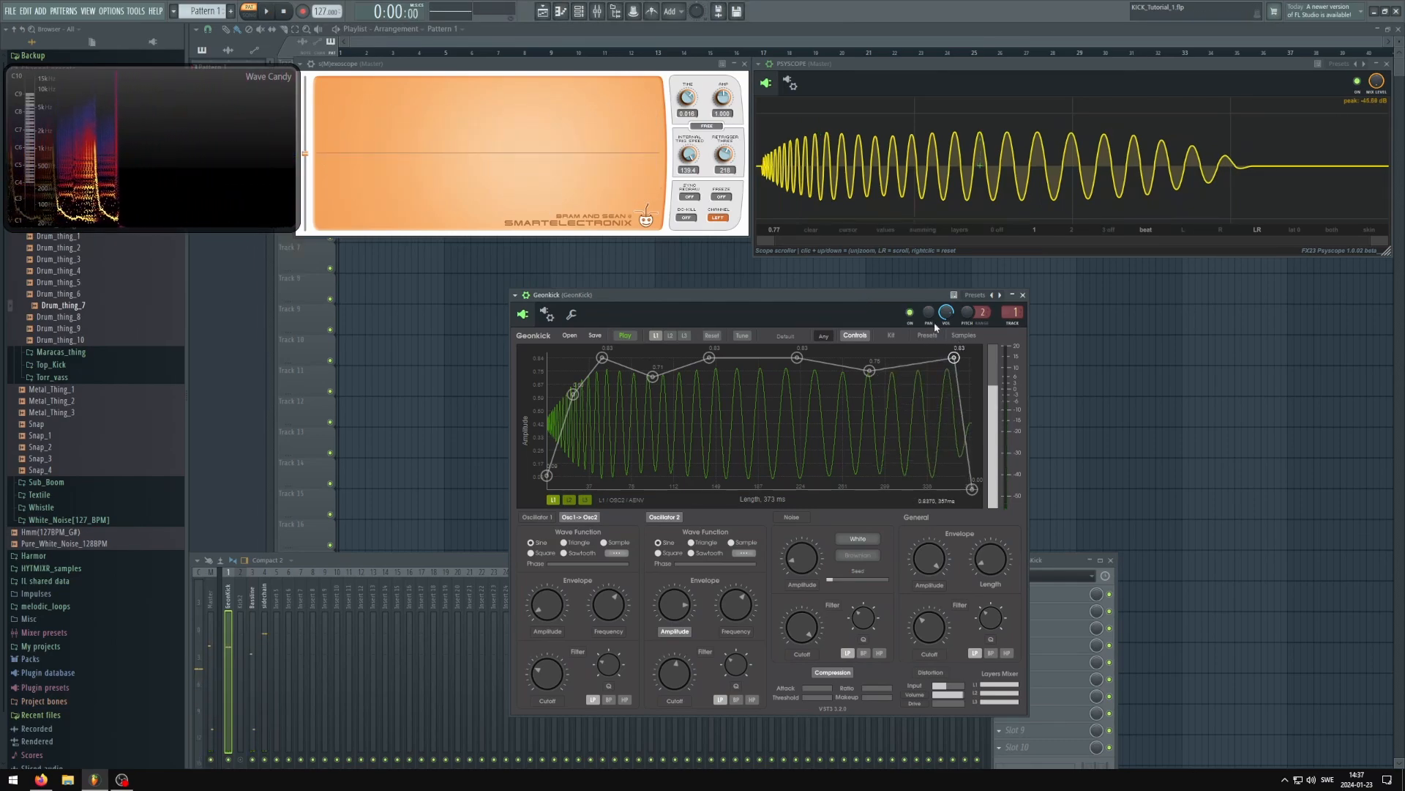
{"action": "left_click_drag", "start_coordinate": [870, 297], "coordinate": [852, 291]}
{"action": "key", "text": "space"}
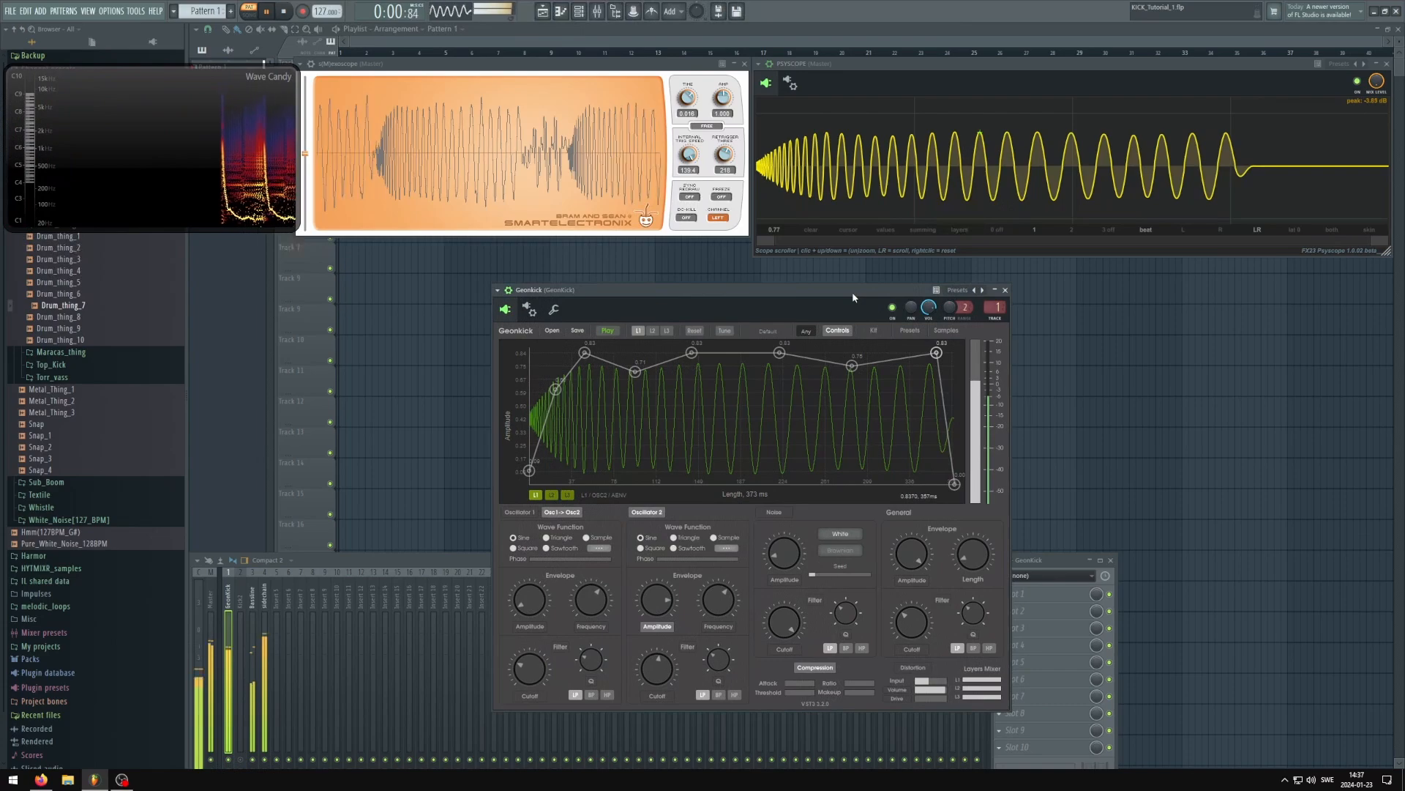
{"action": "left_click", "coordinate": [1073, 229]}
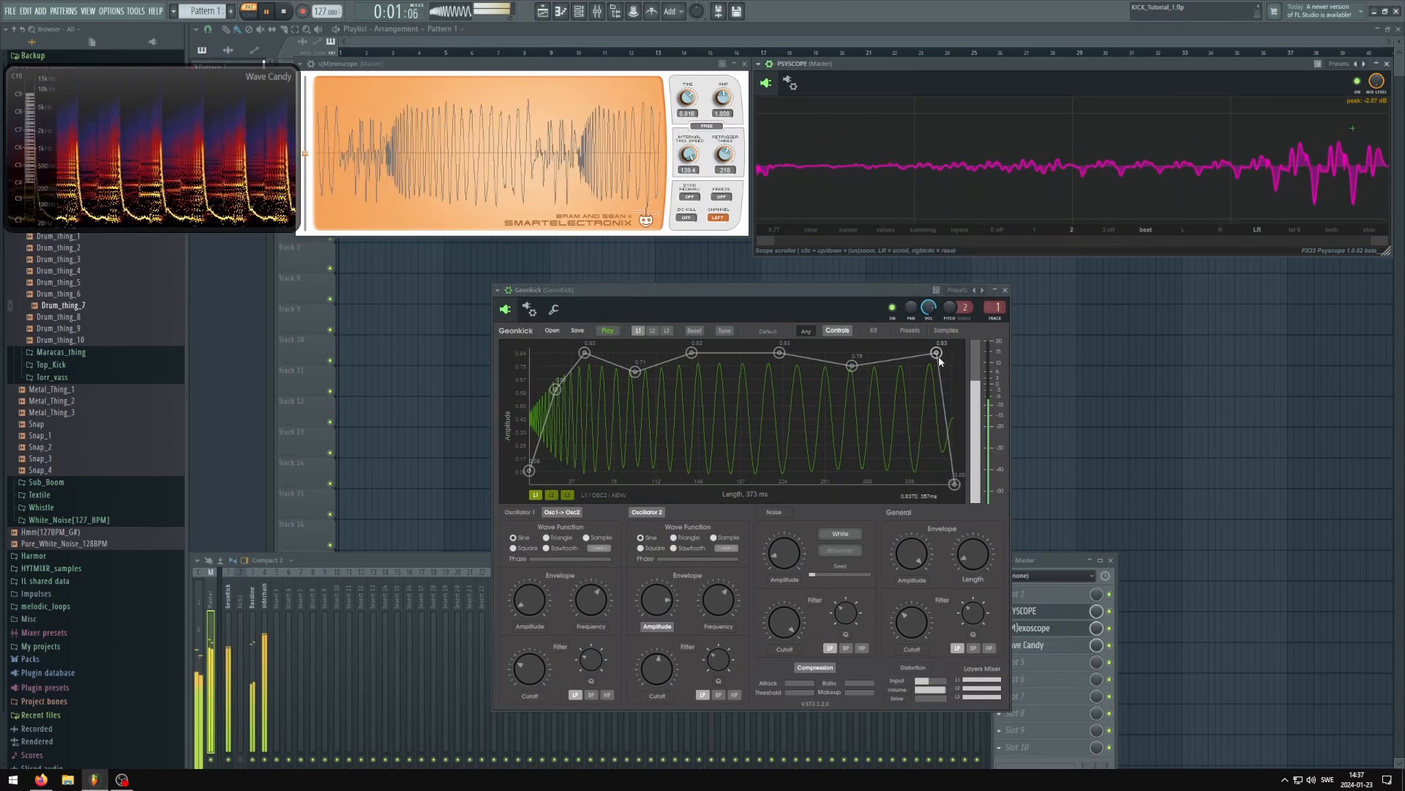
Lower the last point before the envelope's end to about 0.46 to fade the tail during playback, and stop
{"action": "left_click_drag", "start_coordinate": [943, 399], "coordinate": [908, 409]}
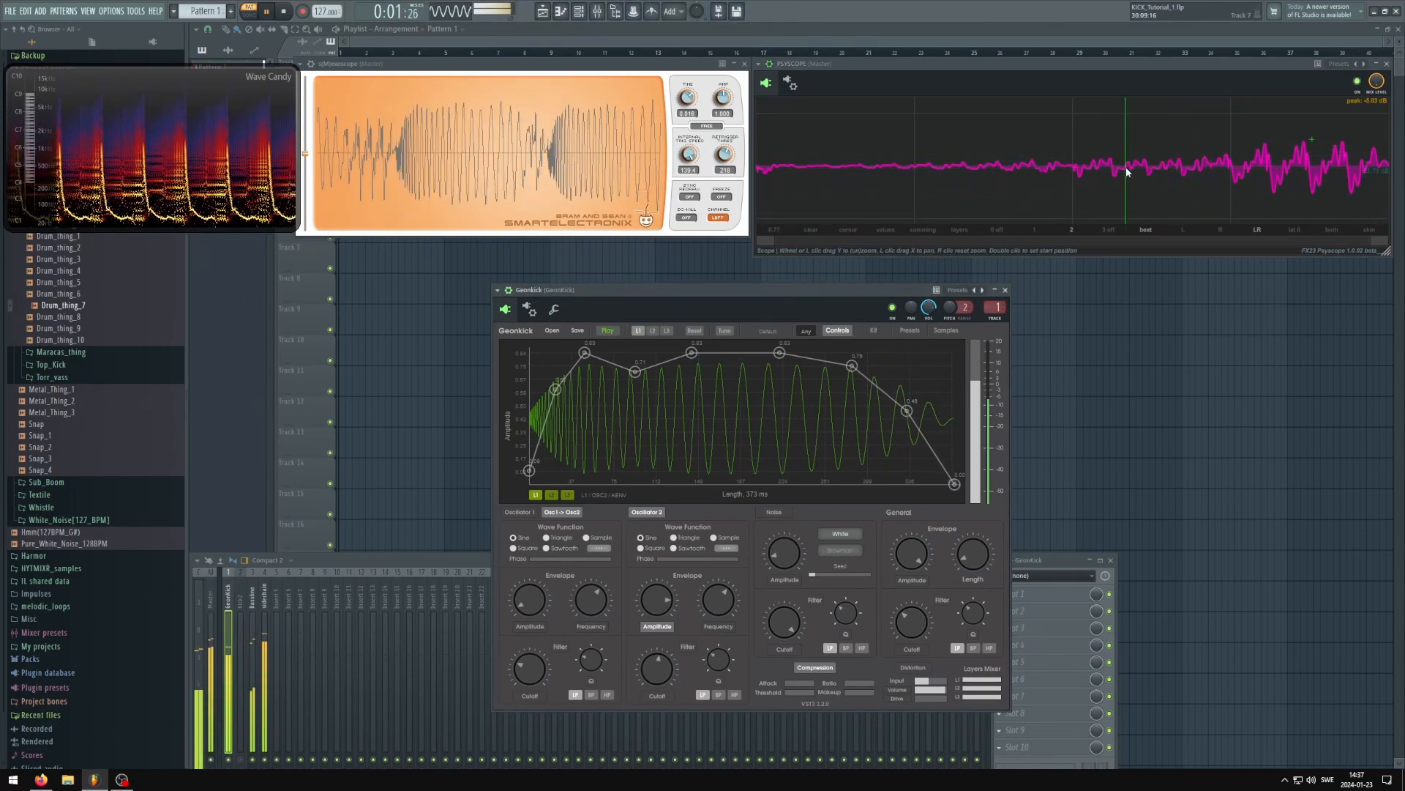
{"action": "left_click_drag", "start_coordinate": [840, 290], "coordinate": [837, 288]}
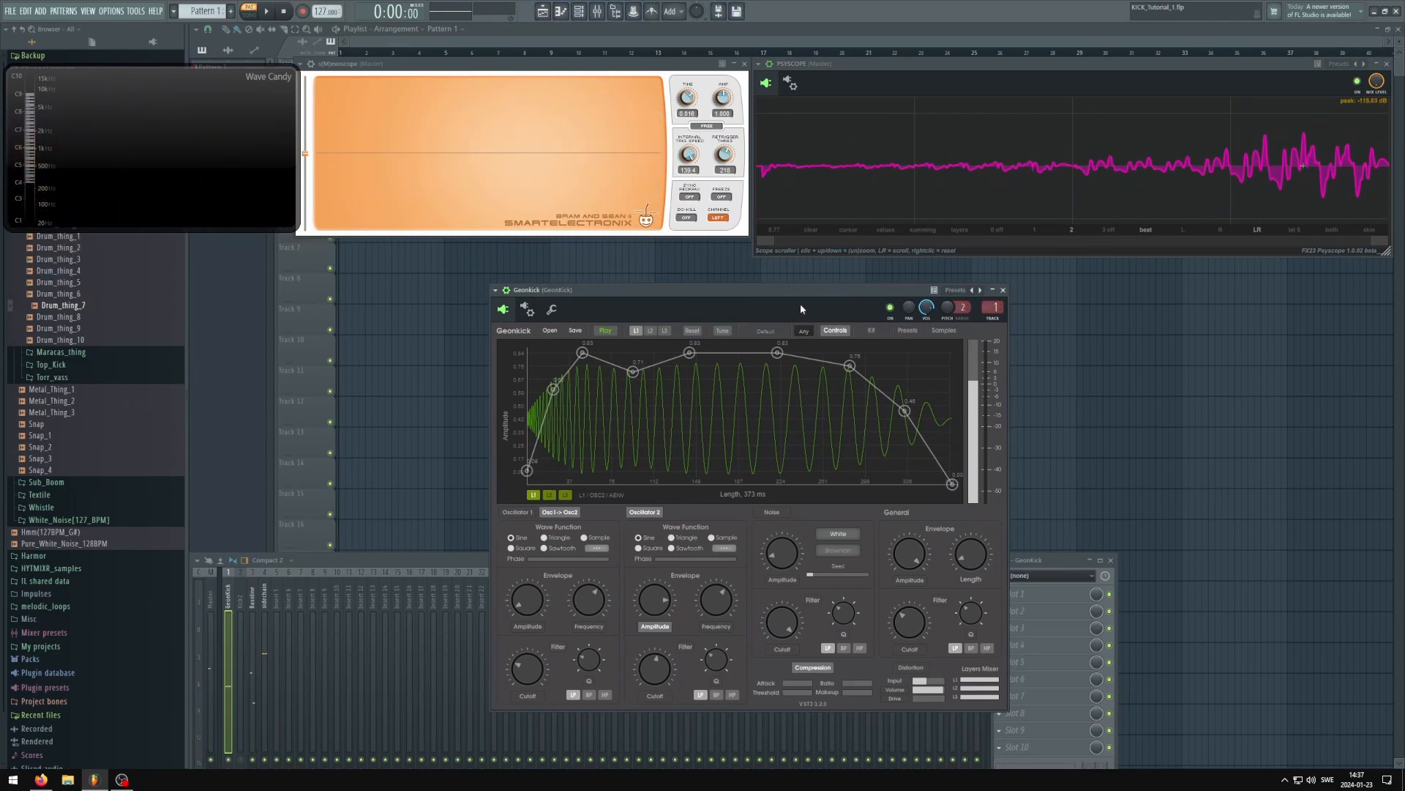
{"action": "left_click_drag", "start_coordinate": [791, 296], "coordinate": [851, 293]}
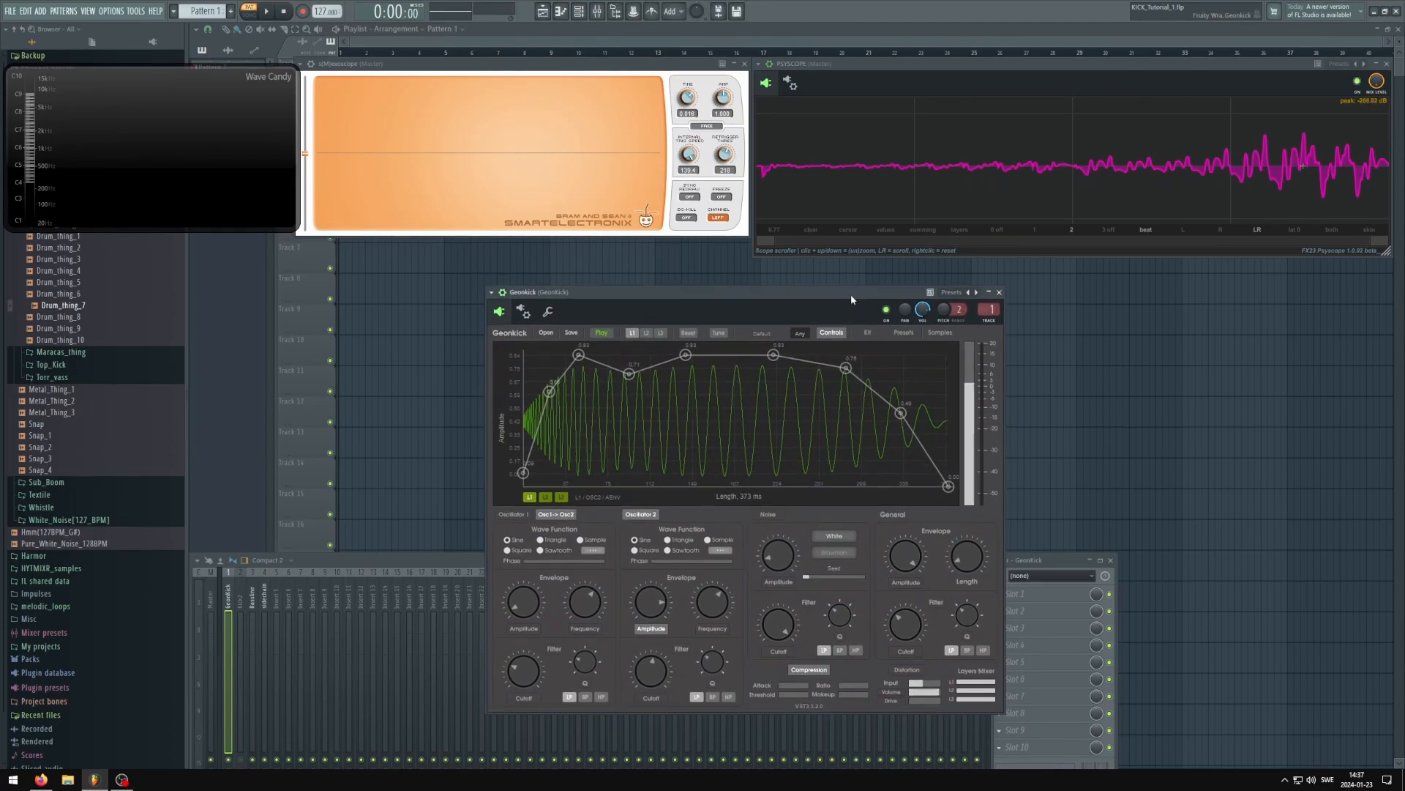
Raise oscillator 2's phase slightly, switch PSYSCOPE back to the kick signal, and play the pattern
{"action": "left_click_drag", "start_coordinate": [656, 560], "coordinate": [660, 560]}
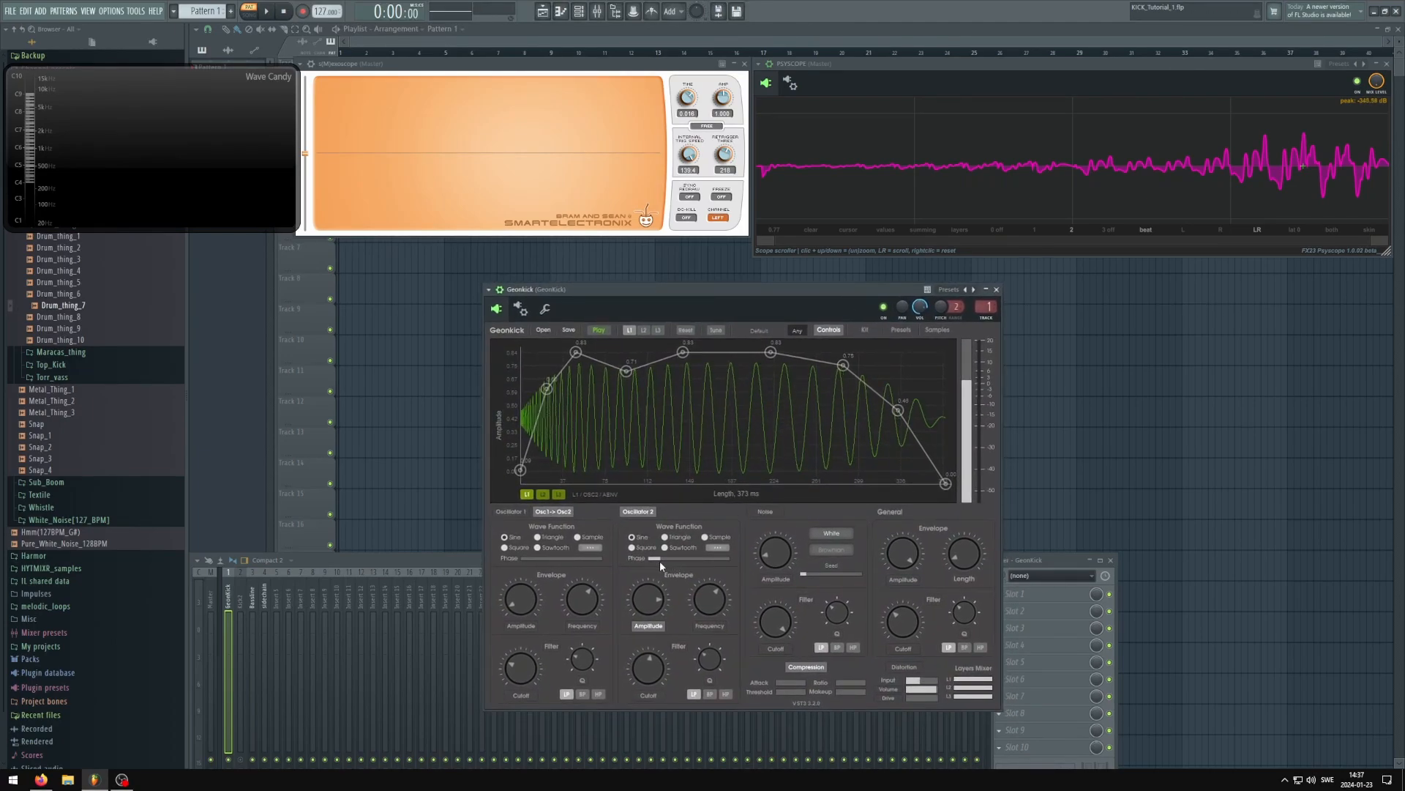
{"action": "left_click", "coordinate": [1043, 231]}
{"action": "left_click_drag", "start_coordinate": [823, 305], "coordinate": [832, 300]}
{"action": "key", "text": "space"}
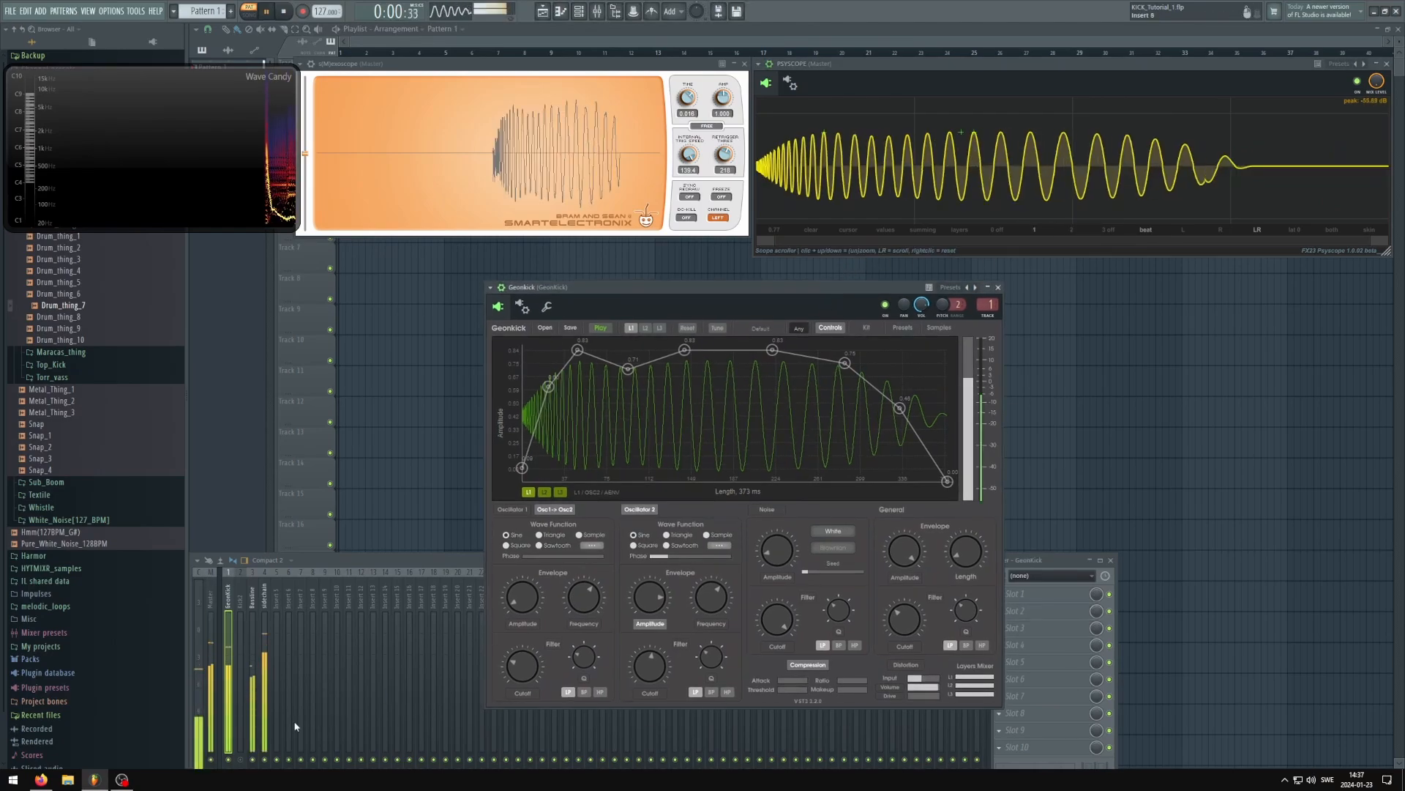
{"action": "left_click", "coordinate": [784, 302]}
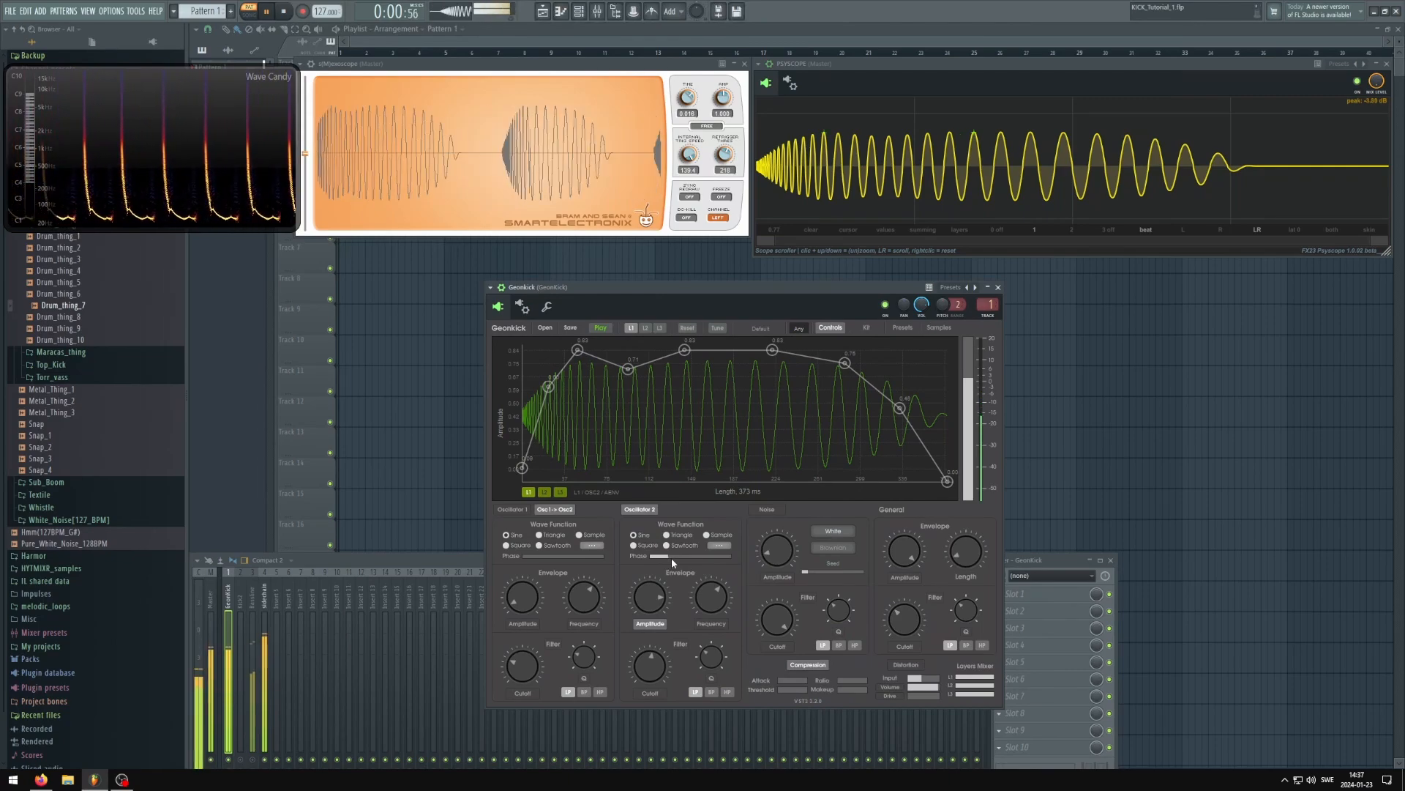
Increase oscillator 2's phase further while the kick plays without the bassline, and stop playback
{"action": "mouse_move", "coordinate": [671, 558]}
{"action": "left_mouse_down"}
{"action": "mouse_move", "coordinate": [738, 555]}
{"action": "mouse_move", "coordinate": [646, 558]}
{"action": "mouse_move", "coordinate": [719, 556]}
{"action": "mouse_move", "coordinate": [683, 559]}
{"action": "left_mouse_up"}
{"action": "left_click_drag", "start_coordinate": [737, 293], "coordinate": [725, 294]}
{"action": "key", "text": "space"}
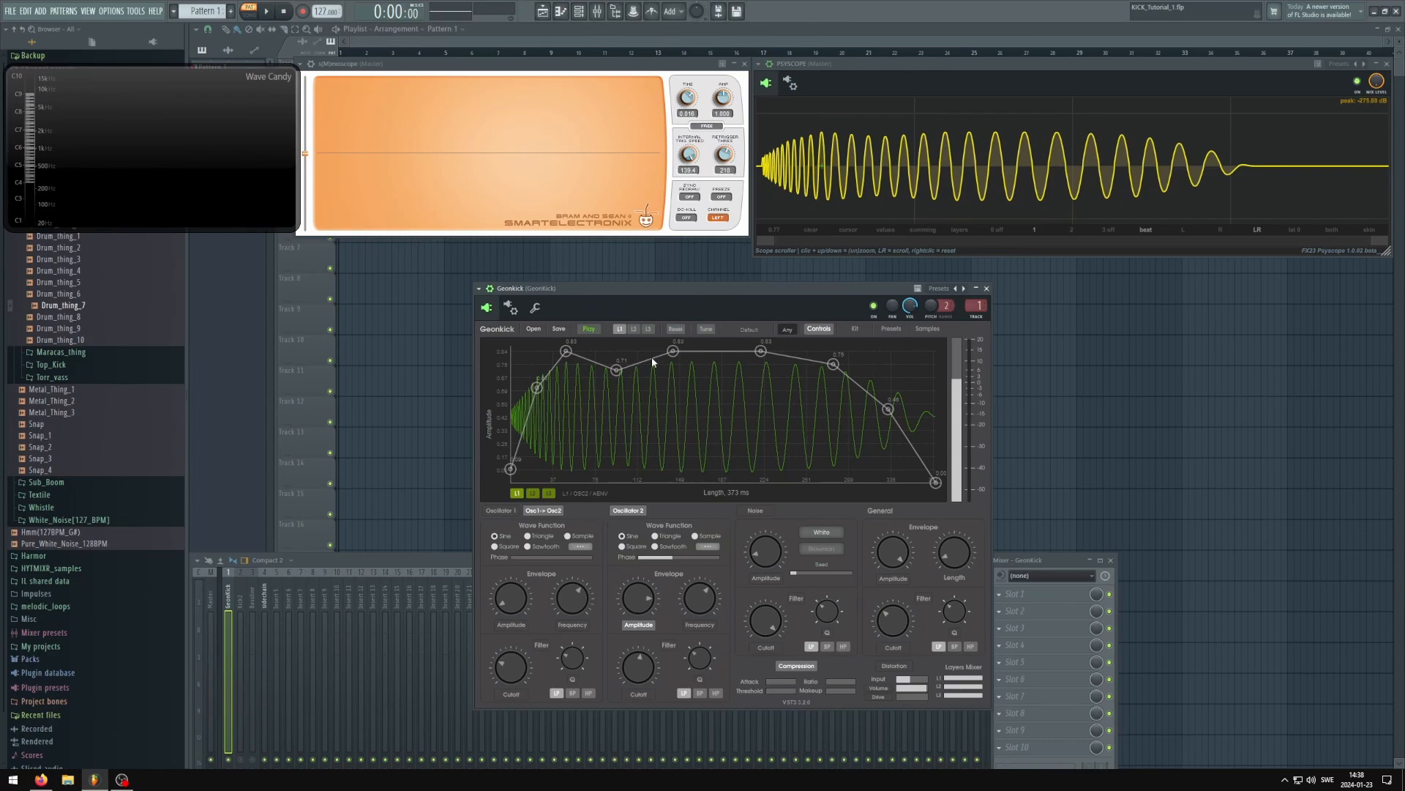
Isolate layer 2, play its sampled click, raise oscillator 1's amplitude, and show that oscillator's amplitude envelope
{"action": "left_click", "coordinate": [533, 493]}
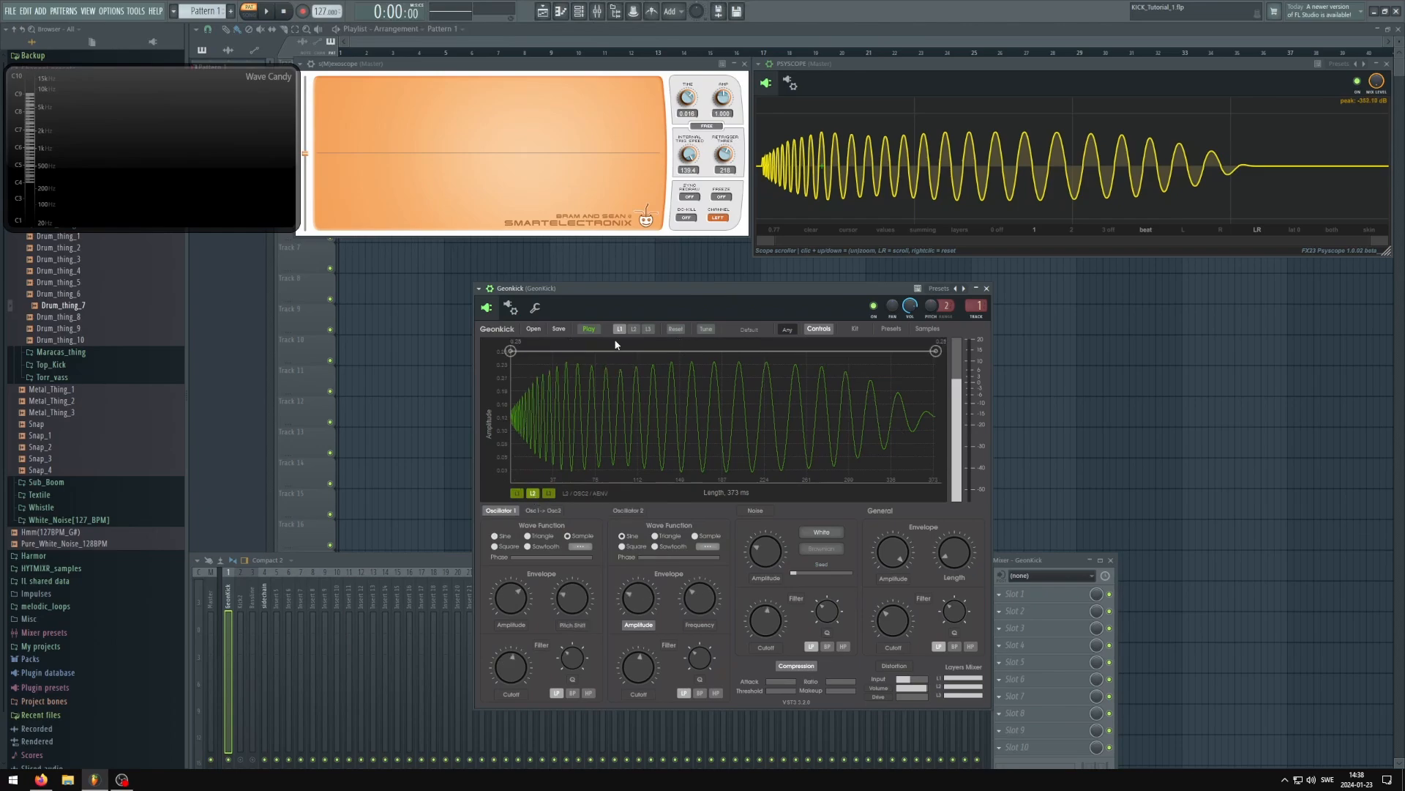
{"action": "left_click_drag", "start_coordinate": [655, 291], "coordinate": [714, 313]}
{"action": "key", "text": "space"}
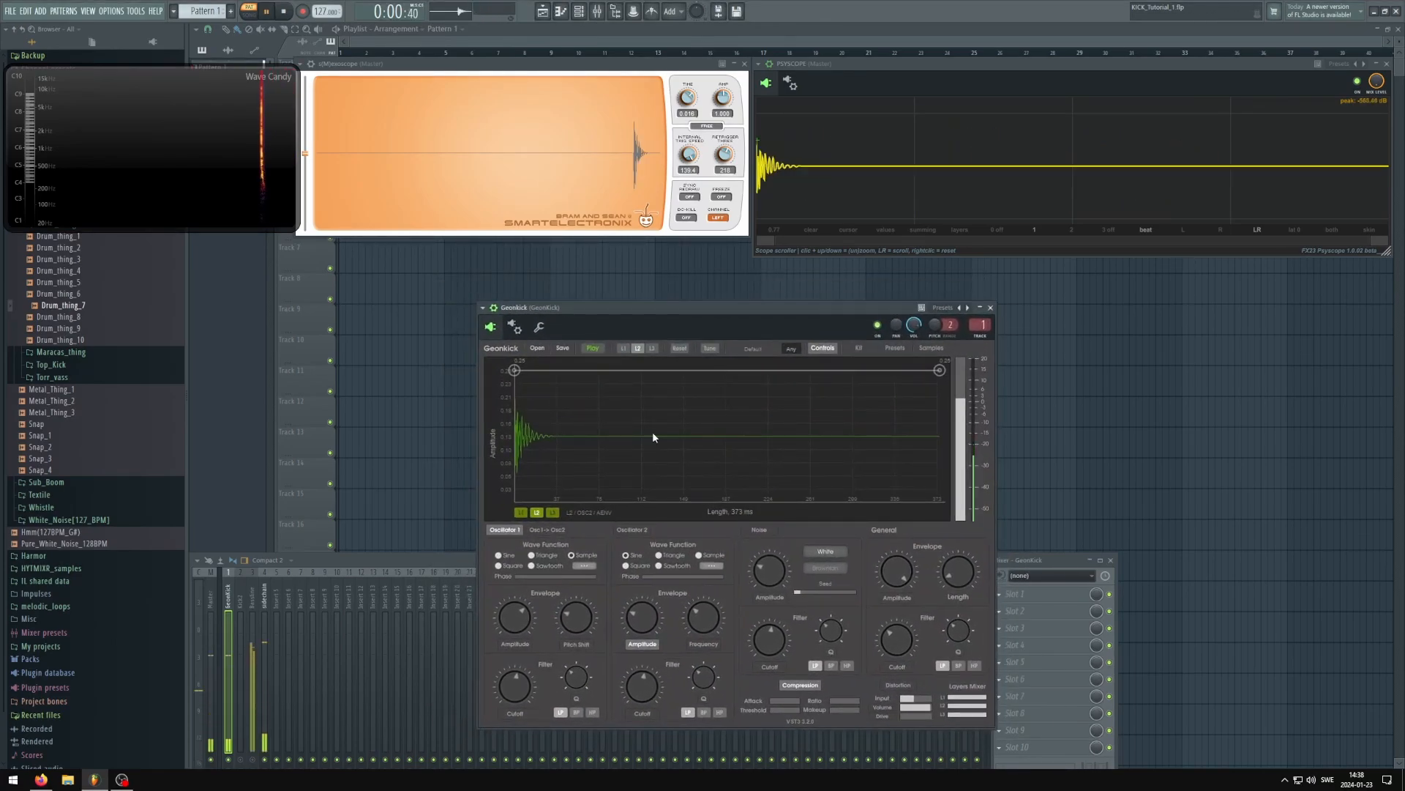
{"action": "left_click_drag", "start_coordinate": [516, 619], "coordinate": [519, 594]}
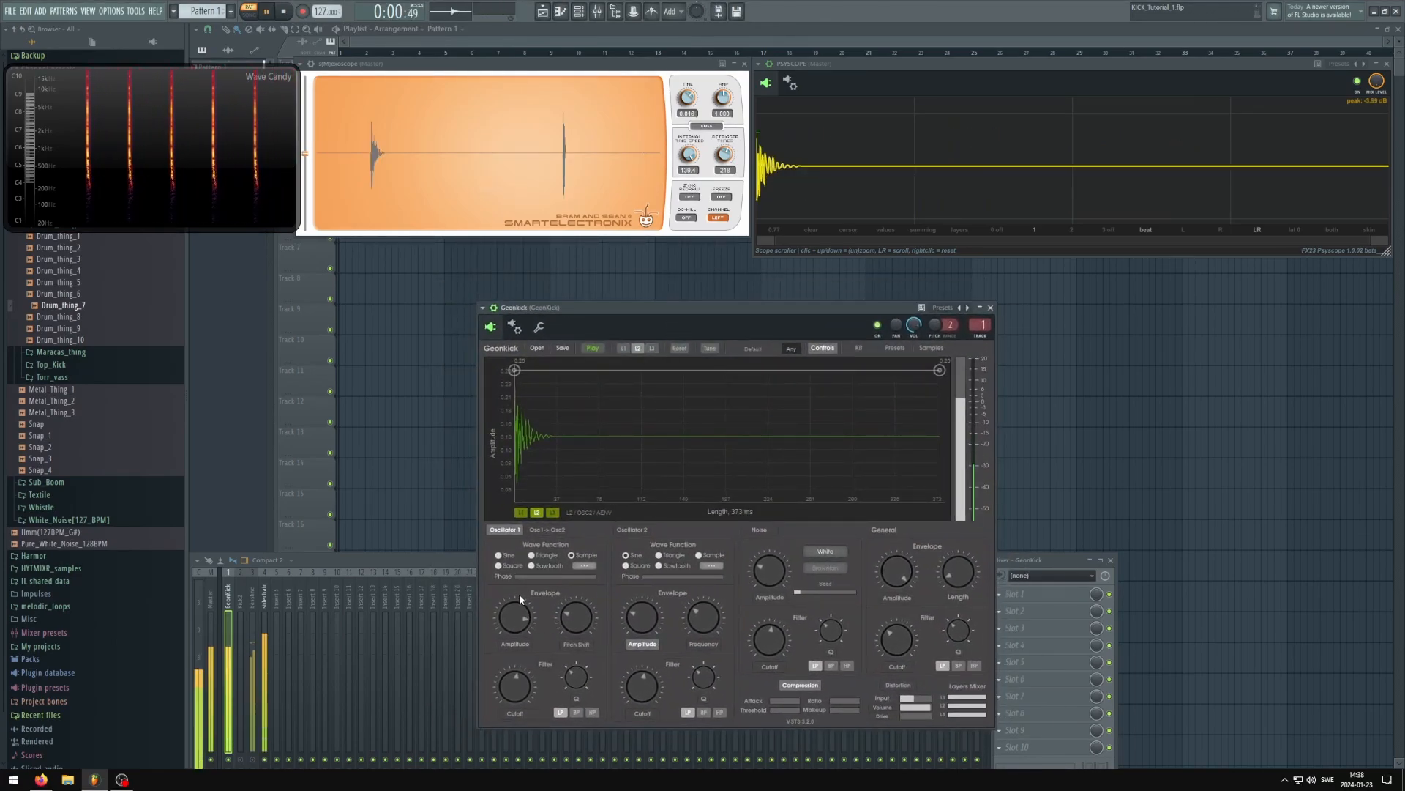
{"action": "left_click", "coordinate": [515, 644]}
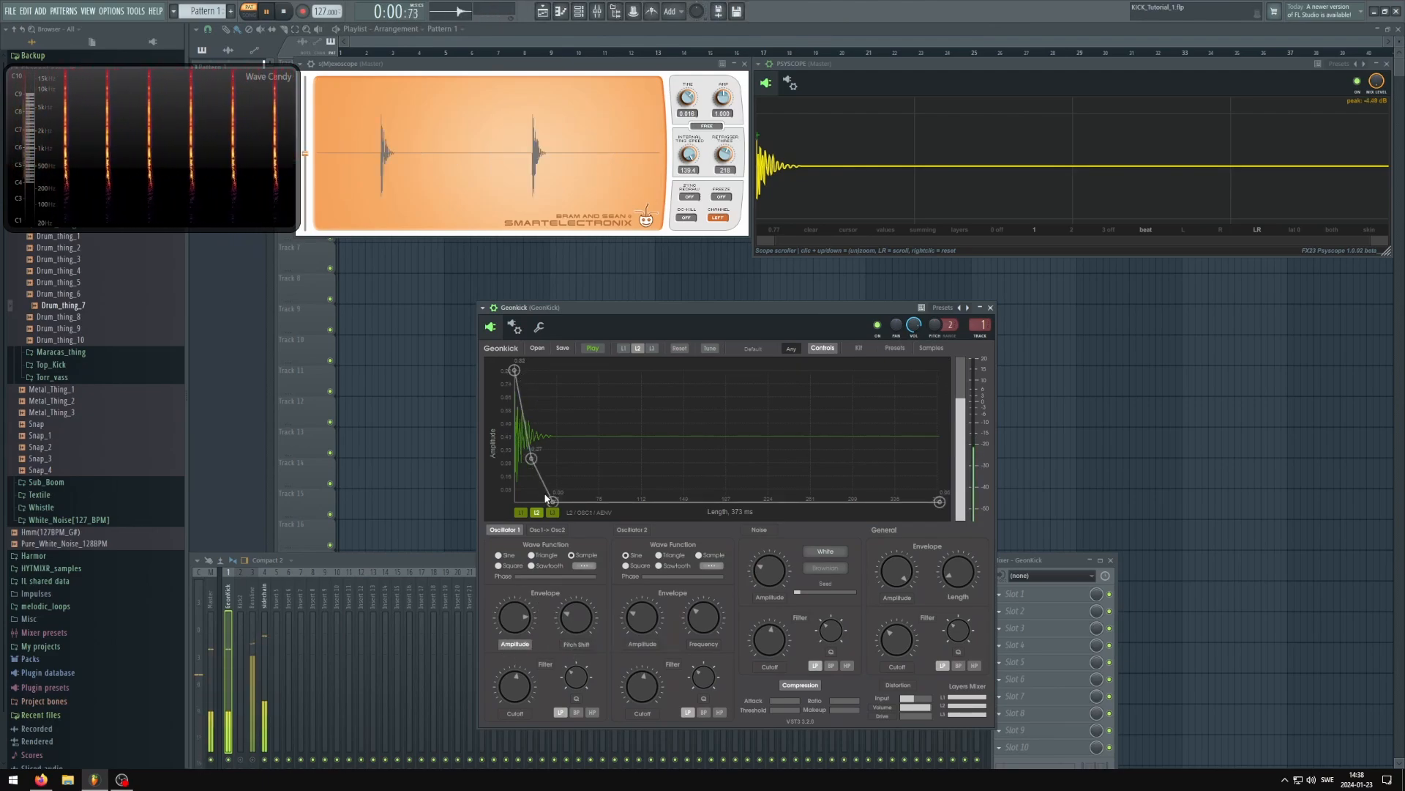
Stop playback, return to layer 1 with only that layer enabled, and show oscillator 2's amplitude envelope
{"action": "left_click", "coordinate": [520, 512]}
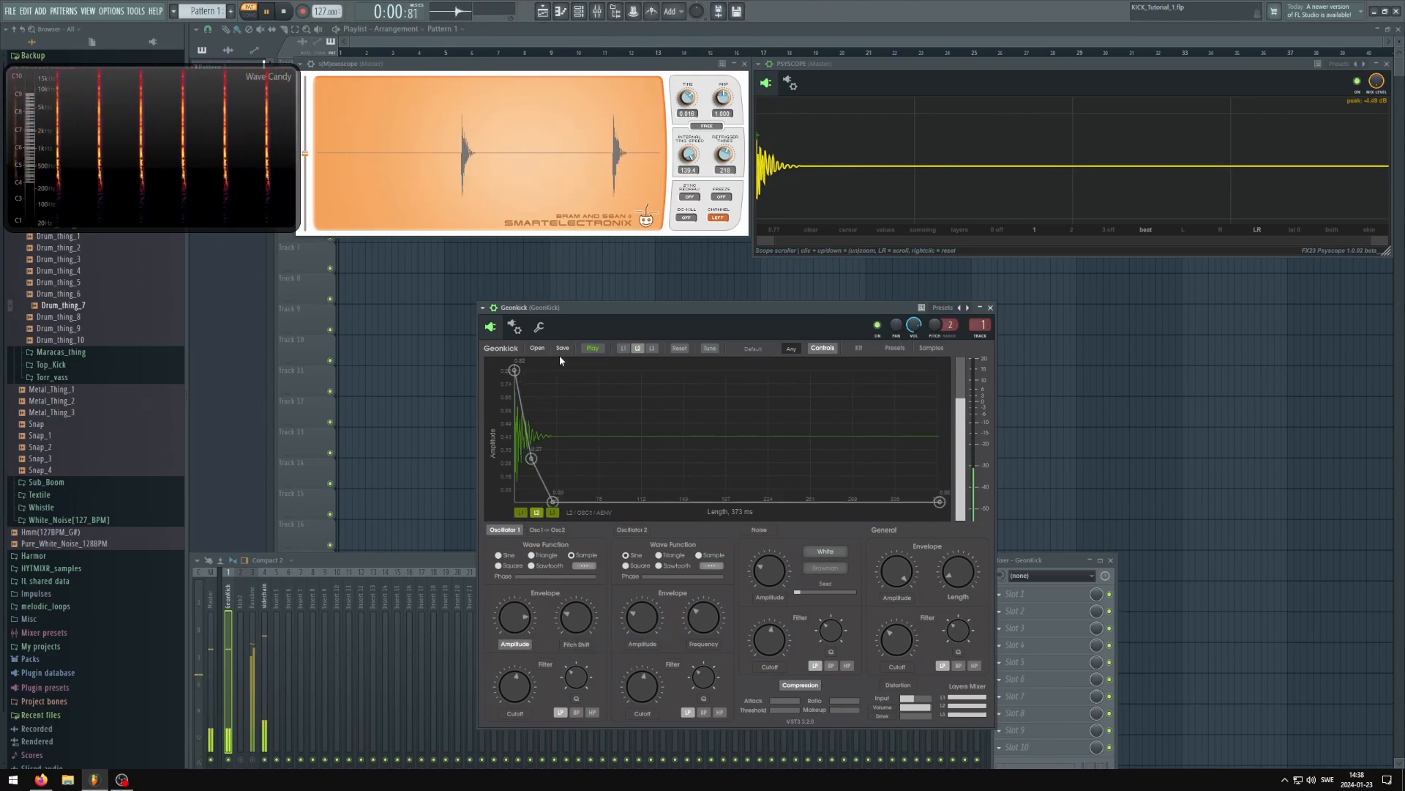
{"action": "key", "text": "space"}
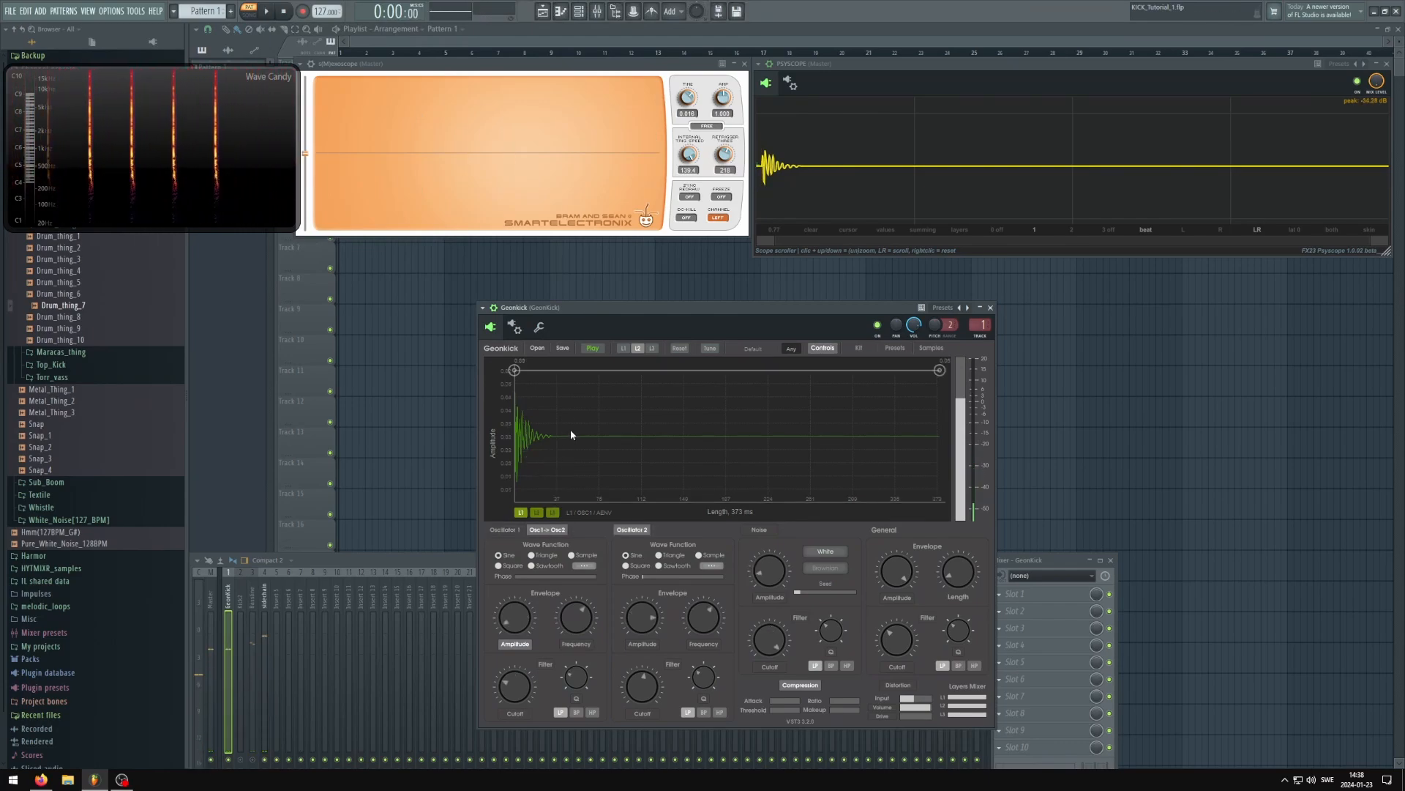
{"action": "left_click", "coordinate": [625, 349]}
{"action": "left_click", "coordinate": [639, 348]}
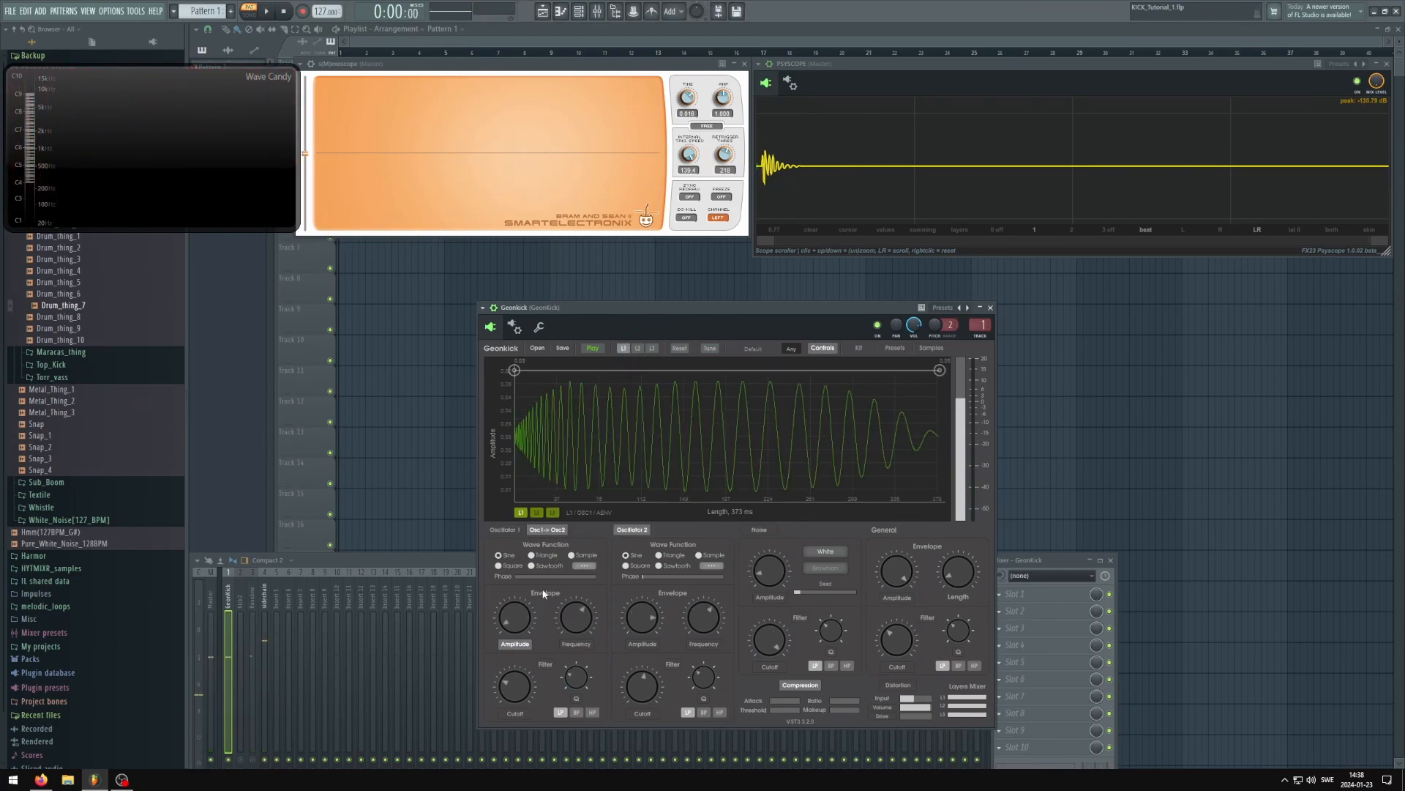
{"action": "left_click", "coordinate": [633, 644]}
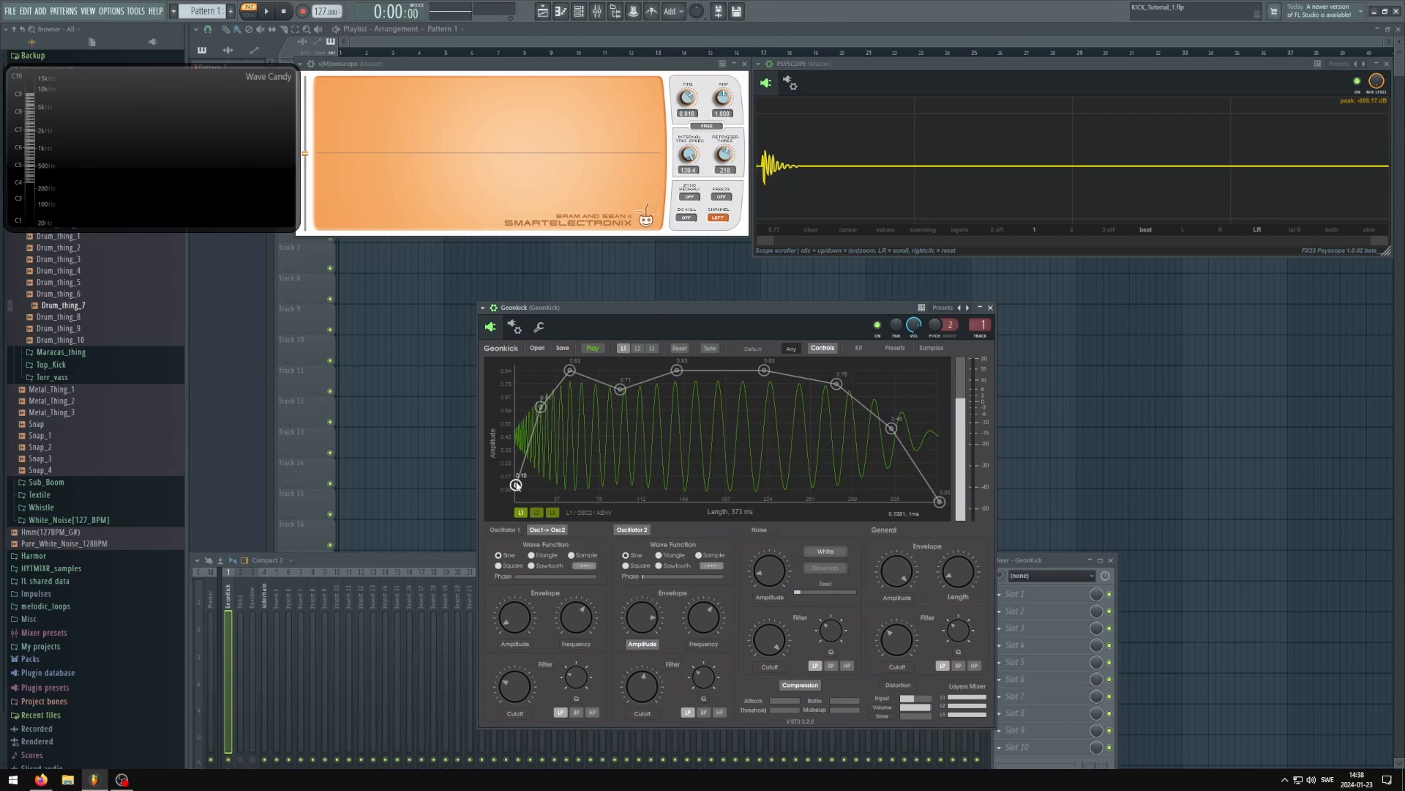
Raise the start of oscillator 2's amplitude envelope to about 0.83 for a full-level attack and play the kick
{"action": "left_click_drag", "start_coordinate": [516, 484], "coordinate": [515, 370]}
{"action": "left_click_drag", "start_coordinate": [611, 310], "coordinate": [662, 304]}
{"action": "key", "text": "space"}
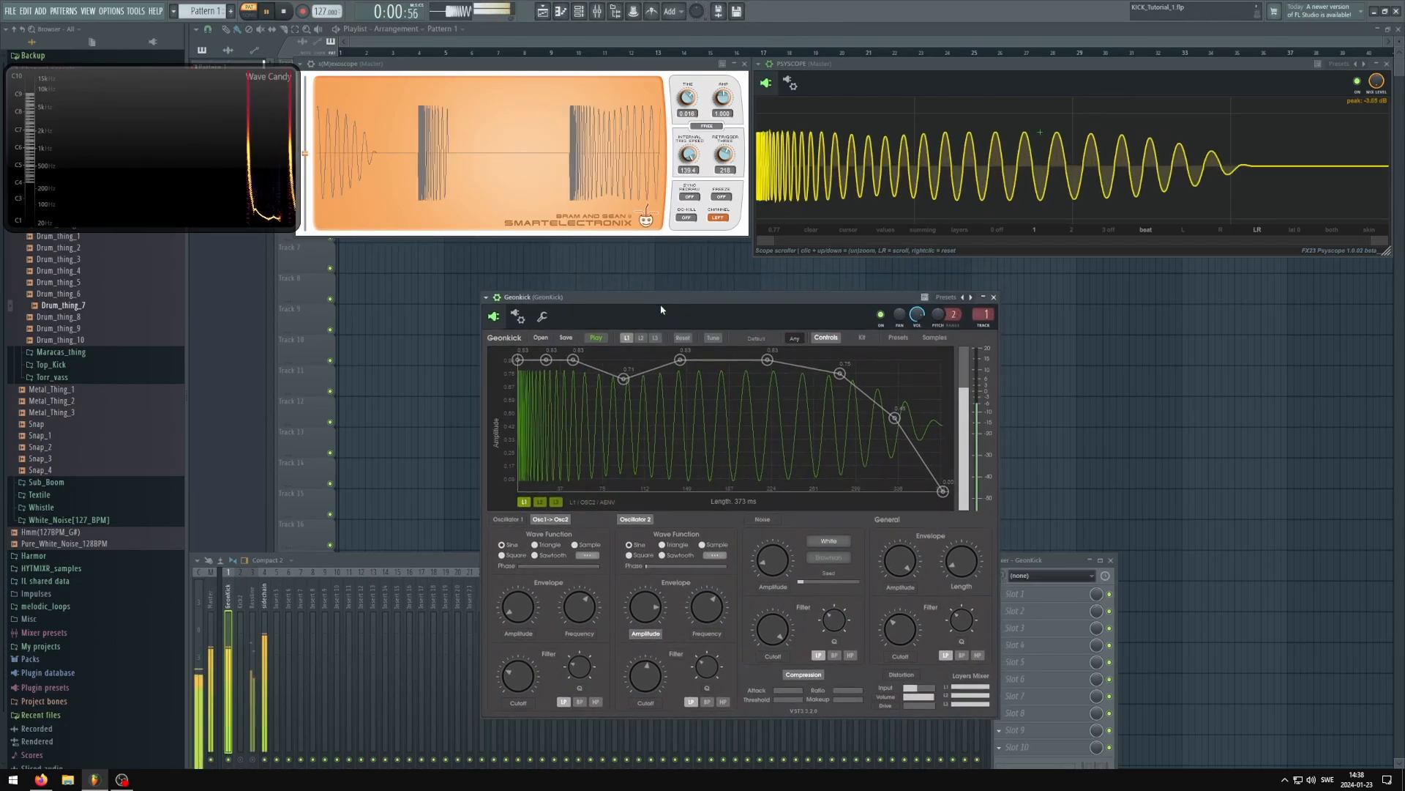
Lower the start of layer 1's oscillator 2 amplitude envelope to zero for a short fade-in, and stop playback
{"action": "left_click_drag", "start_coordinate": [517, 360], "coordinate": [541, 406]}
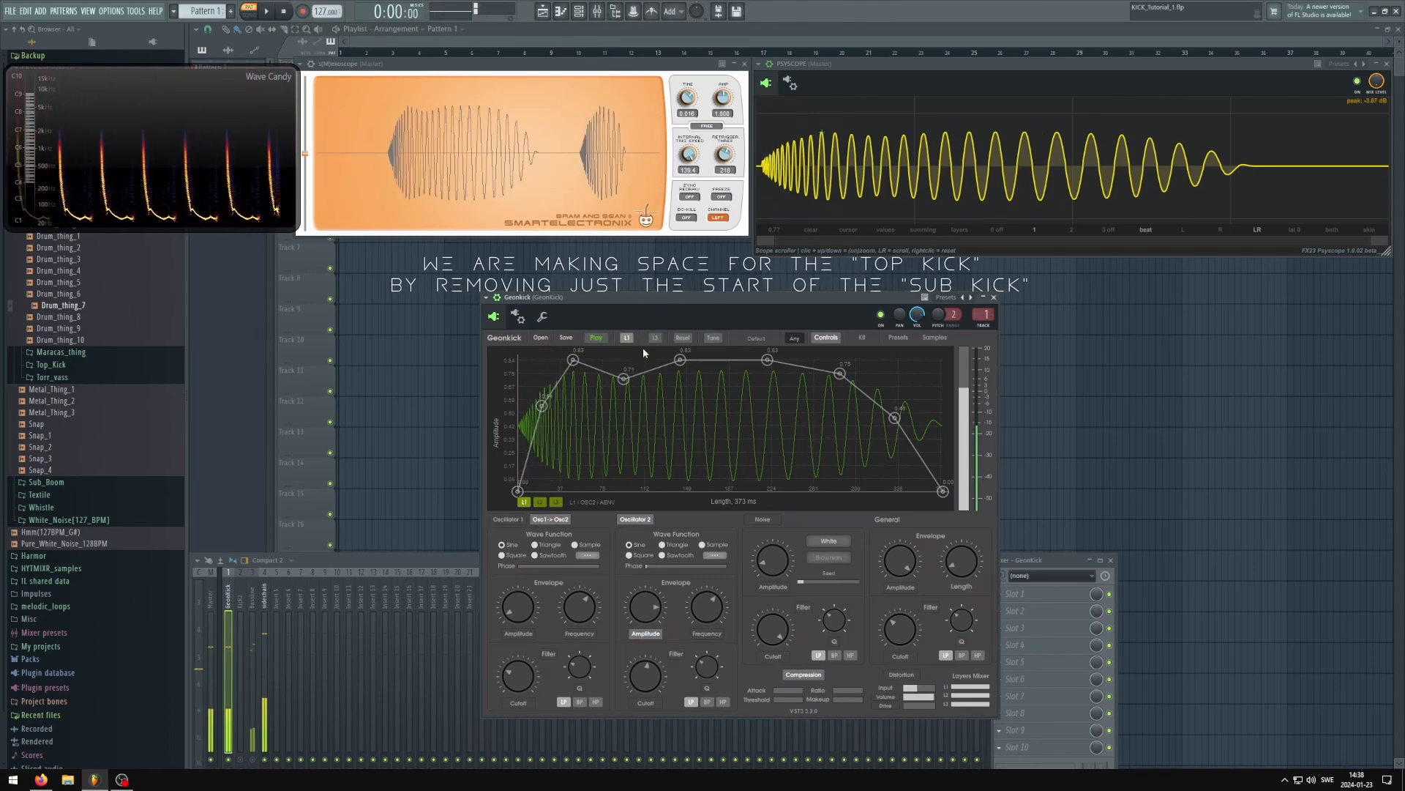
{"action": "key", "text": "space"}
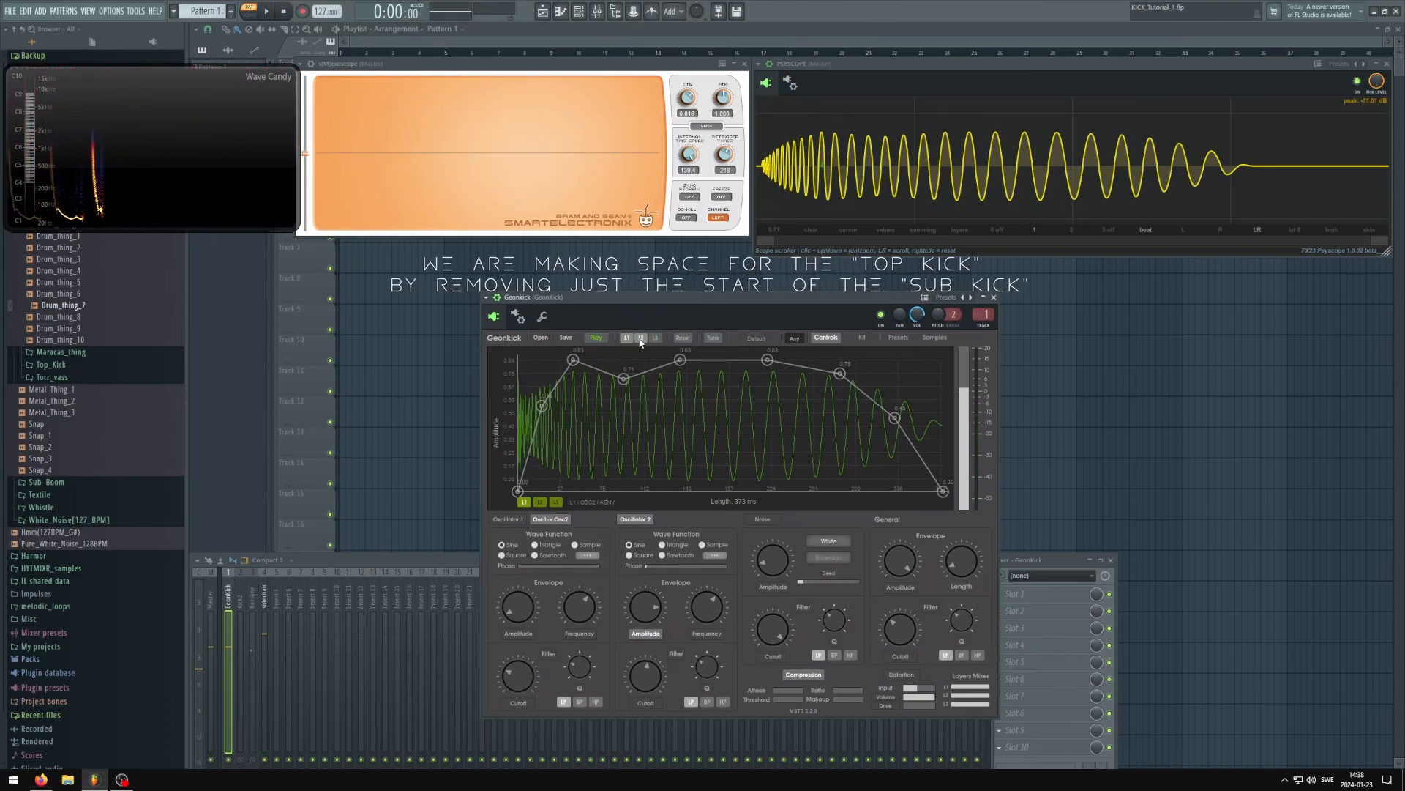
Play the kick with layer 2 enabled alongside layer 1, and show the amplitude envelope of layer 2's oscillator 1
{"action": "left_click", "coordinate": [539, 501]}
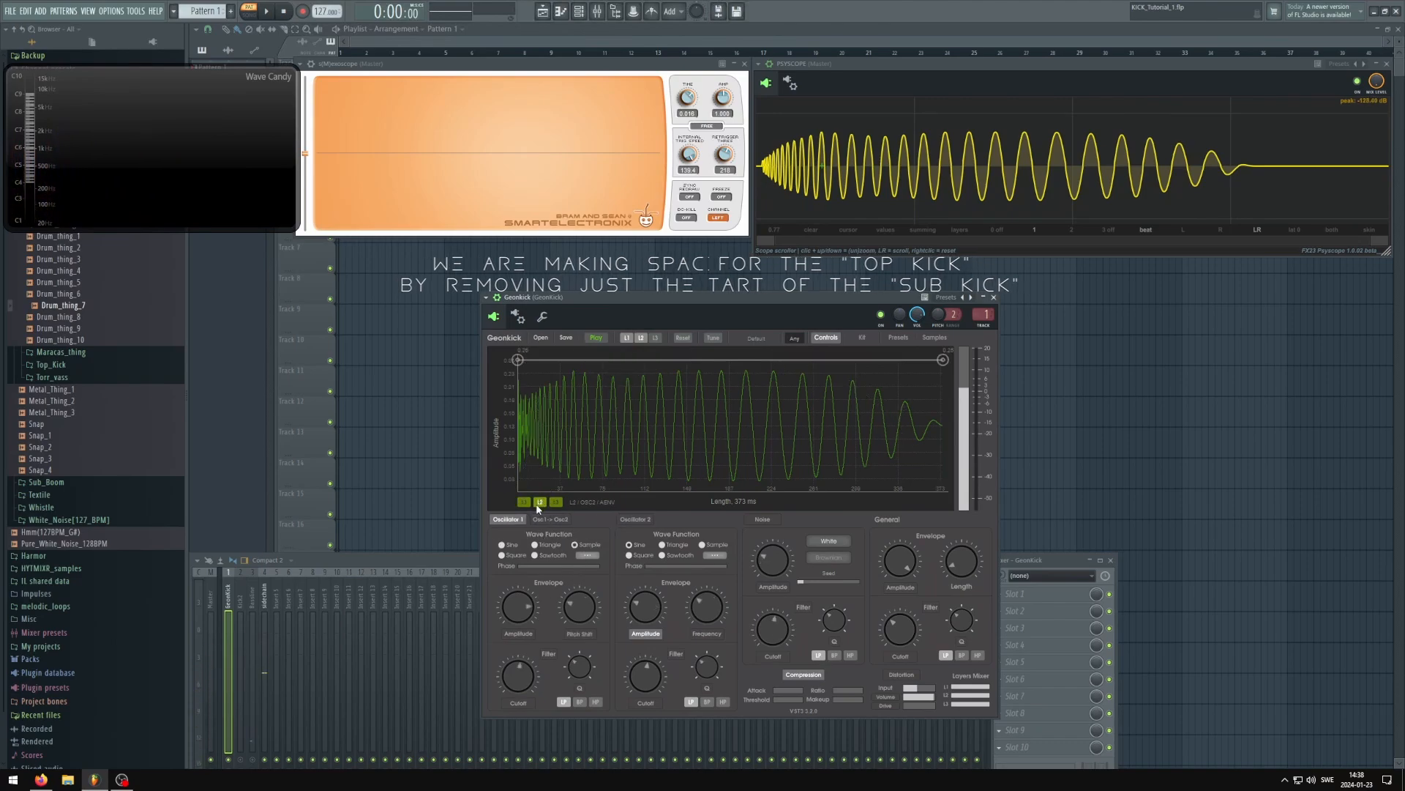
{"action": "left_click_drag", "start_coordinate": [641, 301], "coordinate": [592, 288]}
{"action": "key", "text": "space"}
{"action": "left_click", "coordinate": [515, 627]}
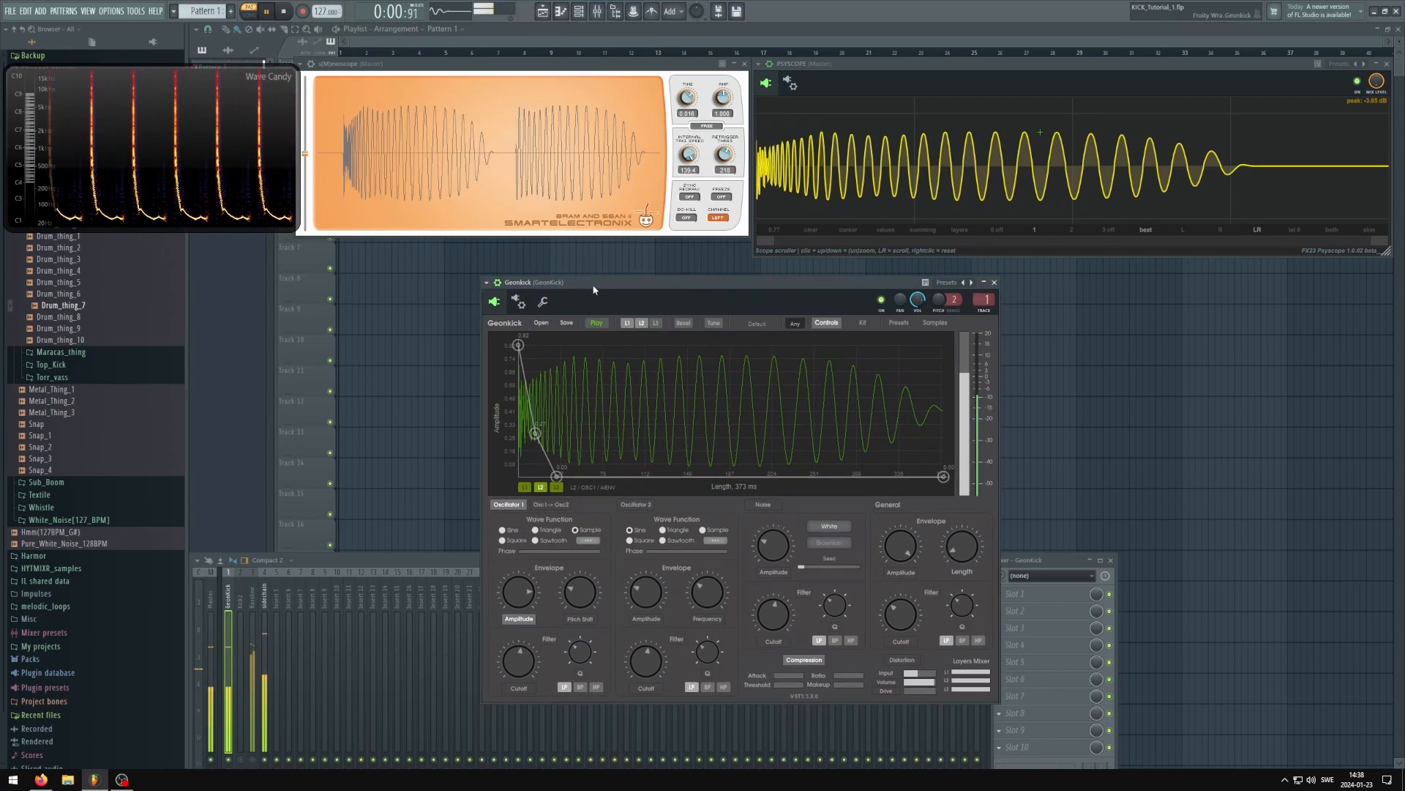
Stretch layer 2's oscillator 1 amplitude envelope into a longer, louder decay and play the kick
{"action": "key", "text": "space"}
{"action": "left_click_drag", "start_coordinate": [558, 478], "coordinate": [563, 479]}
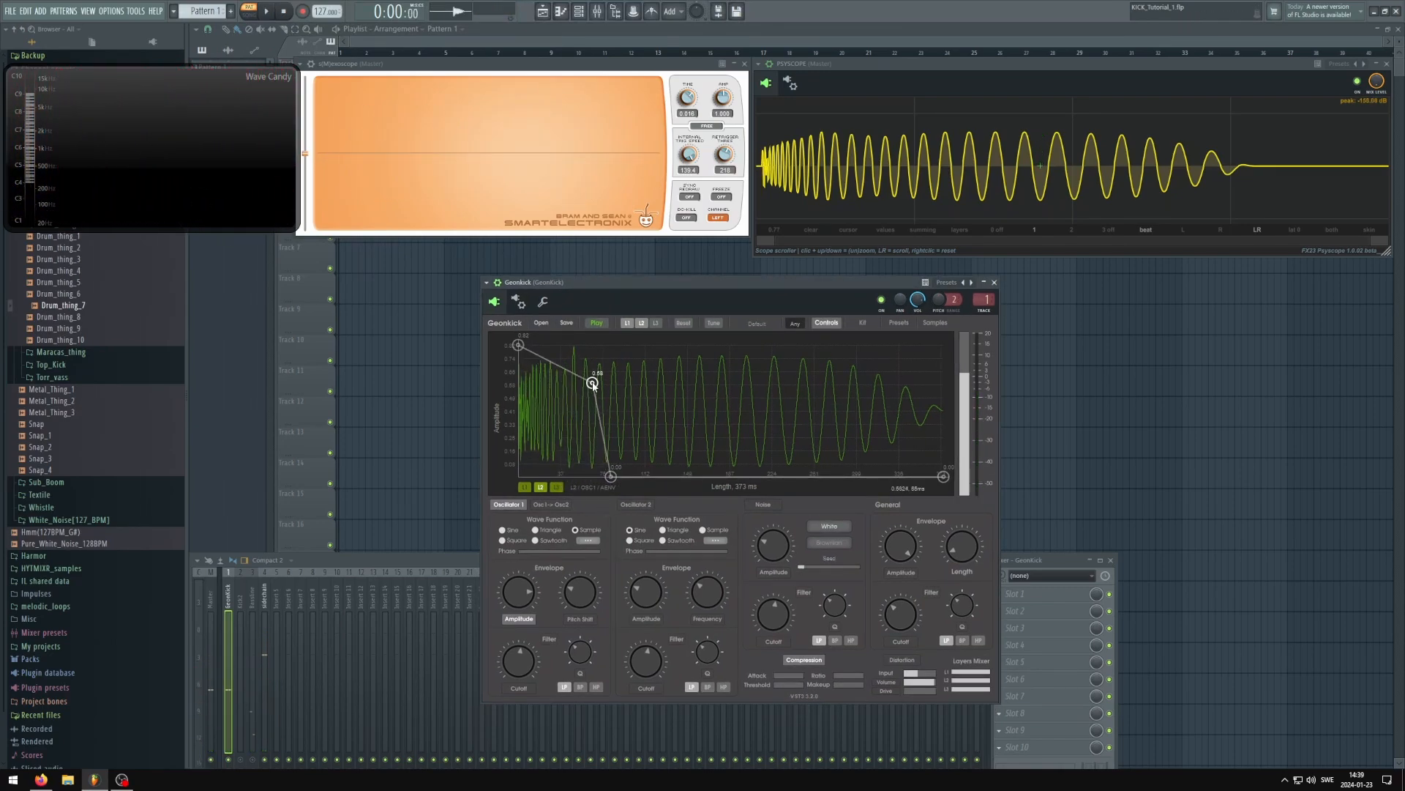
{"action": "left_click_drag", "start_coordinate": [619, 288], "coordinate": [669, 287]}
{"action": "key", "text": "space"}
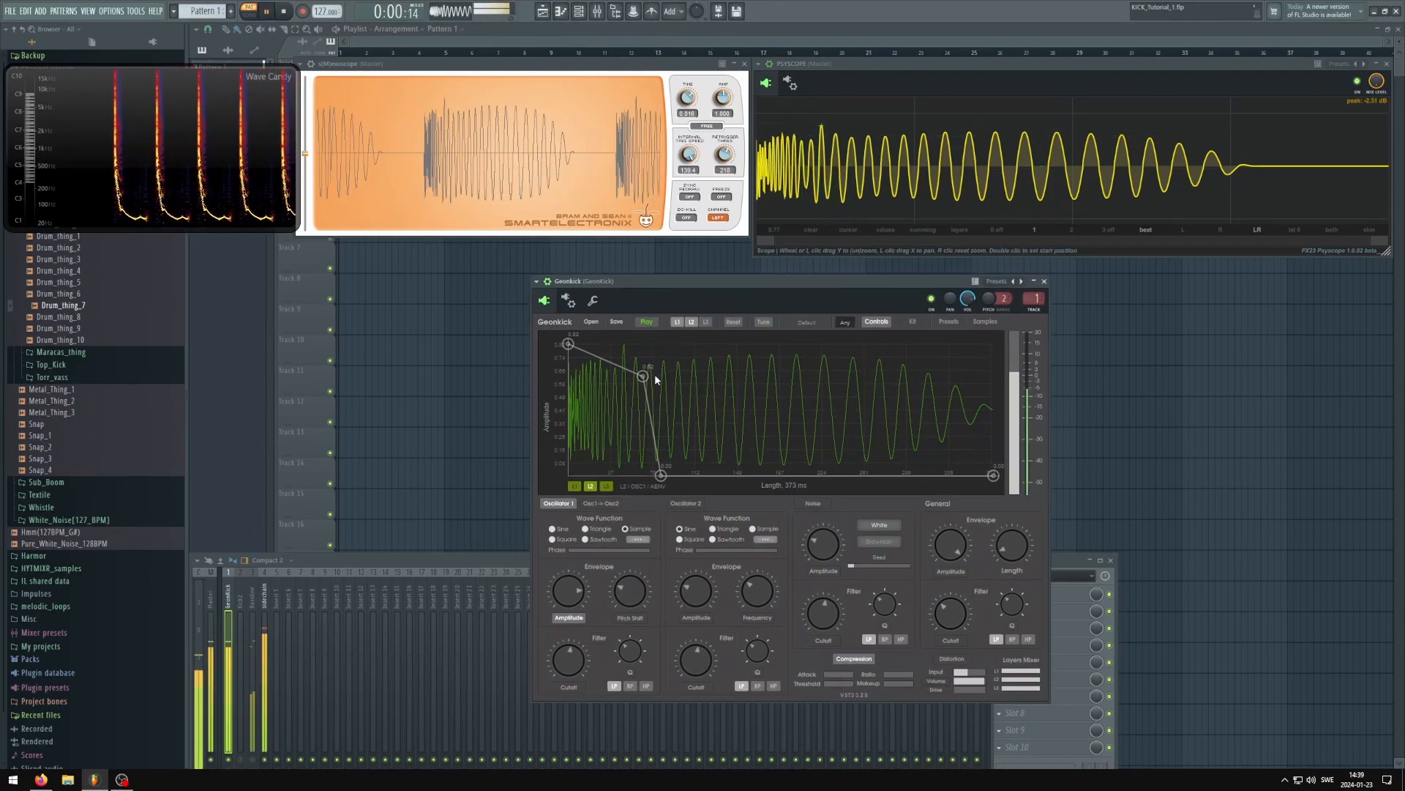
Pull layer 2's oscillator 1 amplitude envelope down into a short, steep decay, stop playback and bring its zero point earlier
{"action": "left_click_drag", "start_coordinate": [643, 376], "coordinate": [654, 475]}
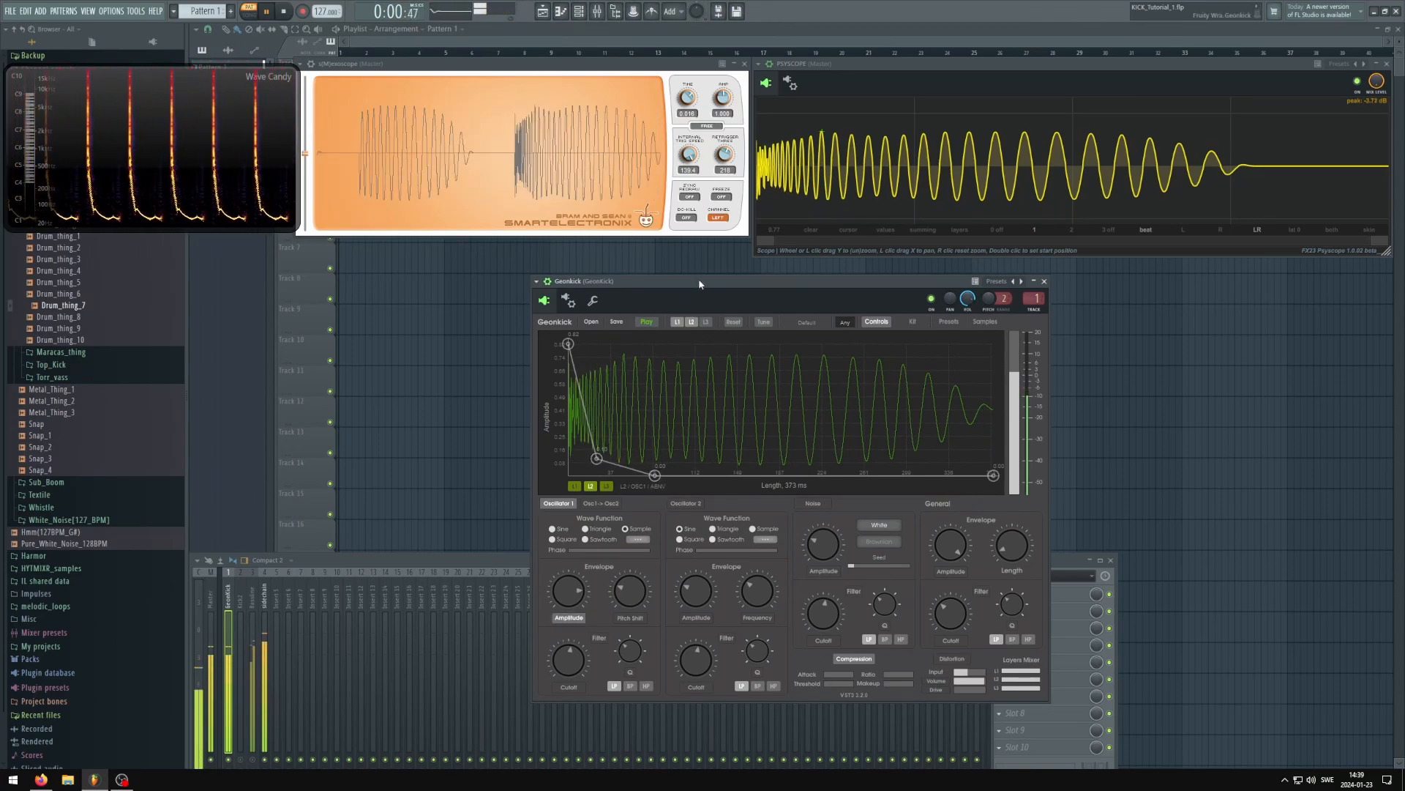
{"action": "left_click_drag", "start_coordinate": [698, 279], "coordinate": [692, 281]}
{"action": "key", "text": "space"}
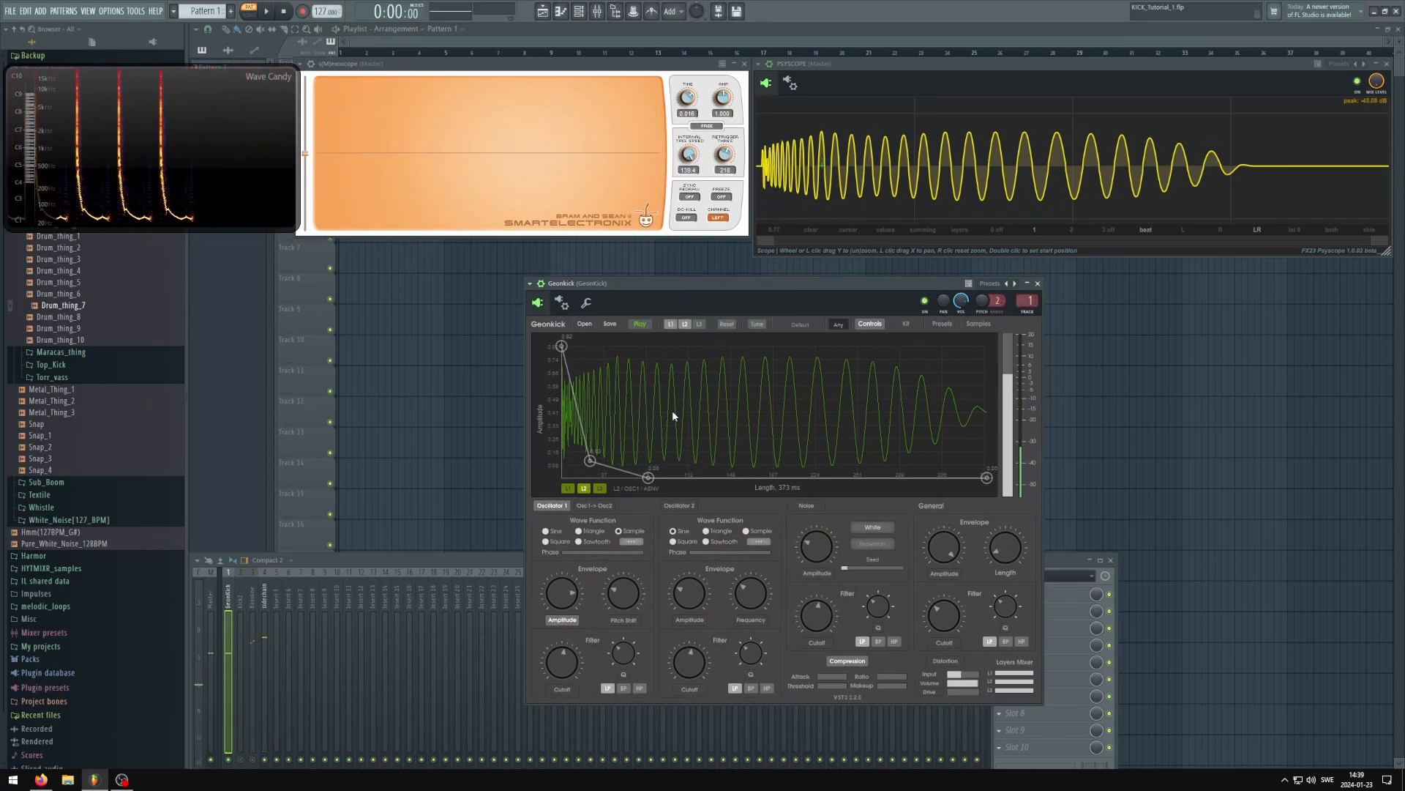
{"action": "left_click_drag", "start_coordinate": [648, 477], "coordinate": [617, 493]}
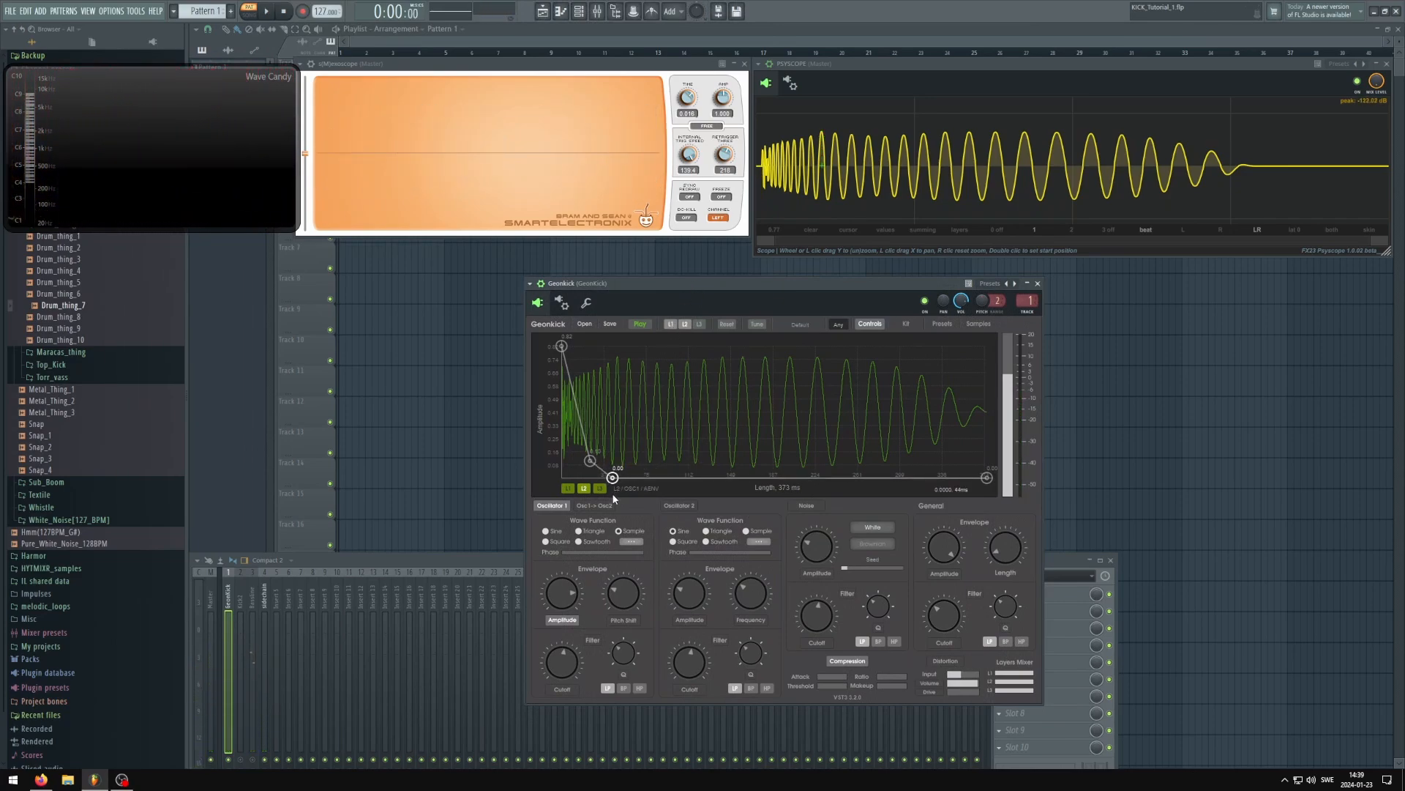
Show the pitch shift envelope of layer 2's oscillator 1 and isolate layer 2 by disabling layer 1
{"action": "left_click", "coordinate": [631, 623]}
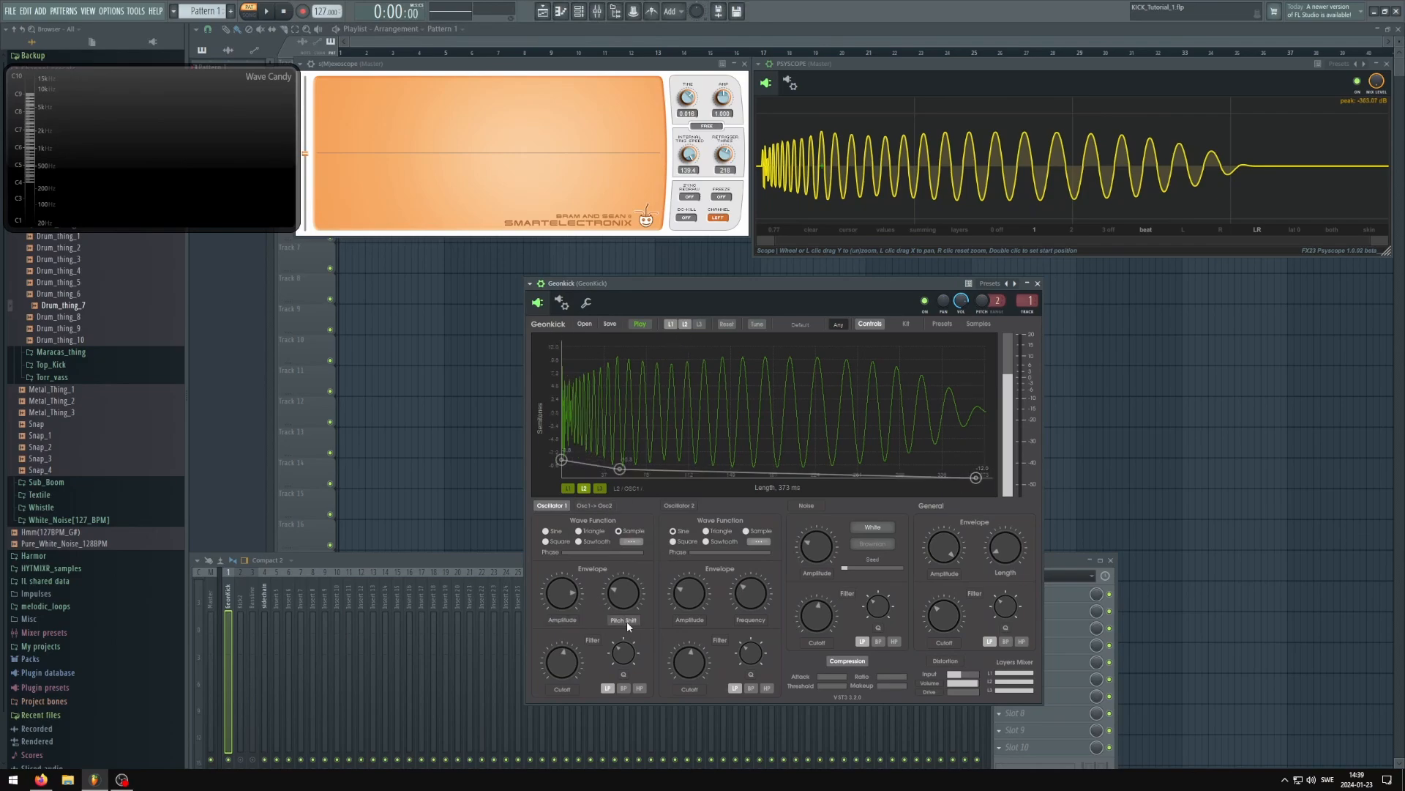
{"action": "left_click_drag", "start_coordinate": [673, 286], "coordinate": [663, 286]}
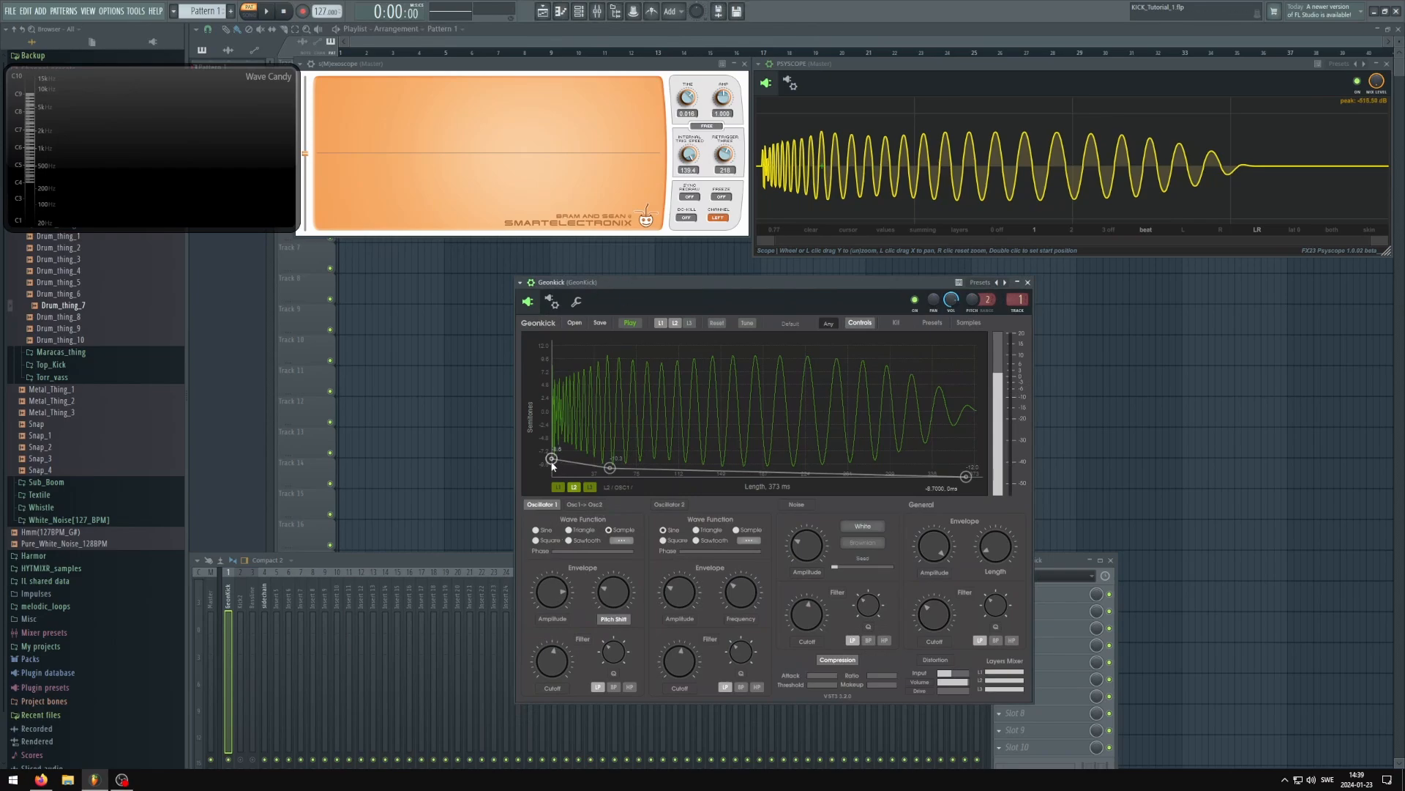
{"action": "left_click", "coordinate": [658, 326]}
{"action": "left_click_drag", "start_coordinate": [652, 284], "coordinate": [651, 284]}
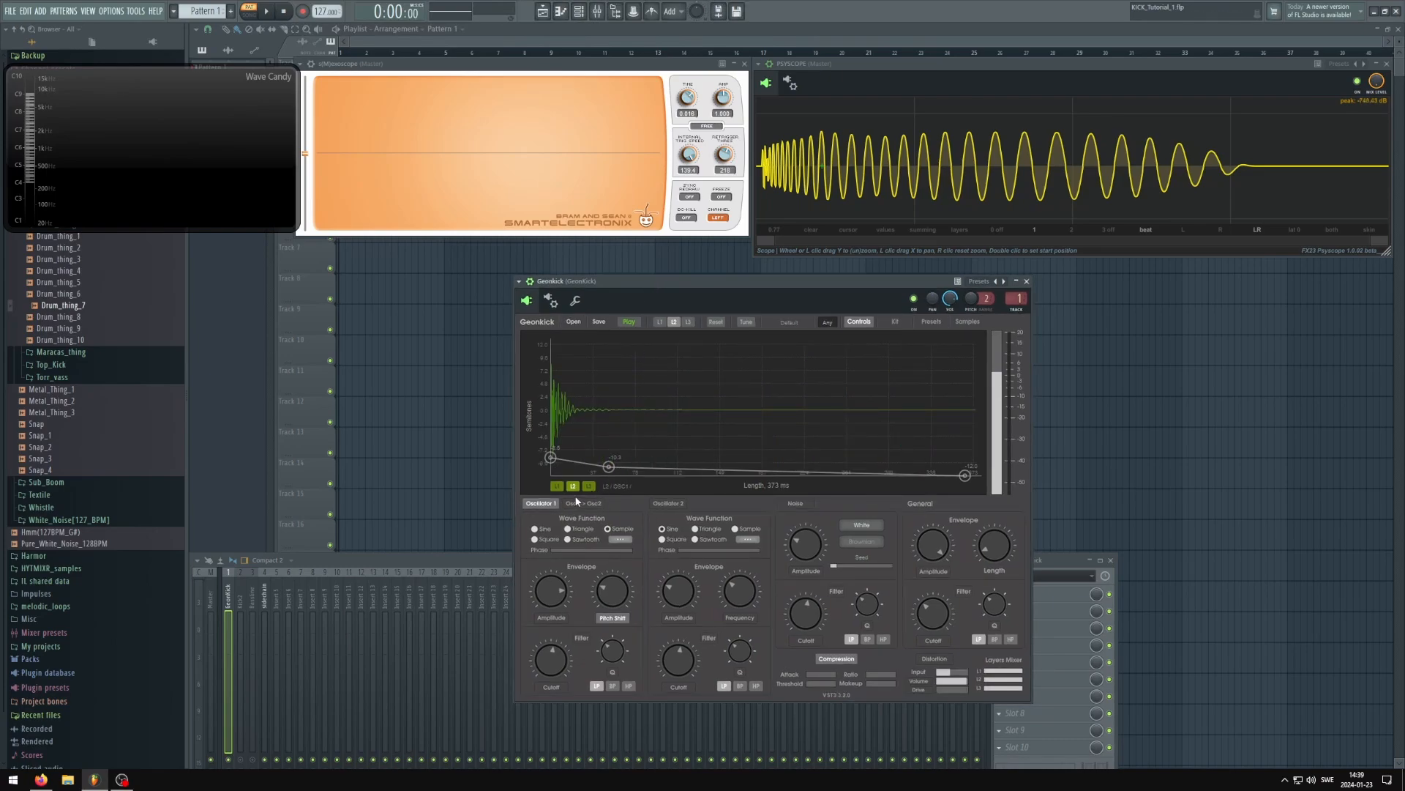
Play the isolated click, raise its pitch shift envelope's start to about 6.2 semitones and move the second point earlier
{"action": "key", "text": "space"}
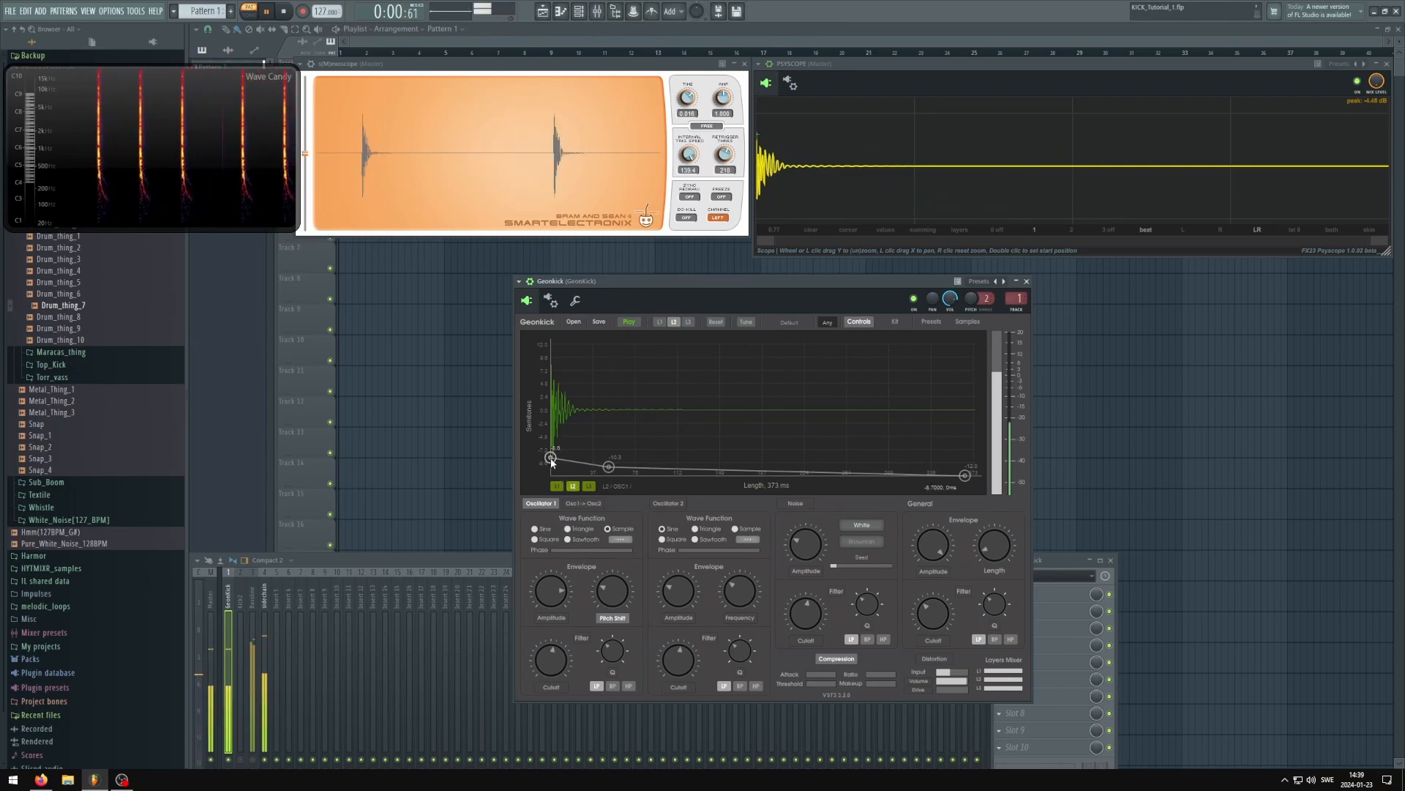
{"action": "left_click_drag", "start_coordinate": [551, 459], "coordinate": [551, 376]}
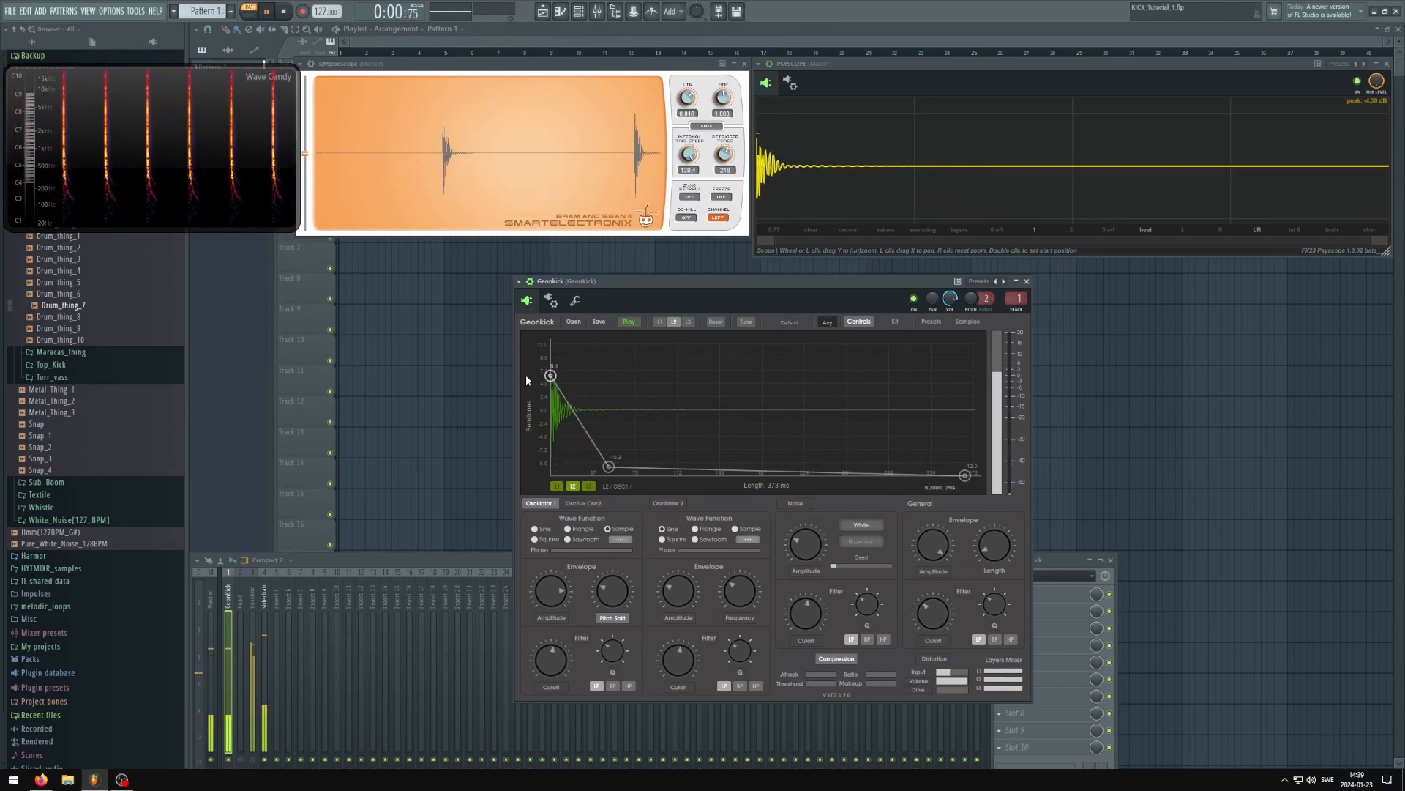
{"action": "left_click_drag", "start_coordinate": [609, 467], "coordinate": [578, 461]}
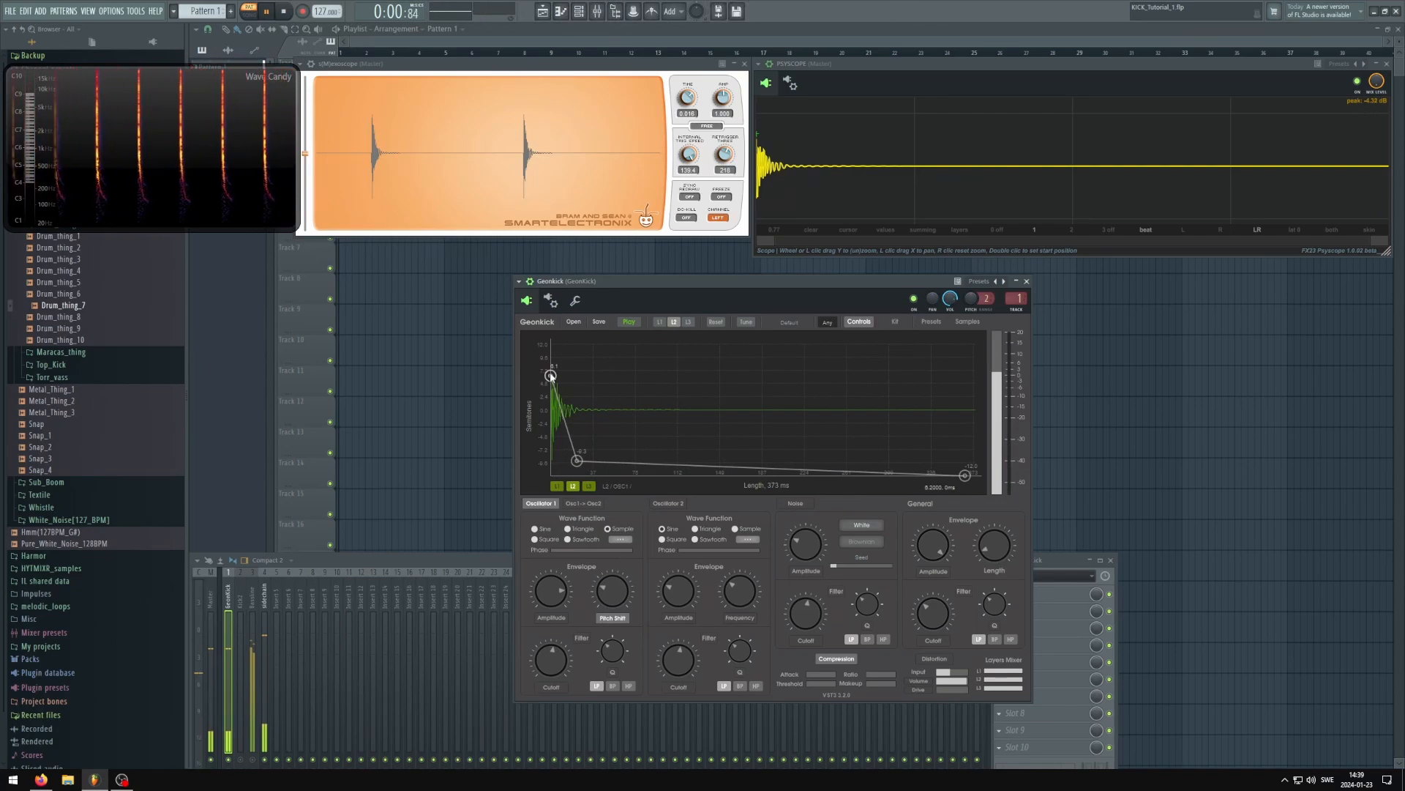
Lower the start of the click's pitch shift envelope to about -8.7 semitones and stop playback
{"action": "left_click_drag", "start_coordinate": [550, 375], "coordinate": [524, 461]}
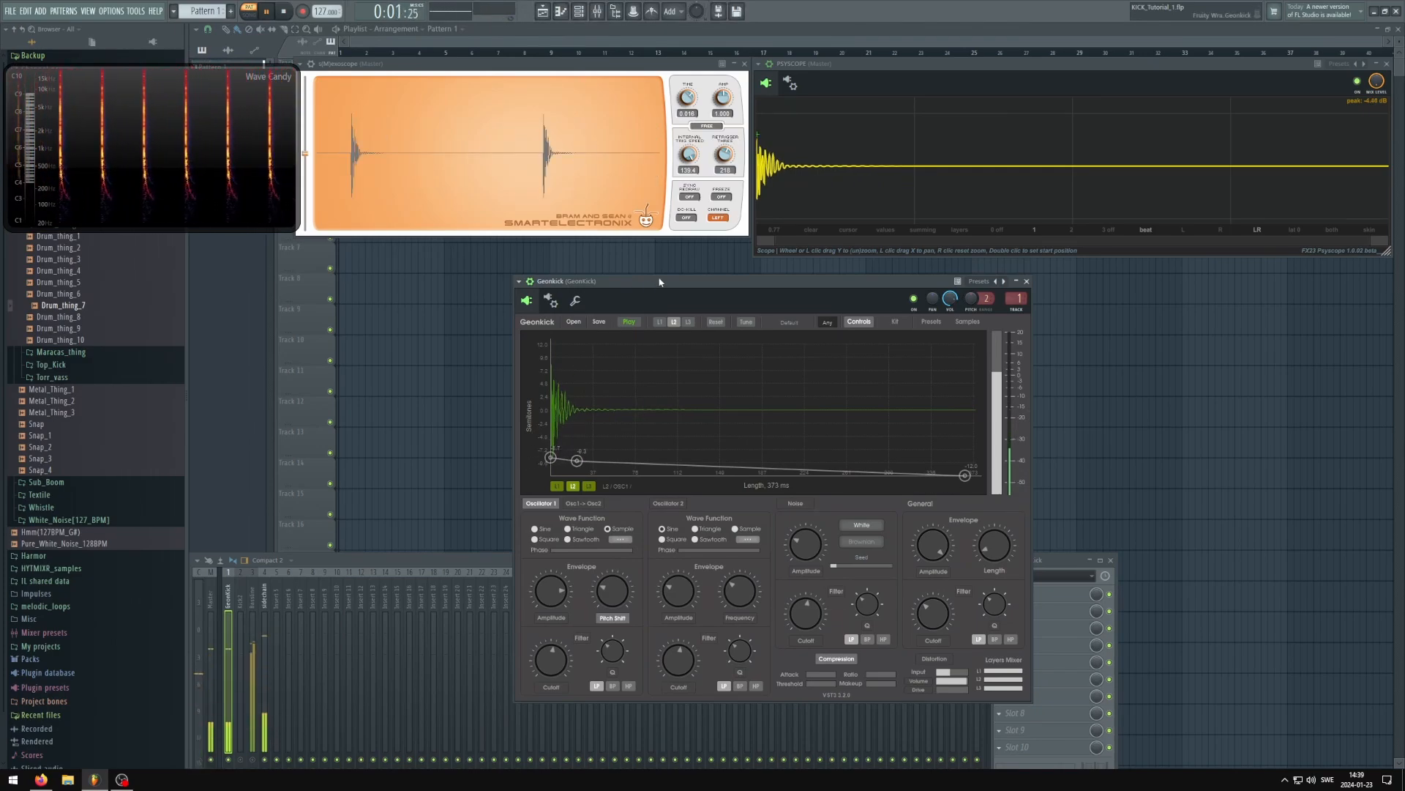
{"action": "left_click_drag", "start_coordinate": [660, 281], "coordinate": [653, 287]}
{"action": "key", "text": "space"}
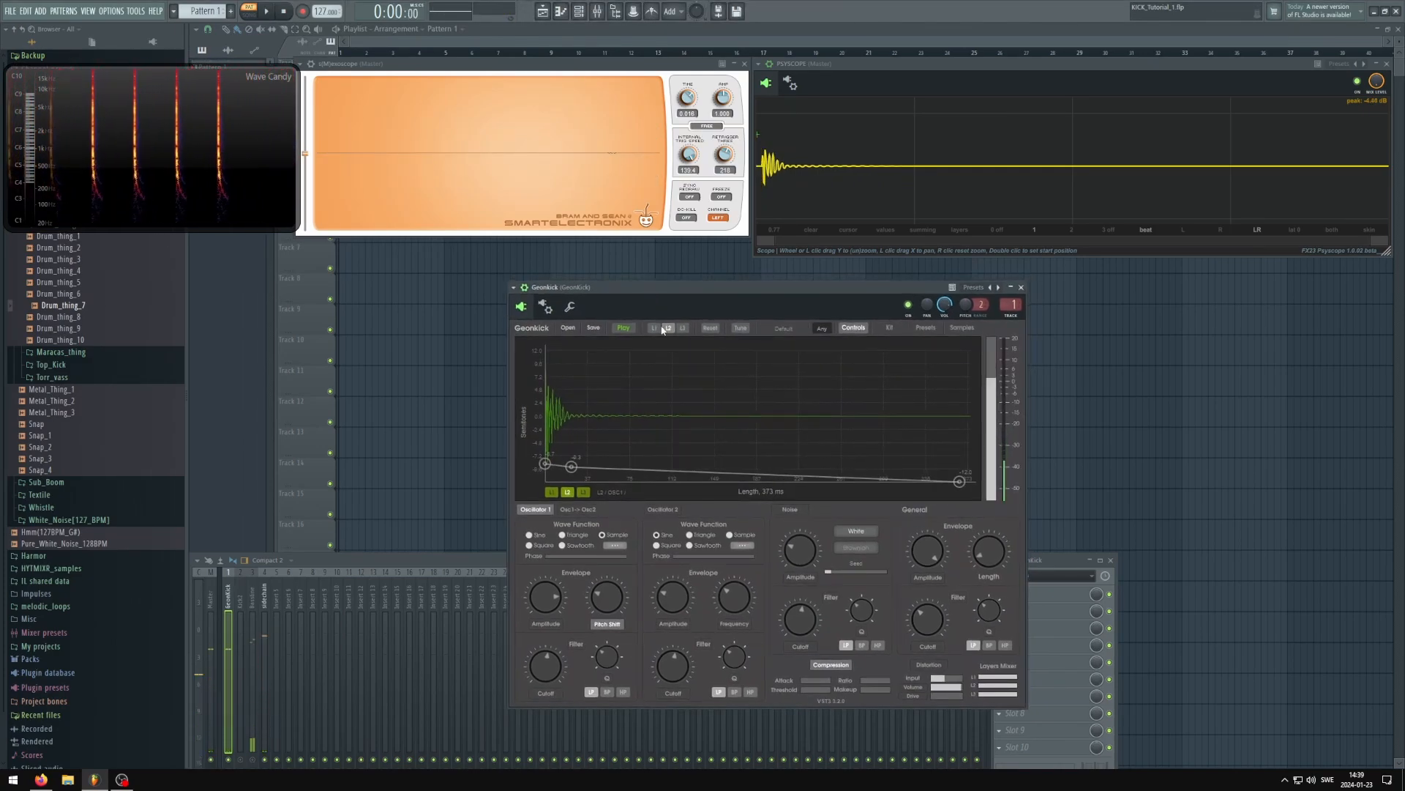
Enable layer 1 again, return to layer 2's pitch shift envelope and play both layers together
{"action": "left_click", "coordinate": [552, 494]}
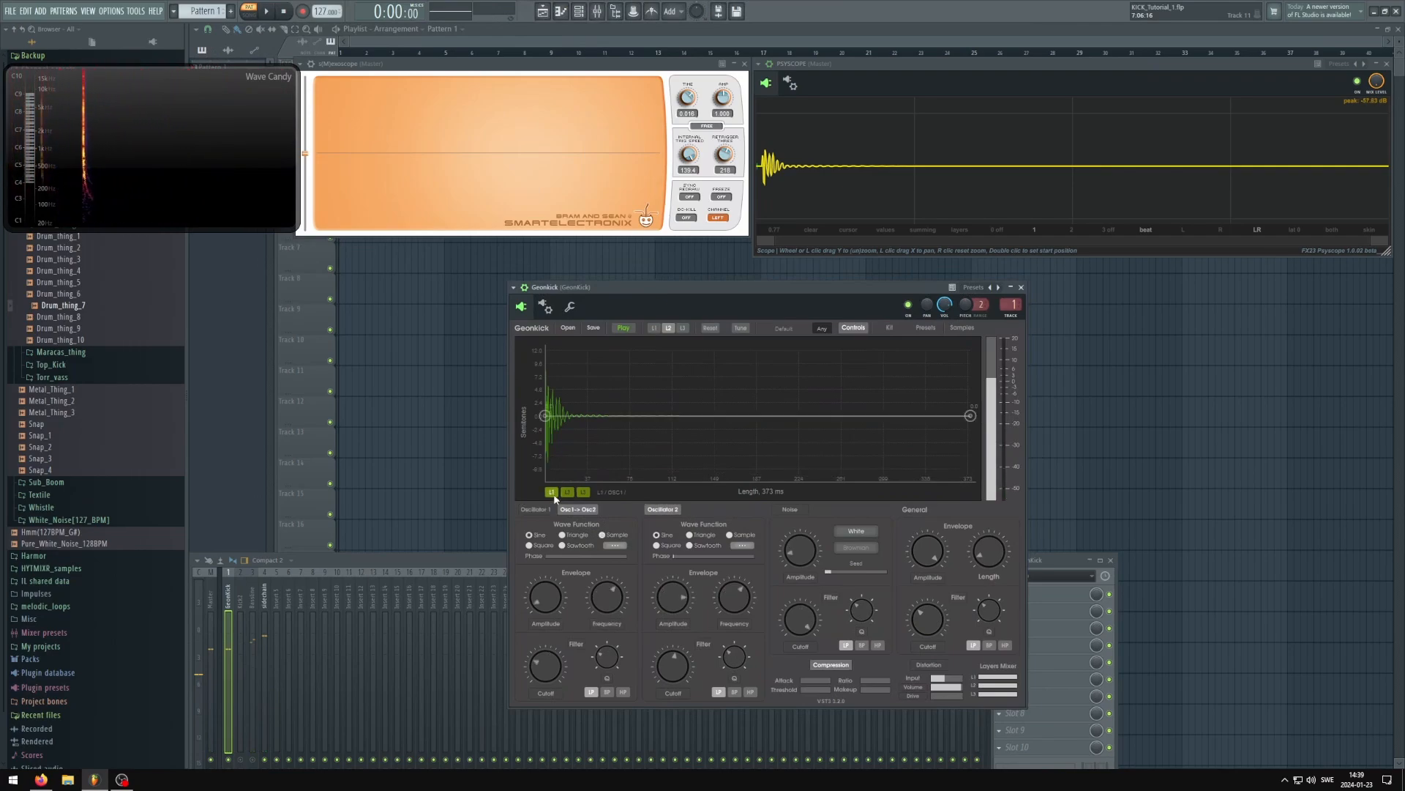
{"action": "left_click", "coordinate": [655, 328]}
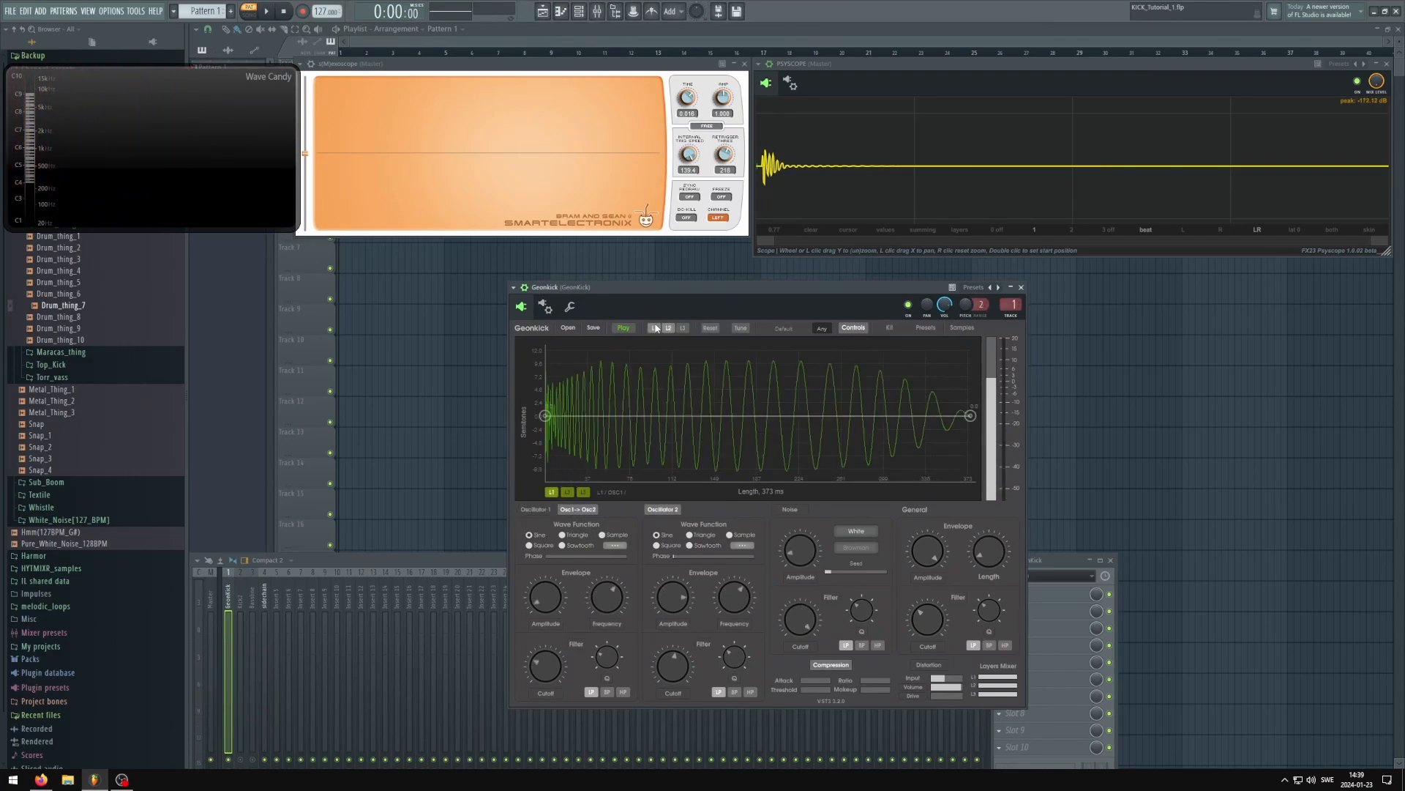
{"action": "left_click", "coordinate": [569, 493]}
{"action": "left_click_drag", "start_coordinate": [664, 287], "coordinate": [659, 288]}
{"action": "key", "text": "space"}
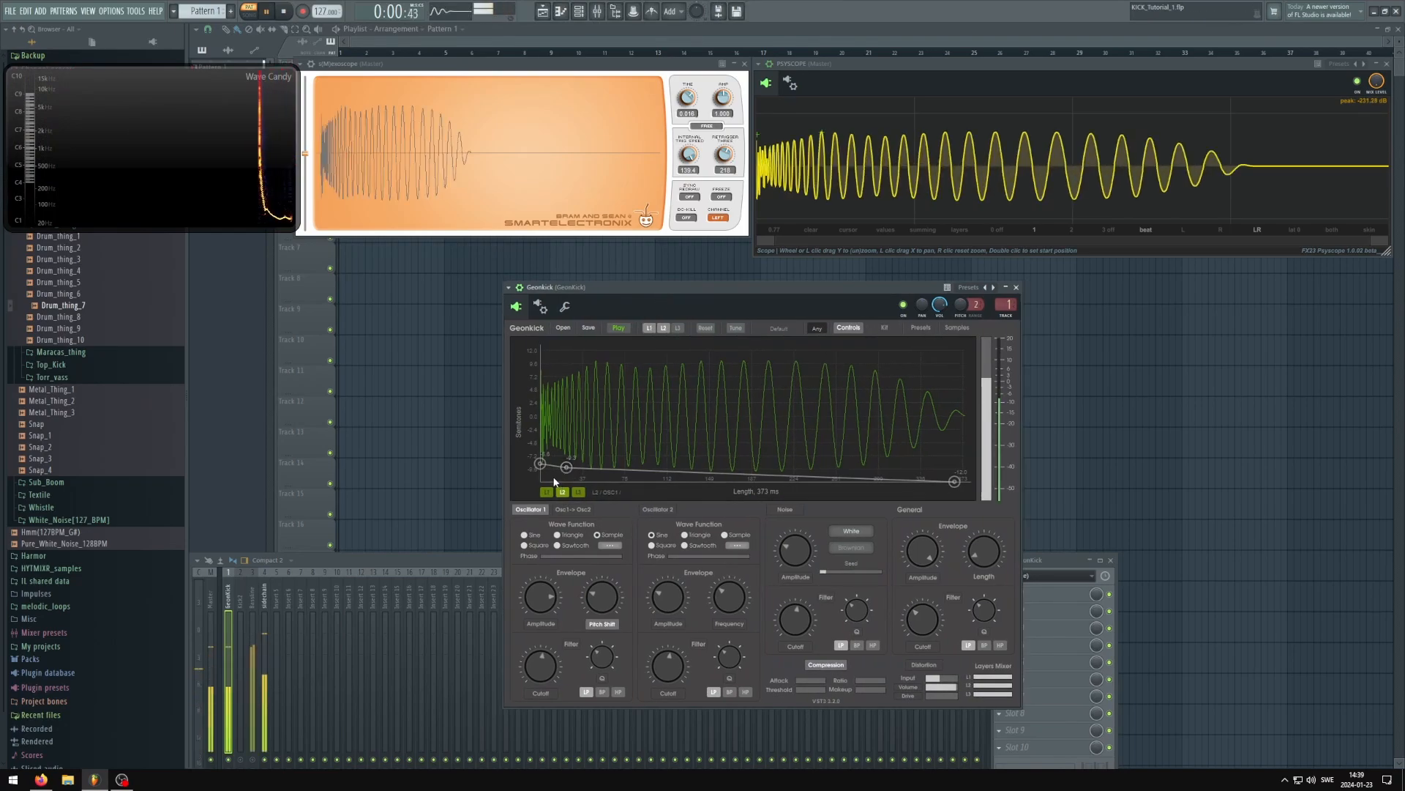
Raise the start of layer 2's pitch shift envelope steeply, pull its second point to 21 ms and stop playback
{"action": "left_click_drag", "start_coordinate": [540, 466], "coordinate": [482, 362]}
{"action": "left_click_drag", "start_coordinate": [568, 467], "coordinate": [562, 468]}
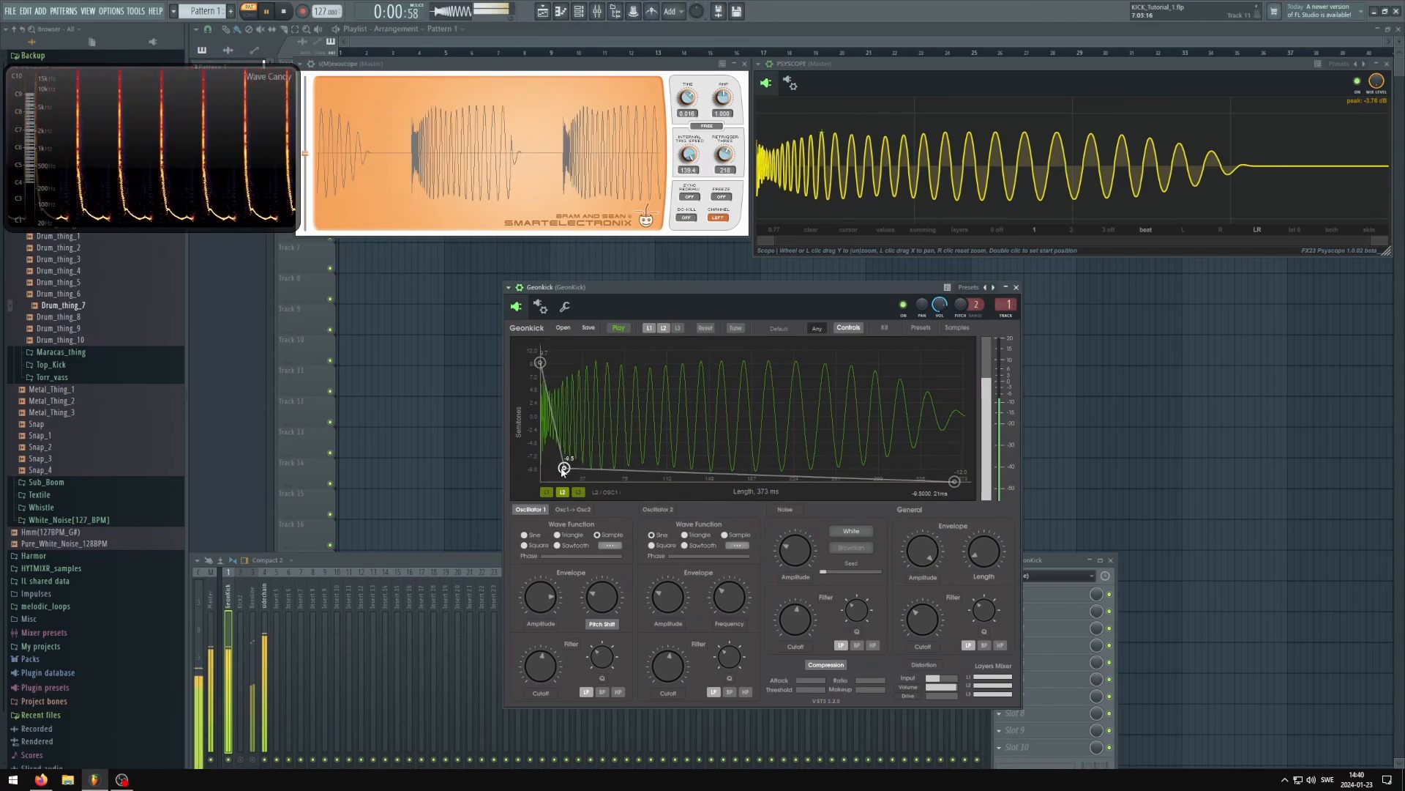
{"action": "left_click_drag", "start_coordinate": [608, 292], "coordinate": [593, 295]}
{"action": "key", "text": "space"}
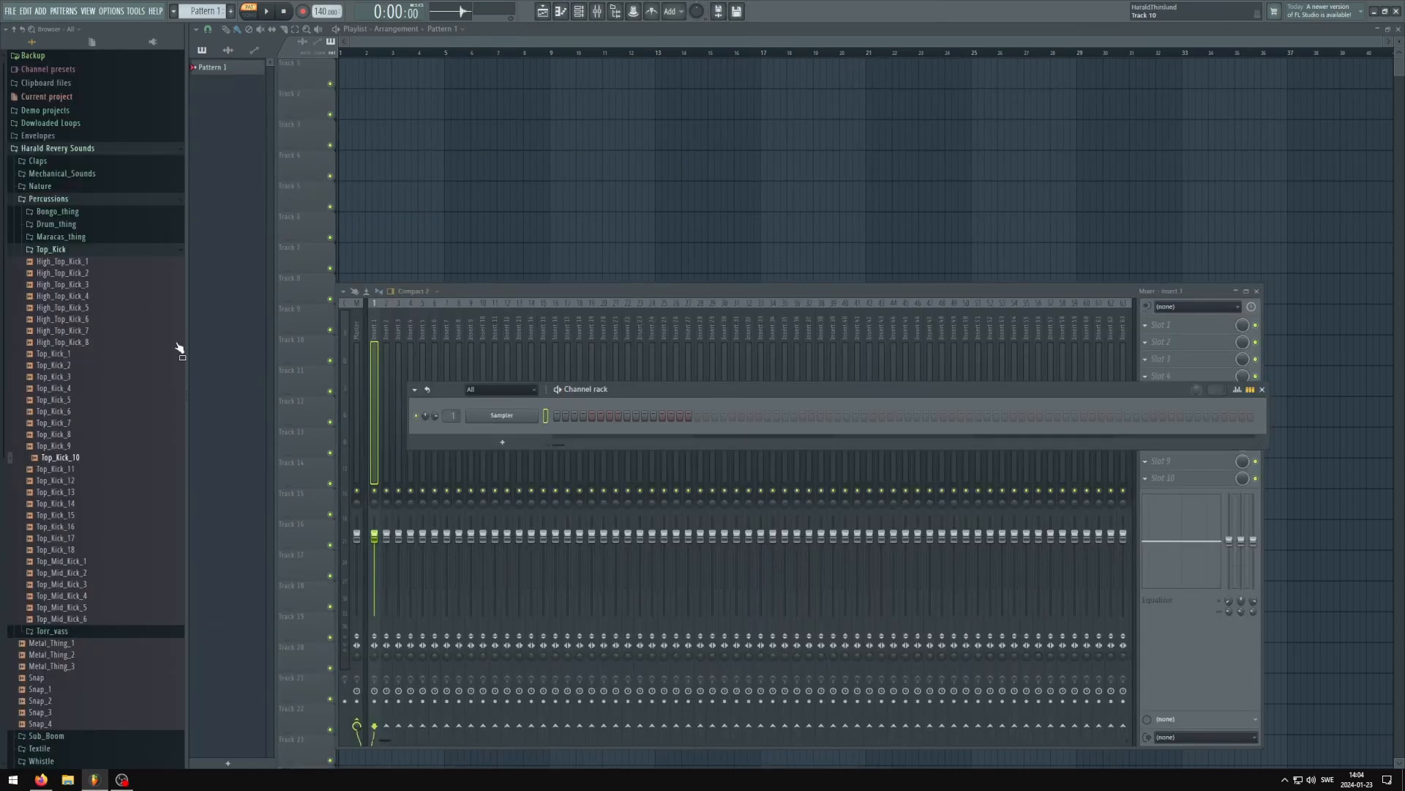
Audition samples in the Drum_thing folder and place Drum_thing_8 at the start of playlist track 4 as an audio track
{"action": "left_click", "coordinate": [51, 250]}
{"action": "left_click", "coordinate": [68, 225]}
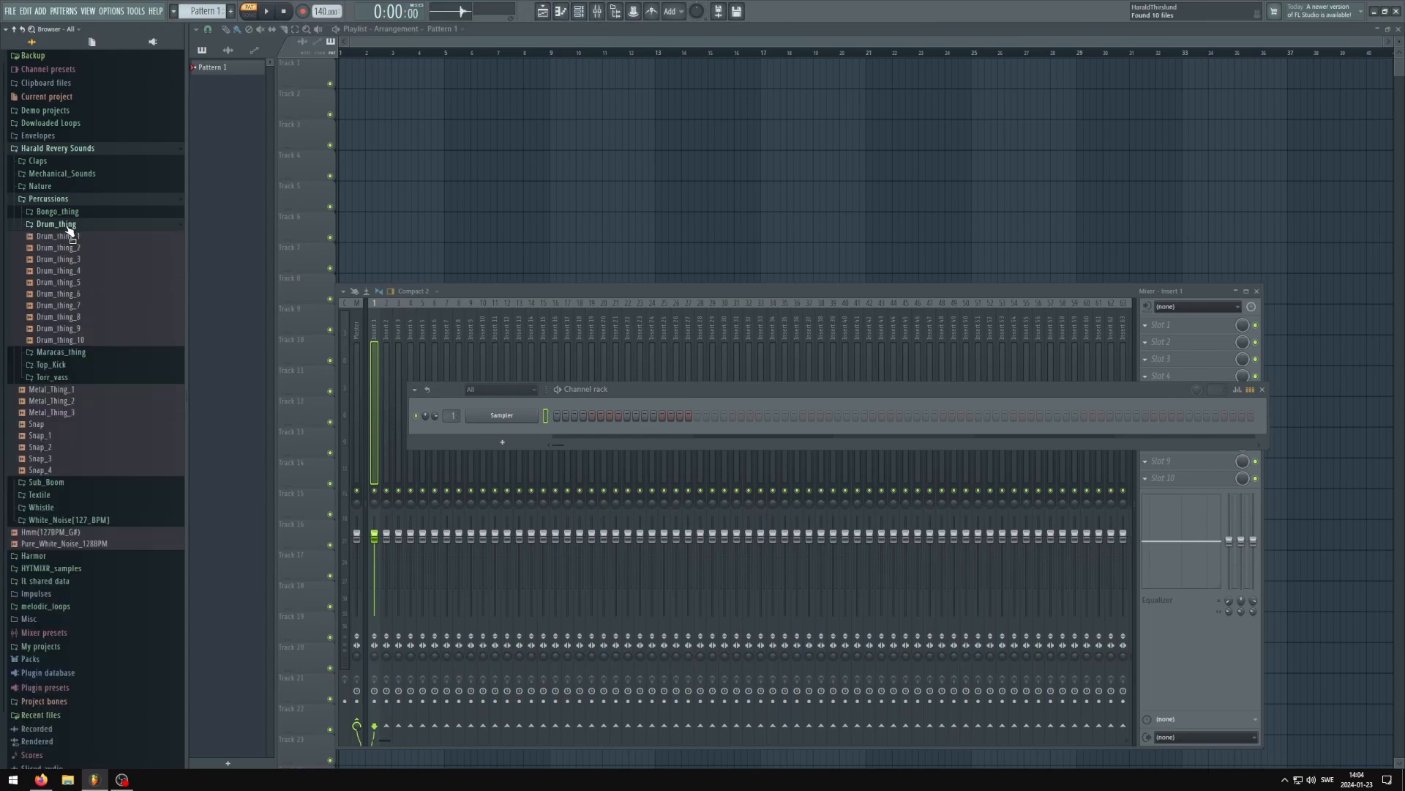
{"action": "left_click", "coordinate": [50, 294]}
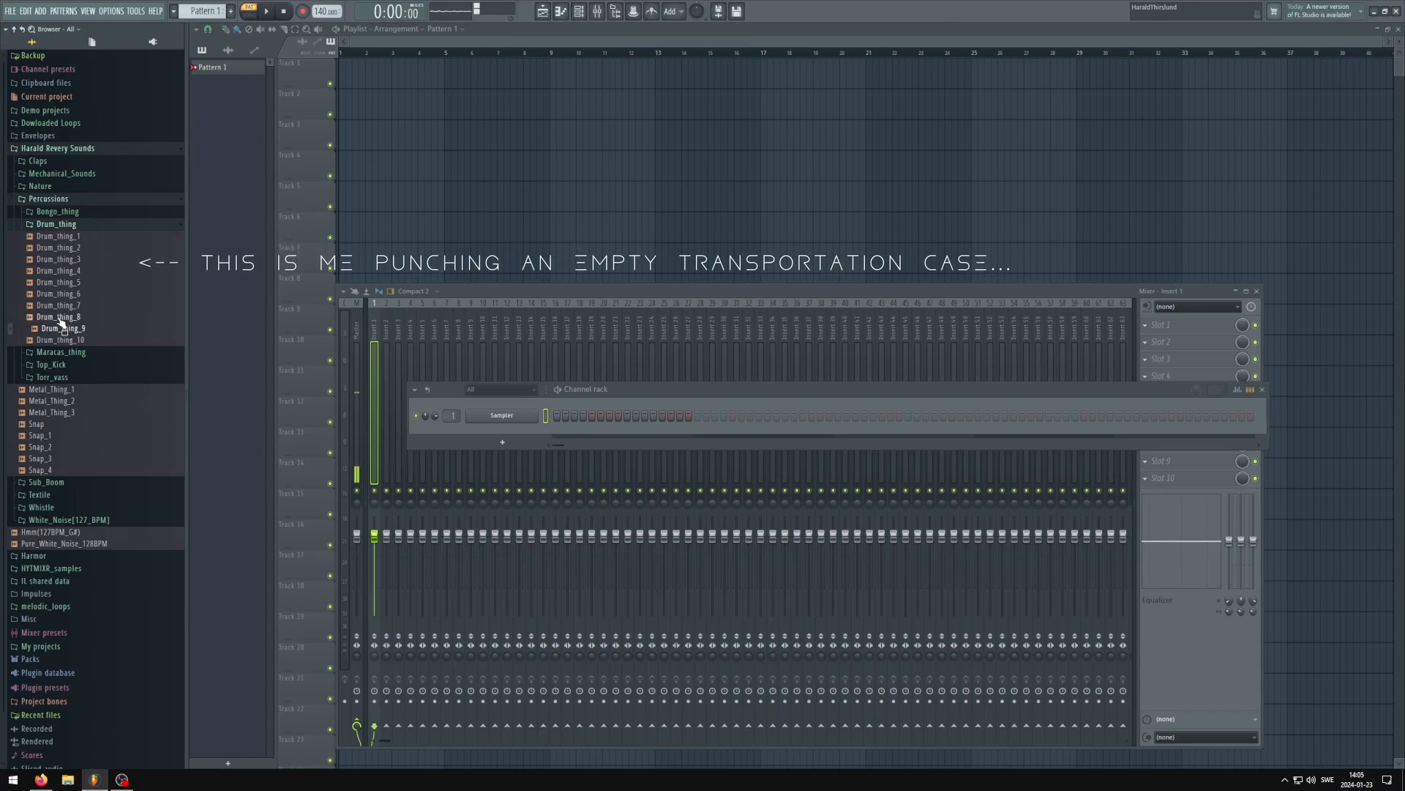
{"action": "left_click_drag", "start_coordinate": [58, 317], "coordinate": [339, 174]}
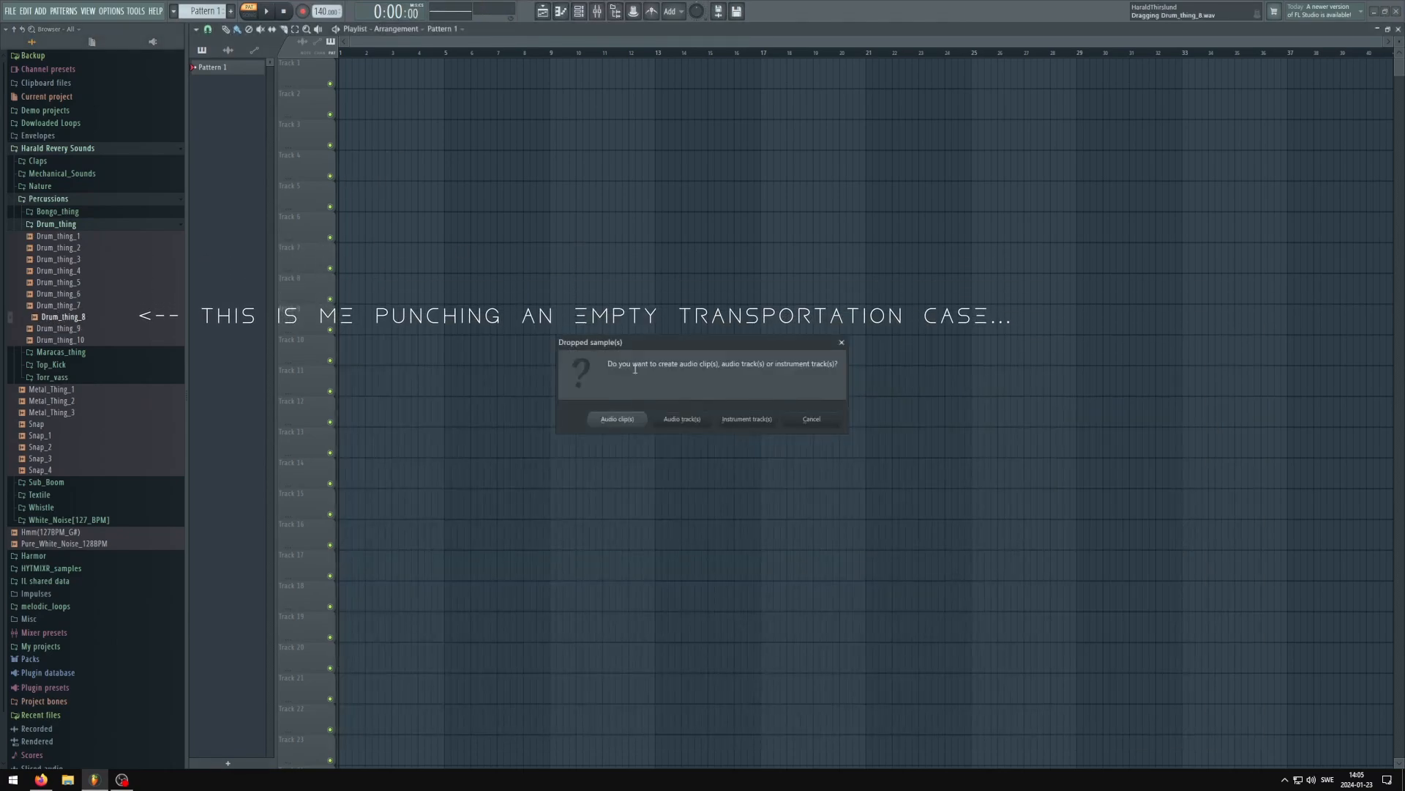
{"action": "left_click", "coordinate": [676, 417]}
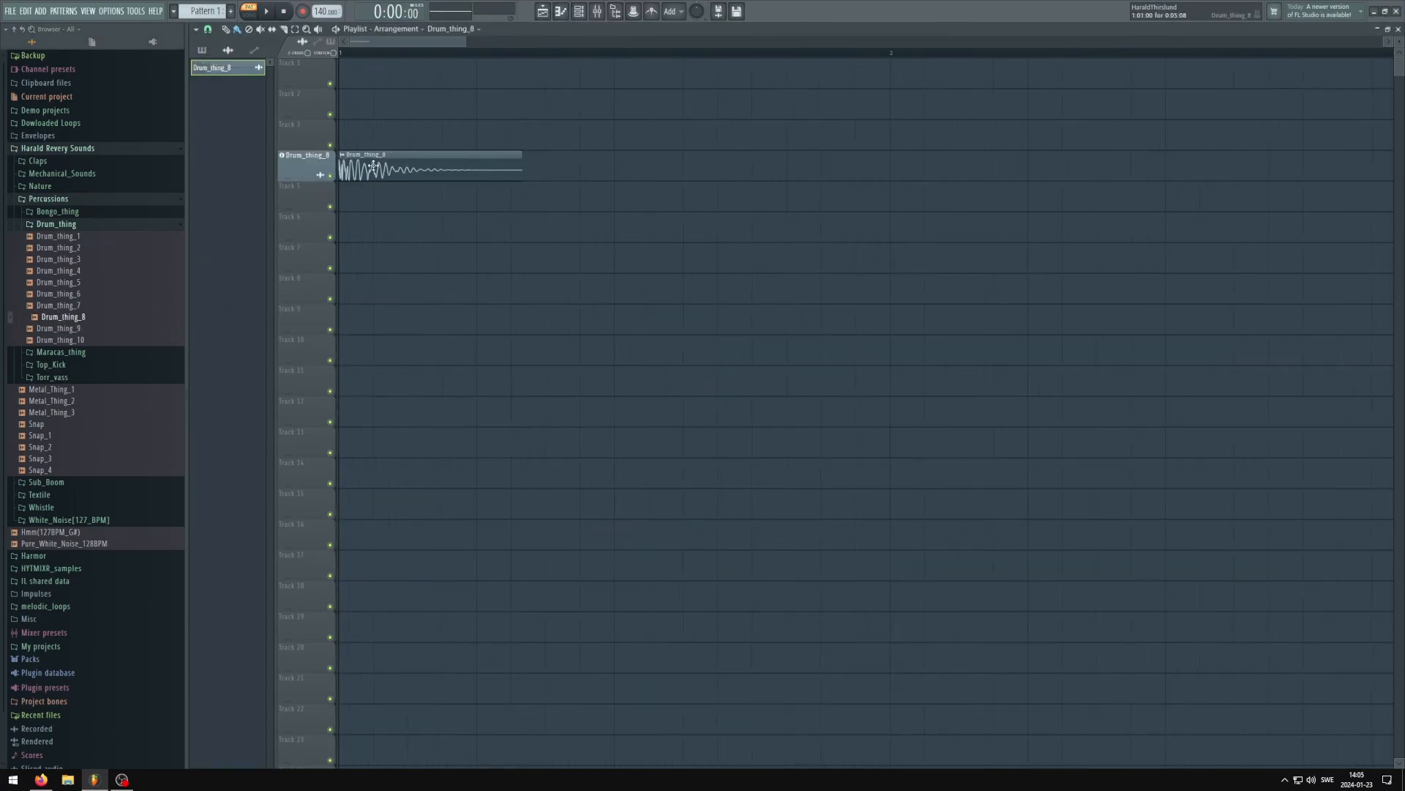
Open the Drum_thing_8 clip's settings, lower its precomputed pogo effect and widen its channel pitch range
{"action": "double_click", "coordinate": [373, 167]}
{"action": "left_click", "coordinate": [464, 256]}
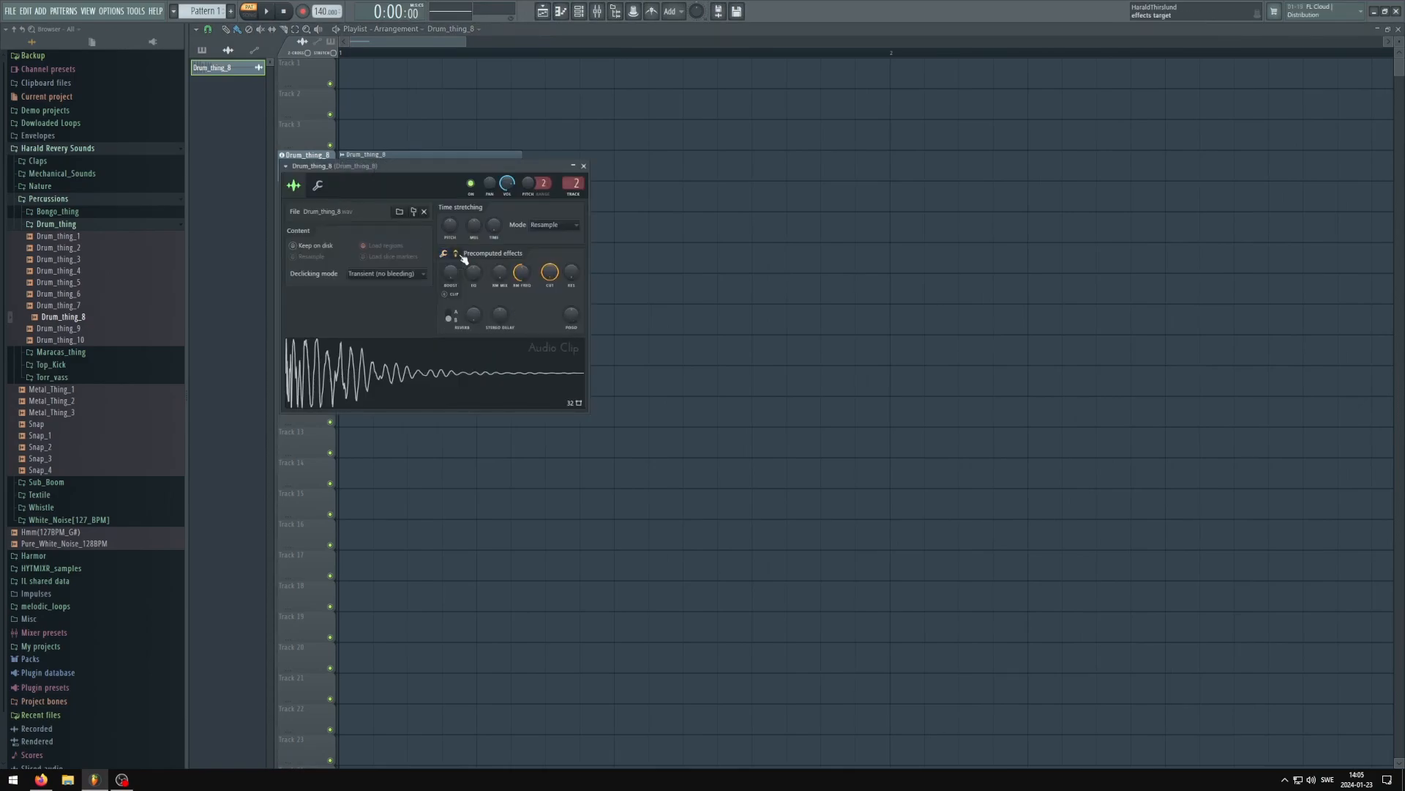
{"action": "left_click_drag", "start_coordinate": [571, 313], "coordinate": [571, 363]}
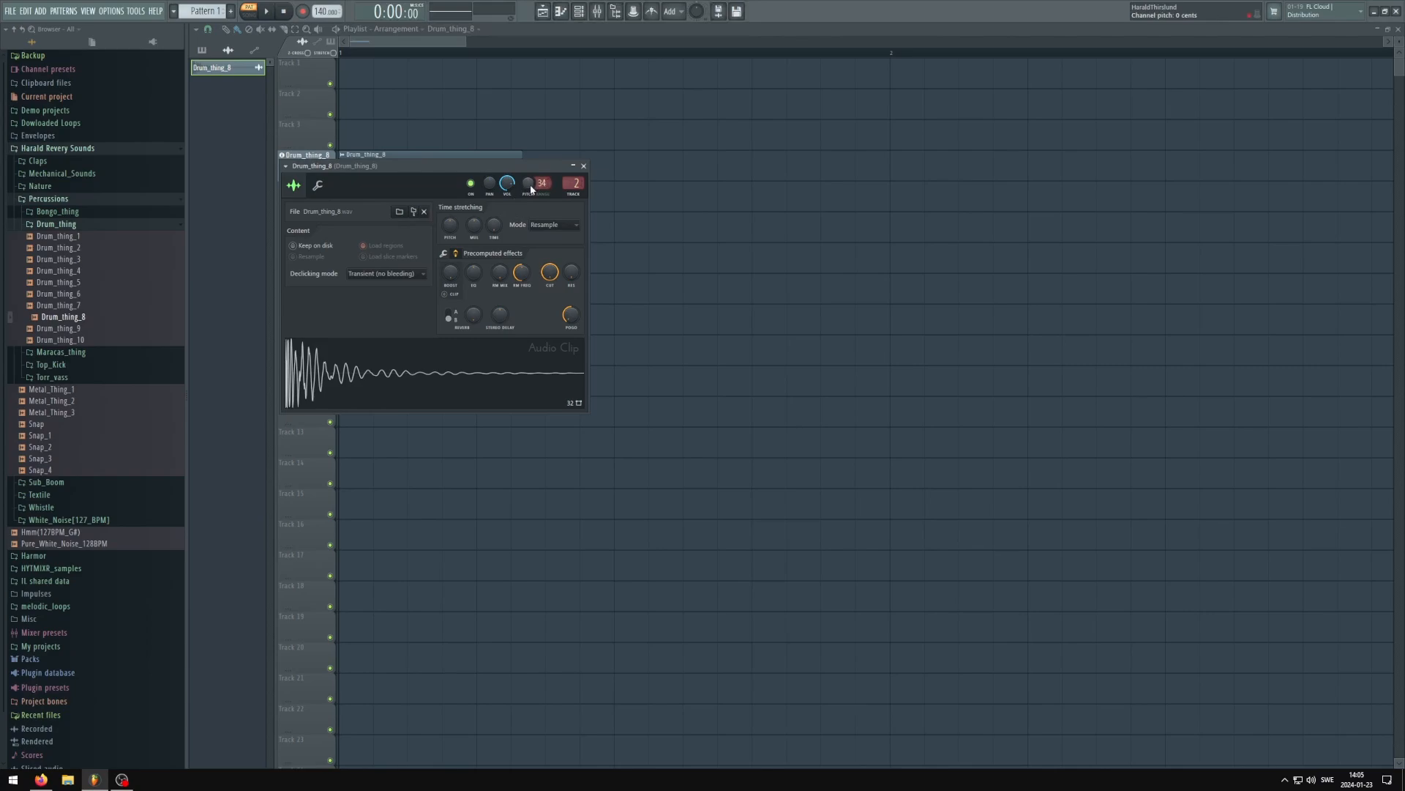
{"action": "left_click_drag", "start_coordinate": [524, 170], "coordinate": [709, 226]}
Loop the first beat of the playlist around the Drum_thing_8 clip, play it with the mixer shown, and stop playback
{"action": "key", "text": "space"}
{"action": "left_click_drag", "start_coordinate": [347, 56], "coordinate": [486, 69]}
{"action": "key", "text": "space"}
{"action": "left_click", "coordinate": [602, 12]}
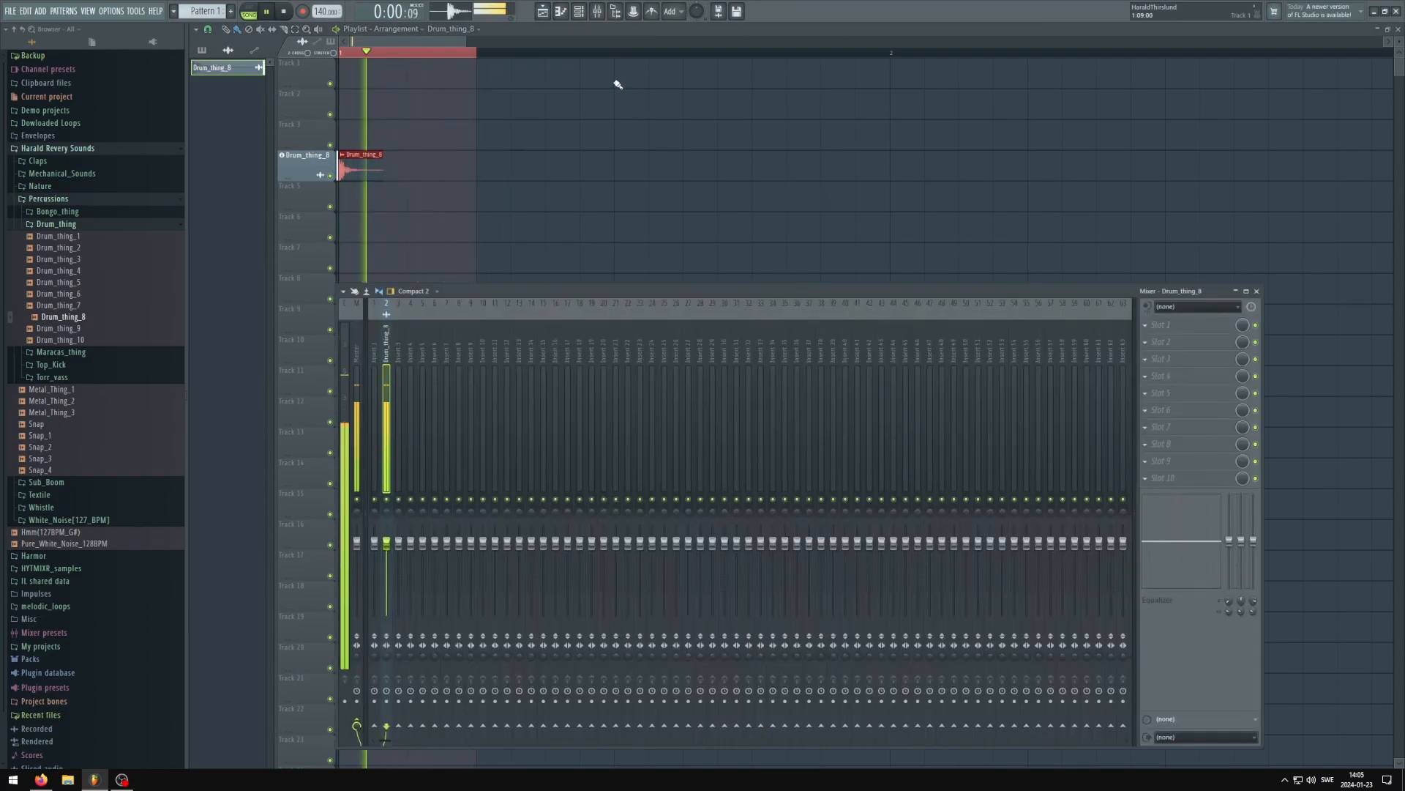
{"action": "key", "text": "space"}
Reopen the Drum_thing_8 channel settings from the channel rack and adjust the pogo effect to about -96% while auditioning the loop
{"action": "left_click", "coordinate": [579, 12]}
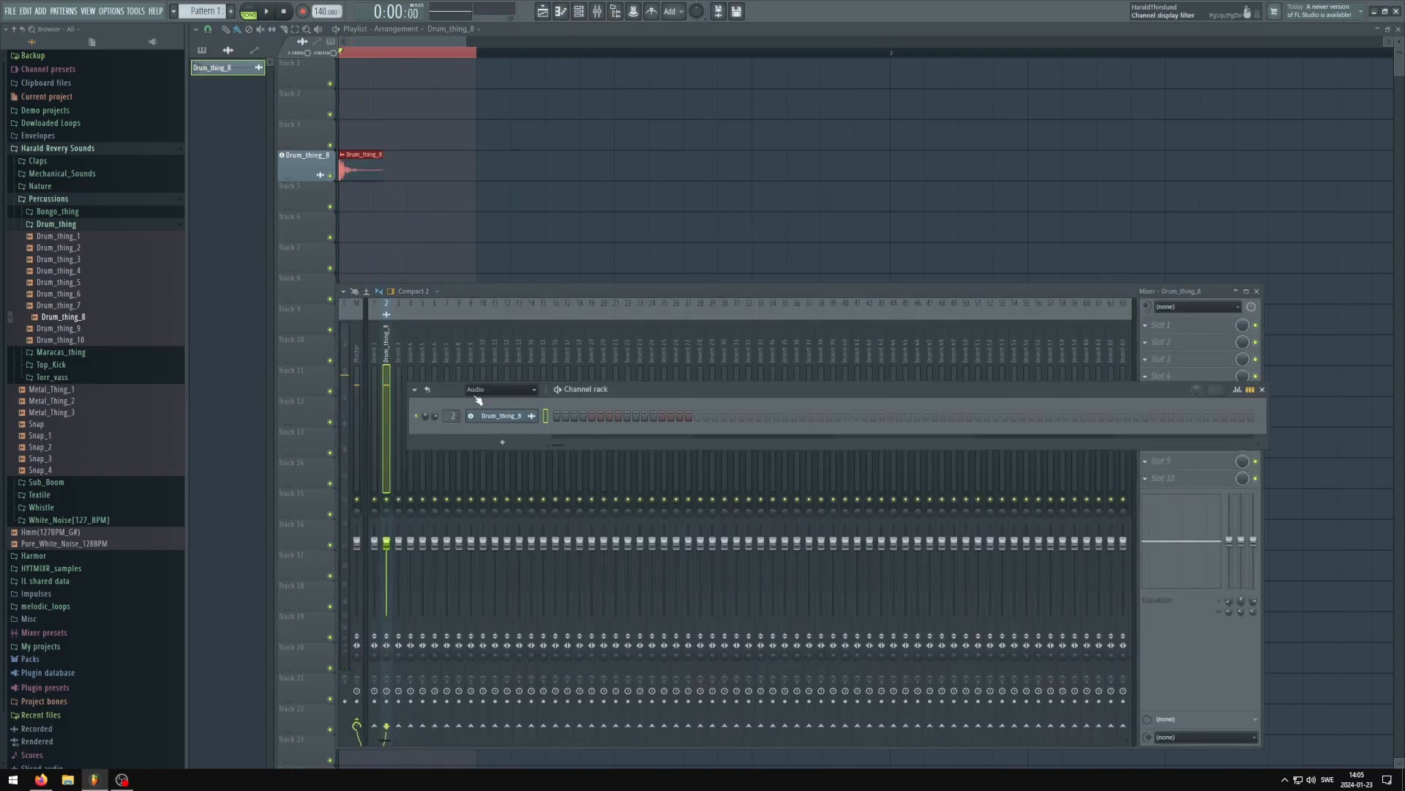
{"action": "left_click", "coordinate": [502, 416]}
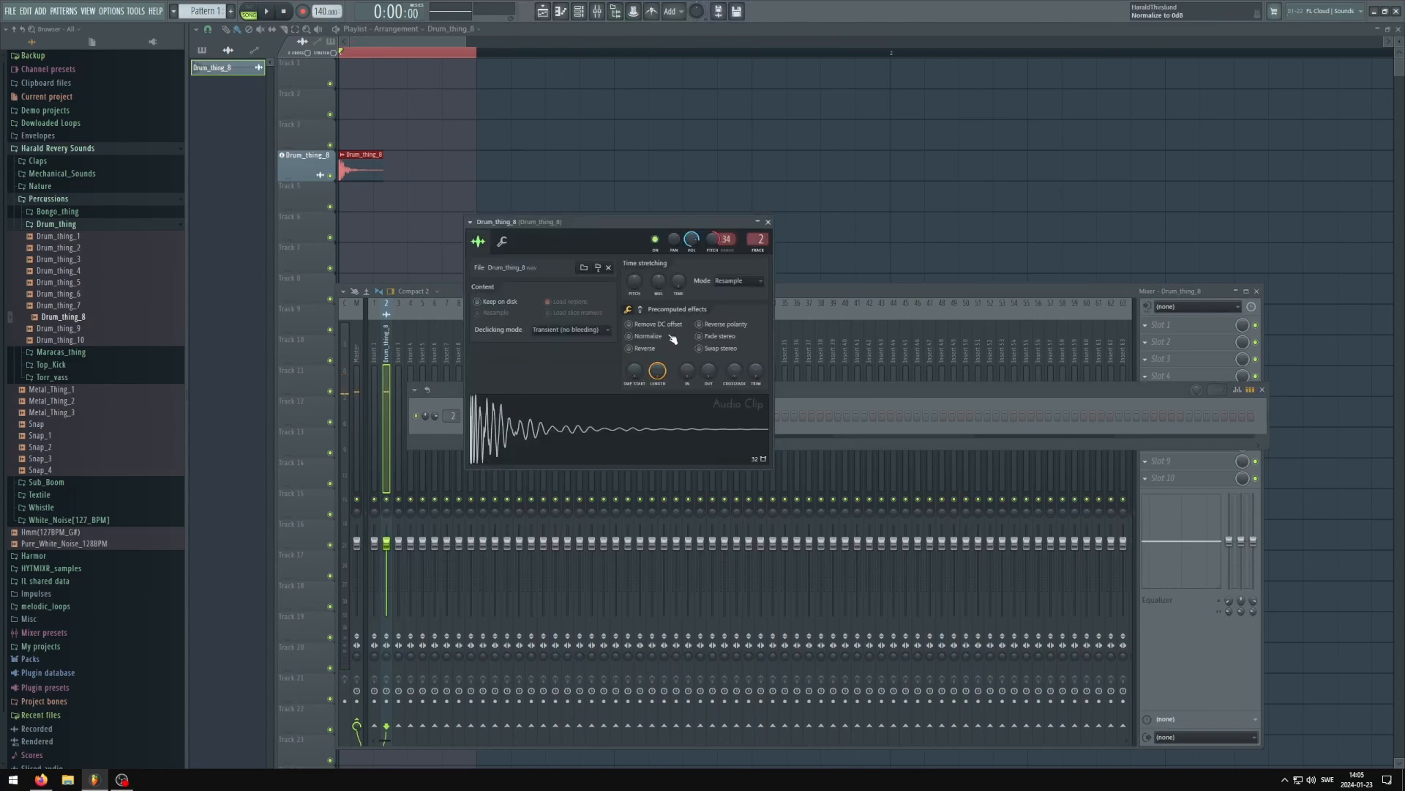
{"action": "left_click", "coordinate": [641, 310]}
{"action": "left_click_drag", "start_coordinate": [756, 370], "coordinate": [760, 357]}
{"action": "mouse_move", "coordinate": [714, 240]}
{"action": "left_mouse_down"}
{"action": "mouse_move", "coordinate": [697, 224]}
{"action": "mouse_move", "coordinate": [707, 251]}
{"action": "left_mouse_up"}
{"action": "key", "text": "space"}
{"action": "left_click_drag", "start_coordinate": [751, 373], "coordinate": [751, 384]}
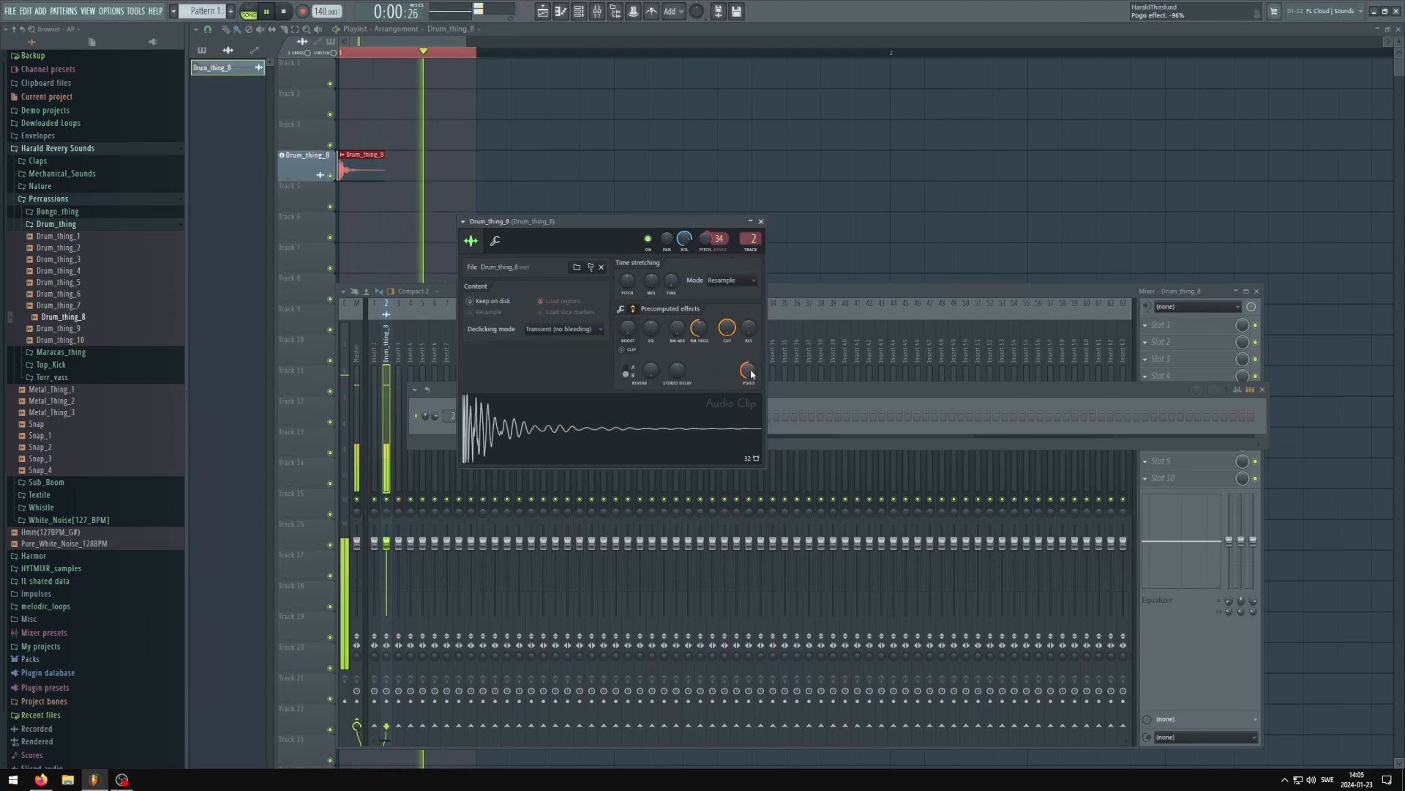
{"action": "key", "text": "space"}
Shorten the Drum_thing_8 sample end to 62% and add a 22% quick fade out while the loop plays
{"action": "left_click", "coordinate": [624, 309]}
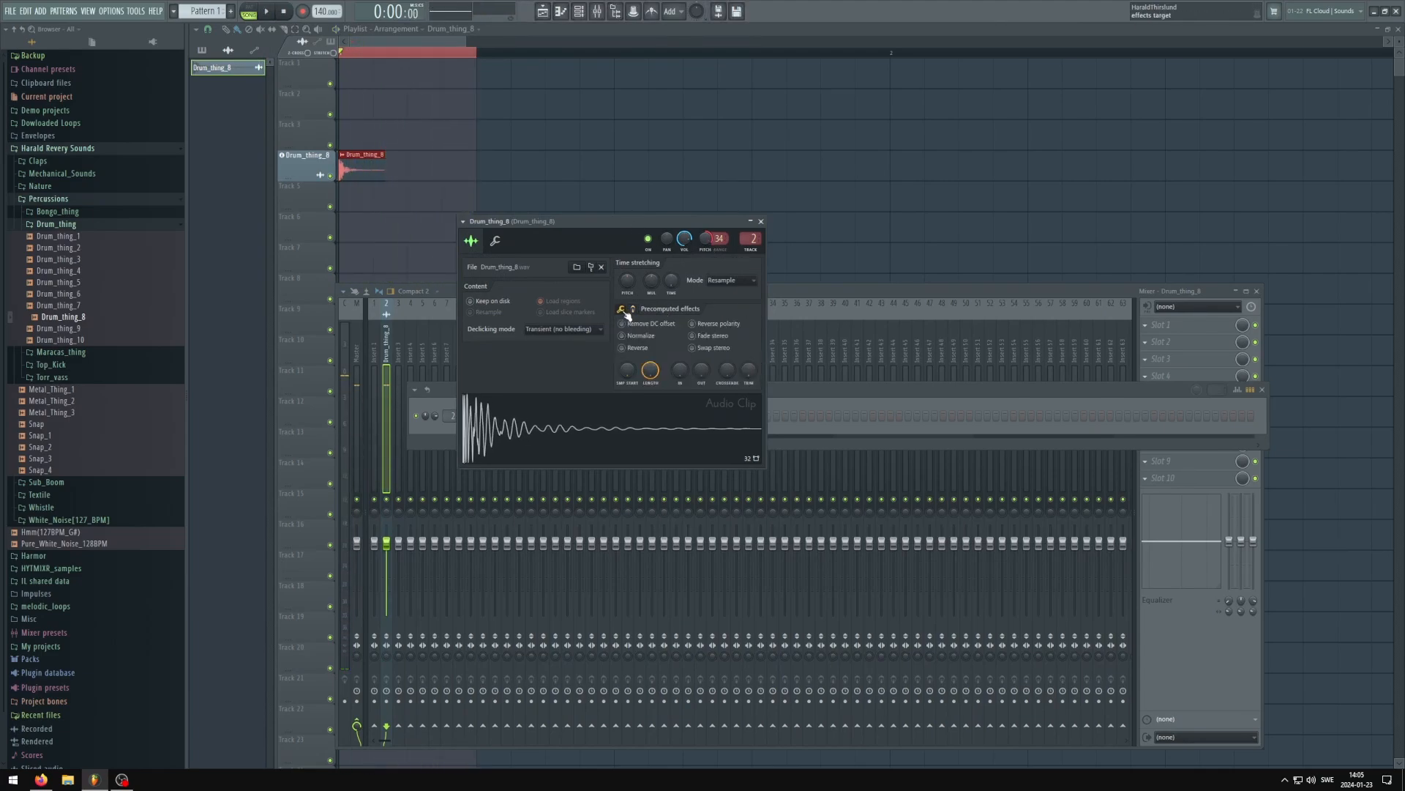
{"action": "left_click_drag", "start_coordinate": [650, 370], "coordinate": [650, 400]}
{"action": "left_click_drag", "start_coordinate": [632, 219], "coordinate": [634, 222]}
{"action": "key", "text": "space"}
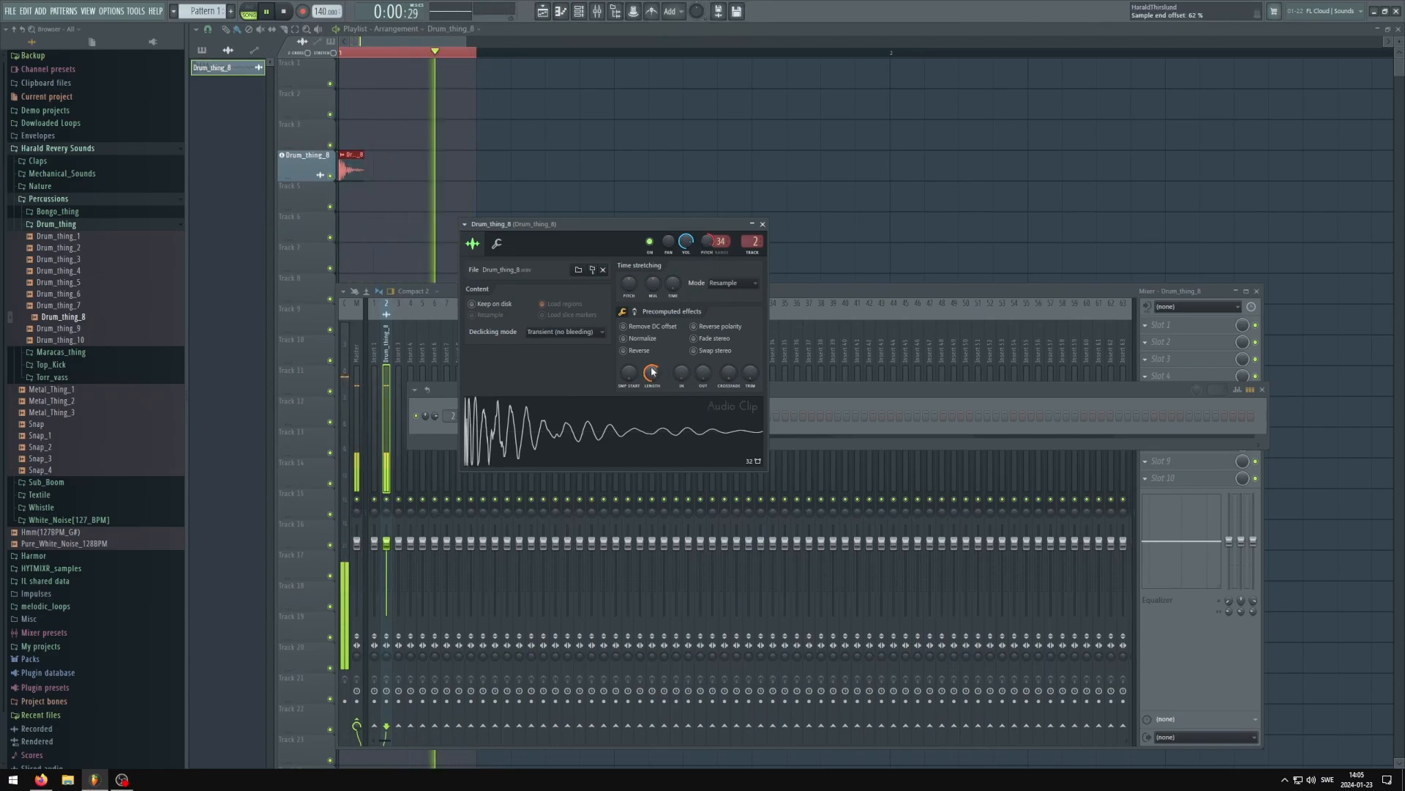
{"action": "left_click_drag", "start_coordinate": [703, 373], "coordinate": [703, 358]}
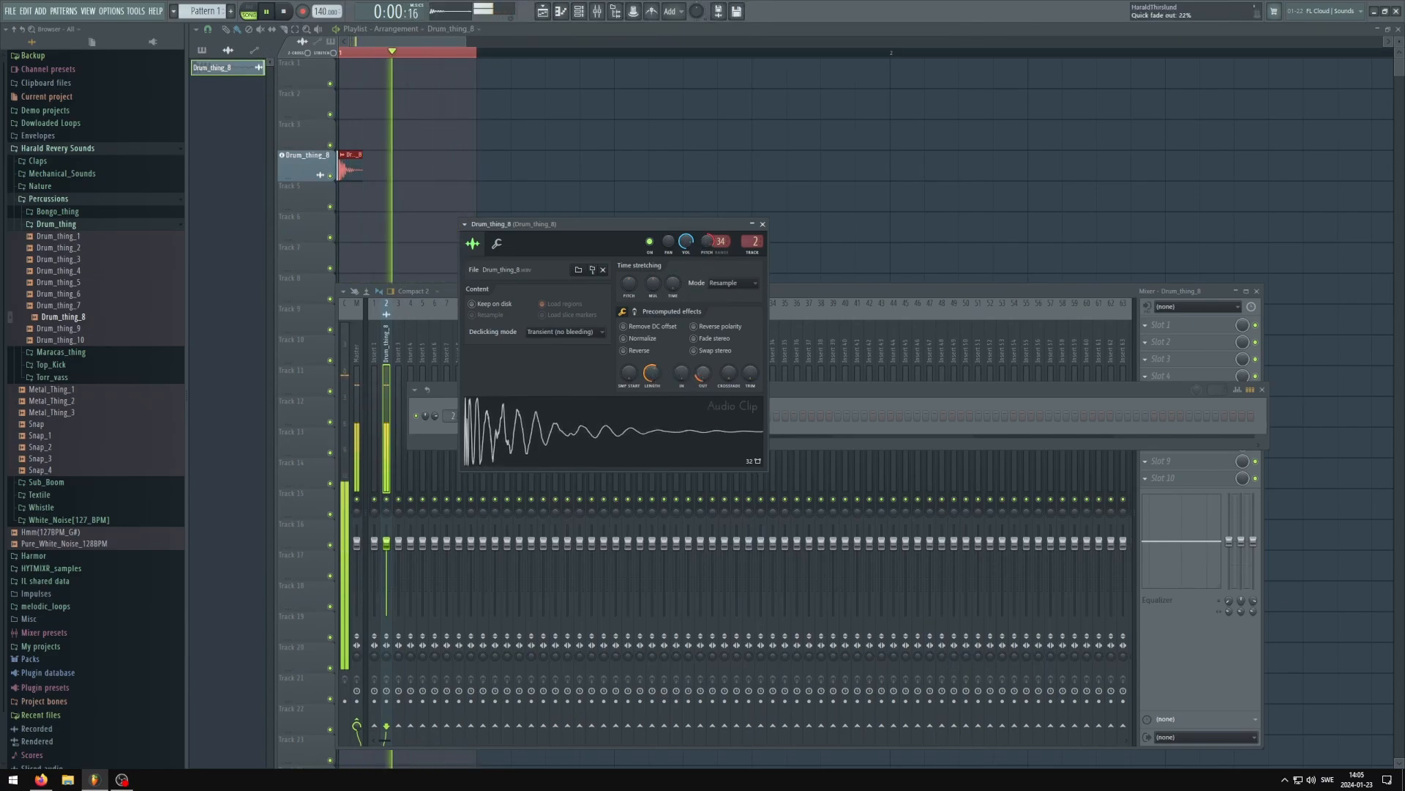
Stop playback and reset the pogo effect in the Drum_thing_8 channel's precomputed effects
{"action": "key", "text": "space"}
{"action": "left_click_drag", "start_coordinate": [653, 228], "coordinate": [640, 216]}
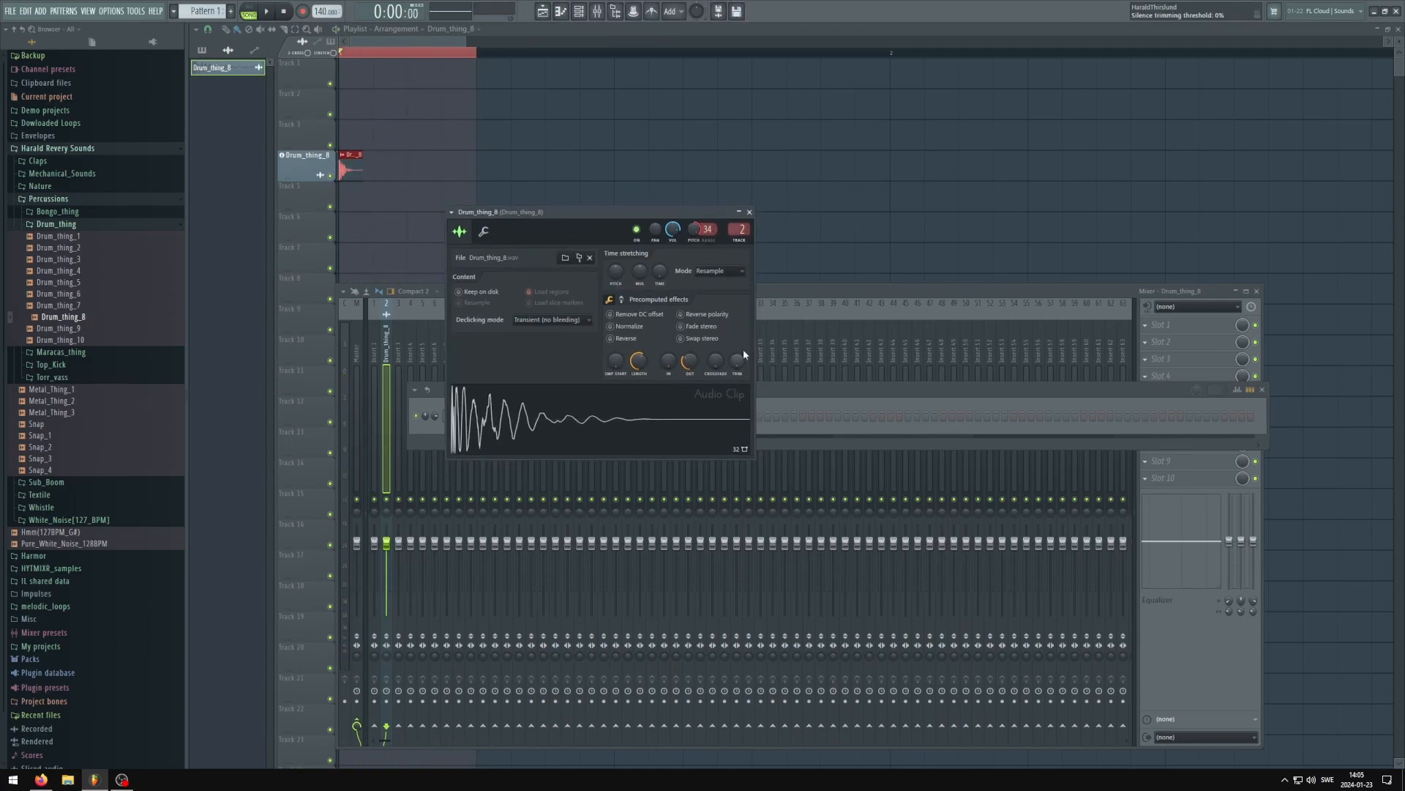
{"action": "left_click", "coordinate": [622, 299]}
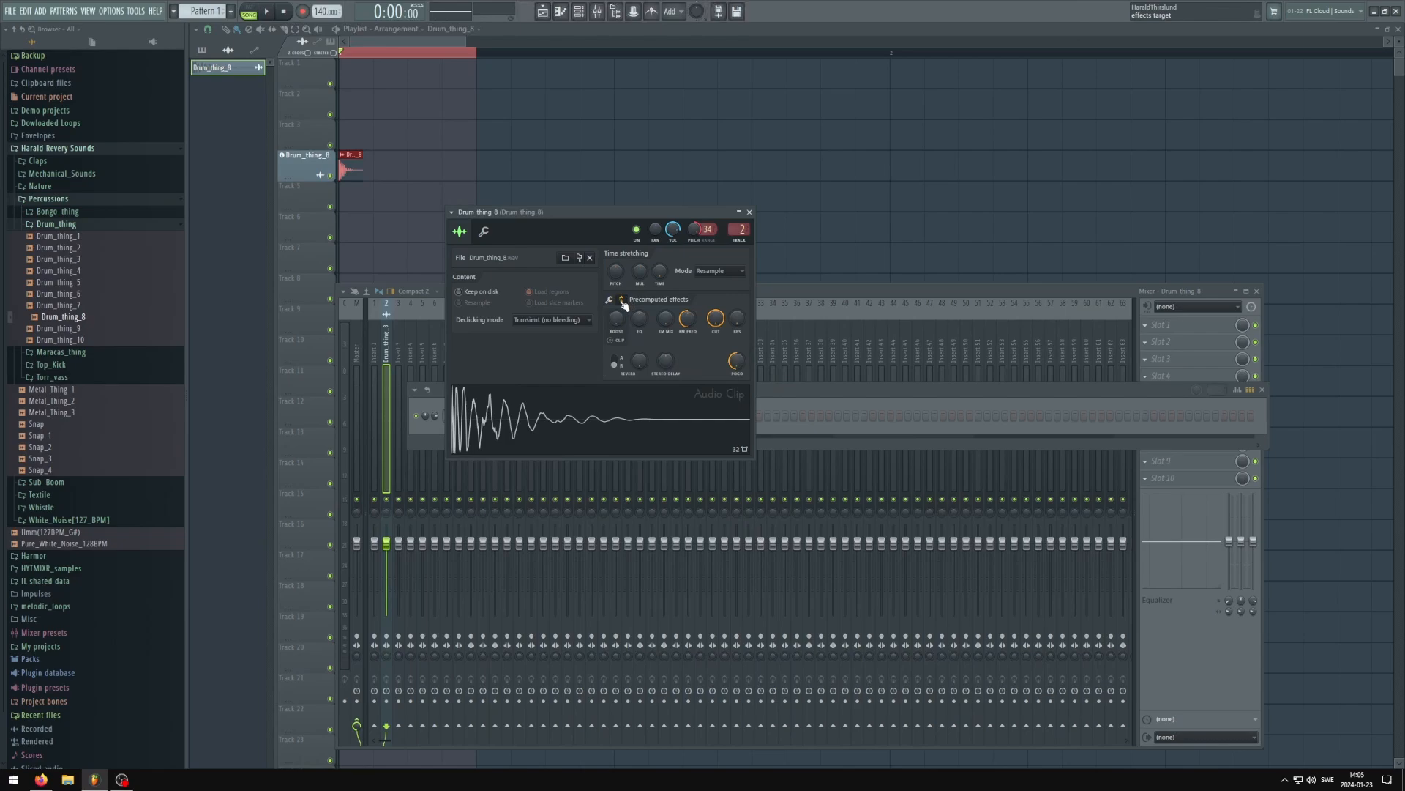
{"action": "right_click", "coordinate": [736, 363]}
{"action": "left_click", "coordinate": [748, 370]}
Reset the Drum_thing_8 channel pitch, widen its range to 48 semitones, and raise the pitch to +4800 cents
{"action": "right_click", "coordinate": [695, 234]}
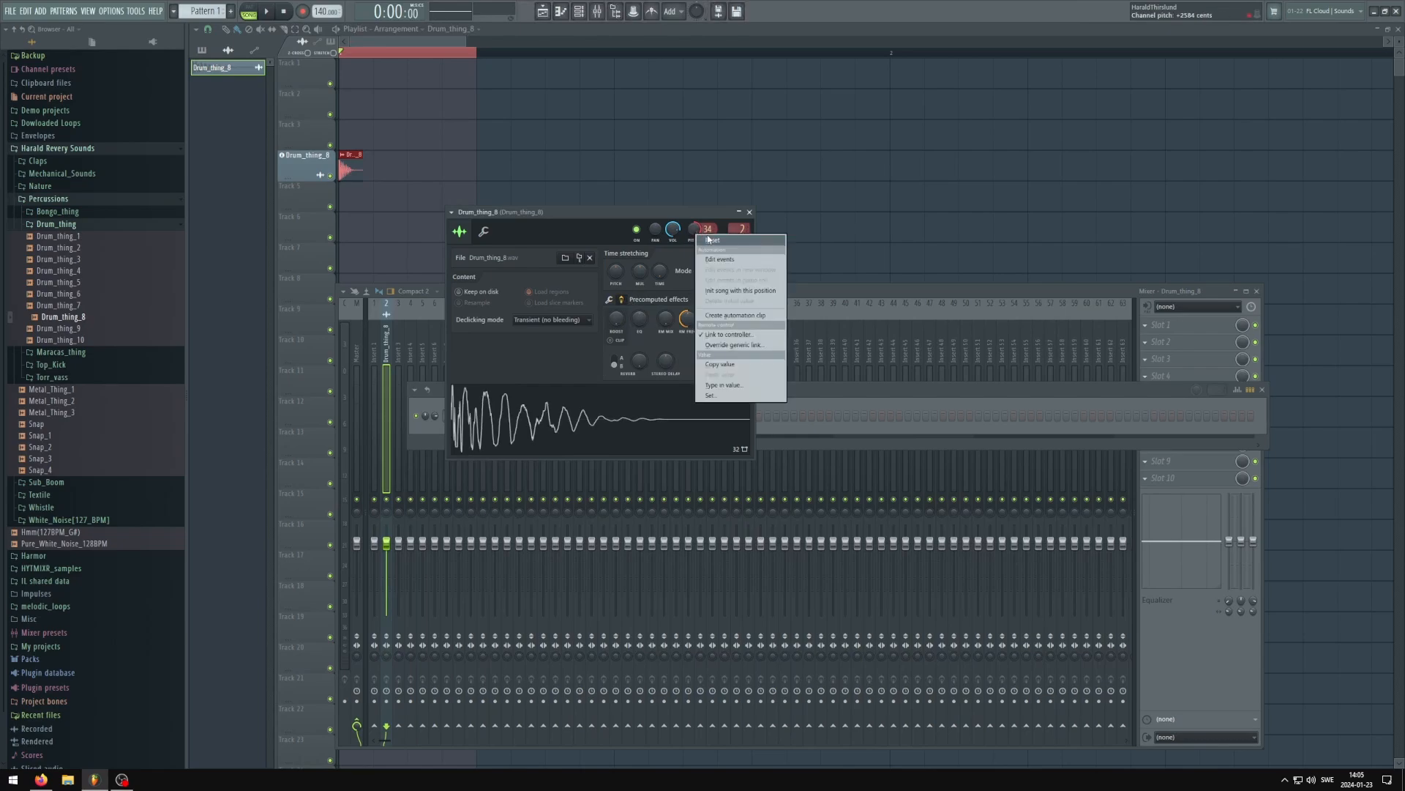
{"action": "left_click", "coordinate": [710, 240]}
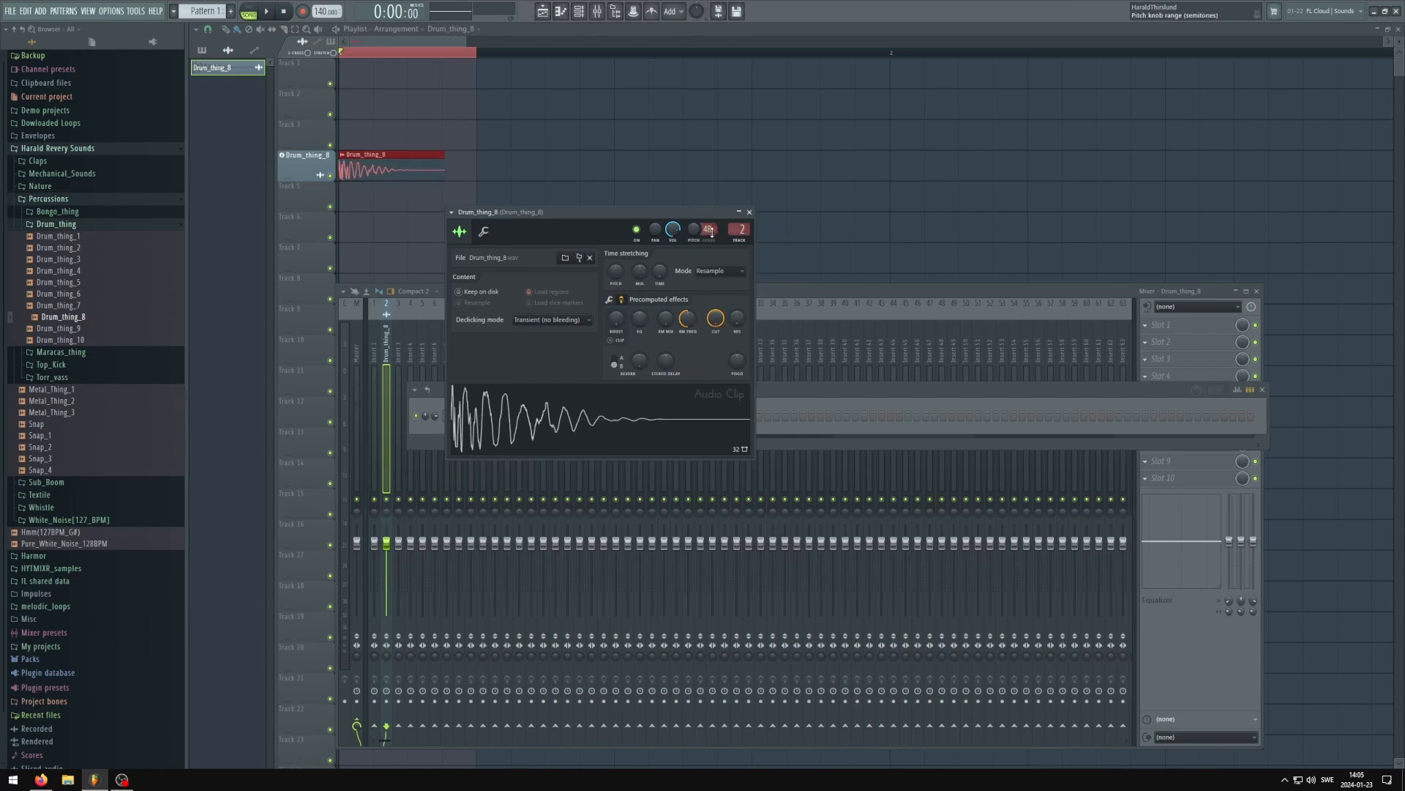
{"action": "left_click_drag", "start_coordinate": [696, 230], "coordinate": [697, 157]}
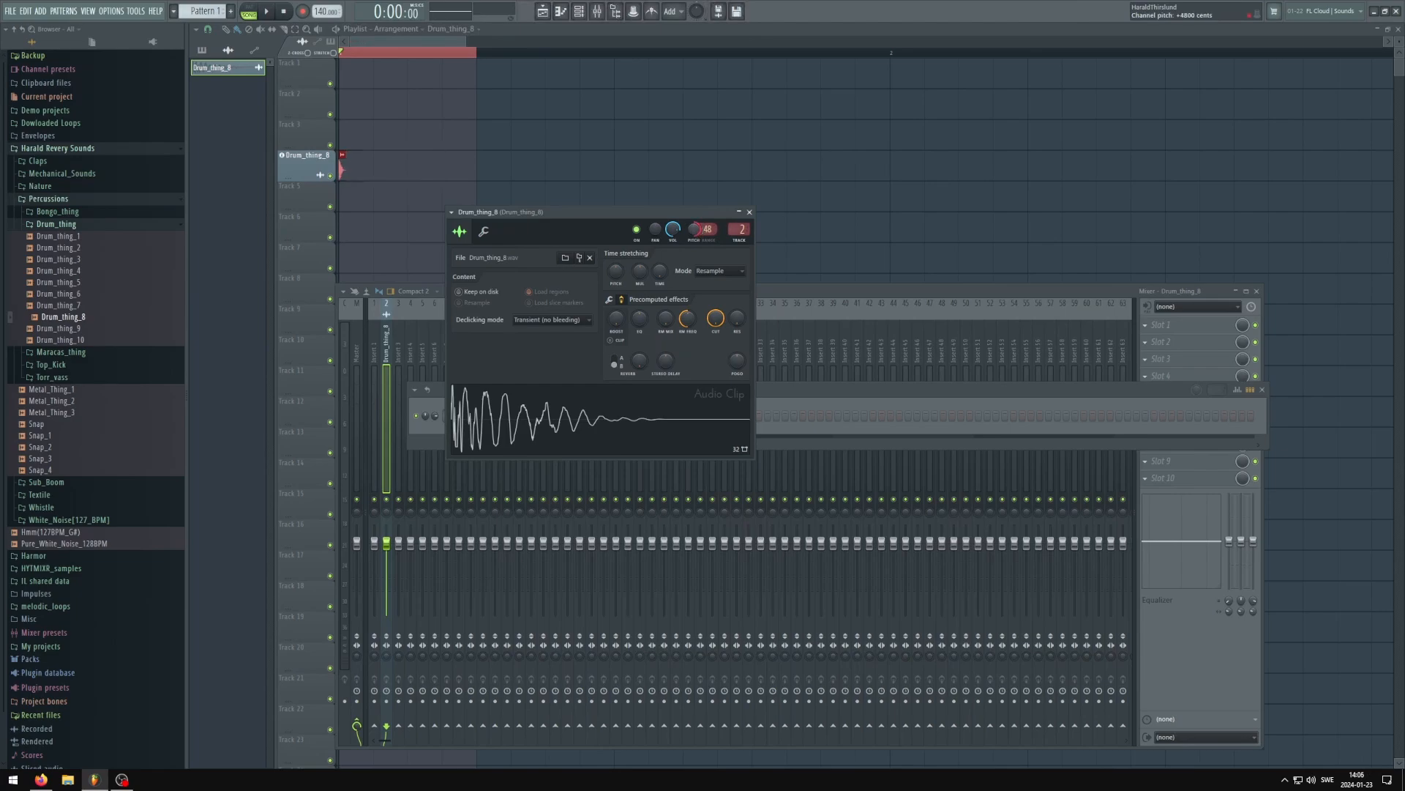
Create an automation clip for the Drum_thing_8 channel pitch and choose a curve mode for its end point
{"action": "right_click", "coordinate": [696, 234]}
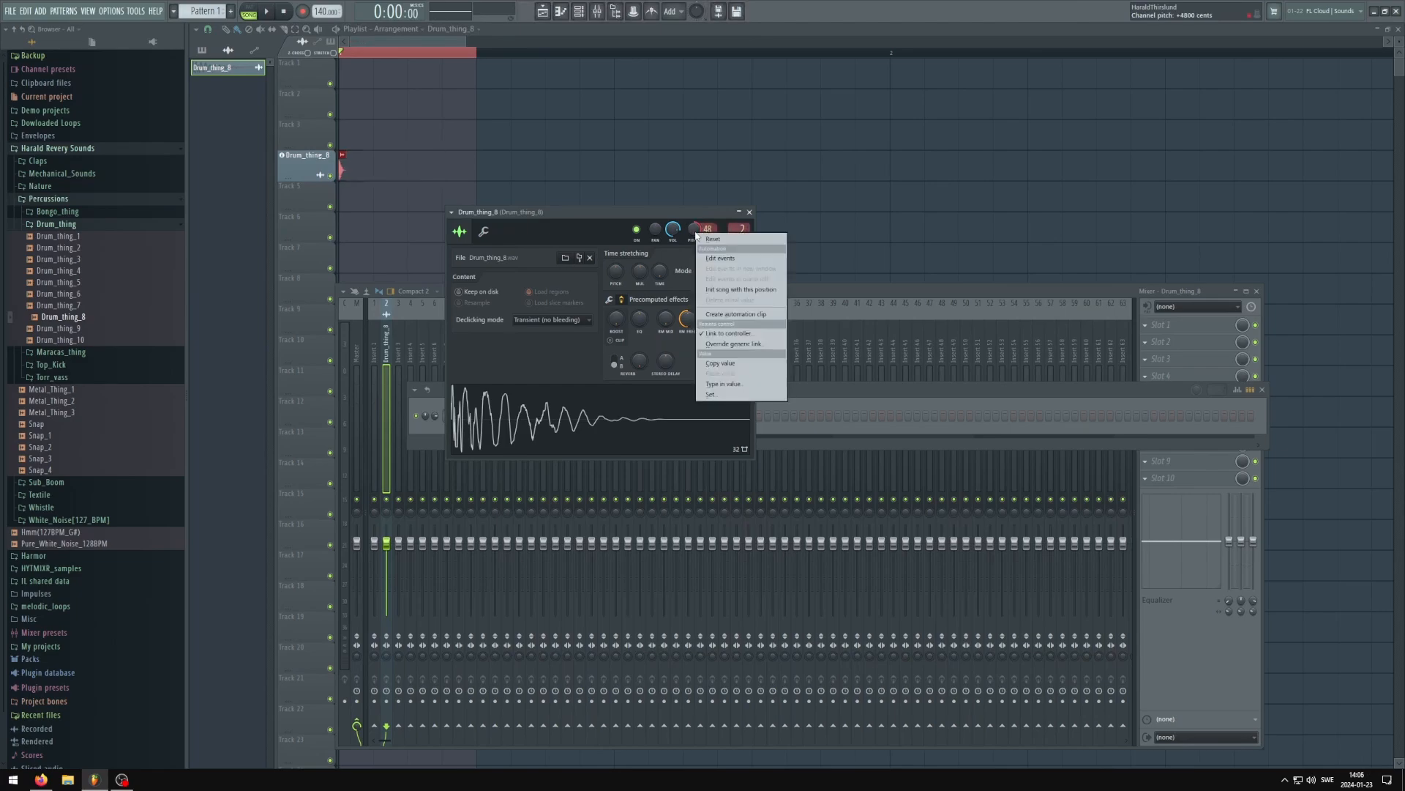
{"action": "left_click", "coordinate": [753, 320]}
{"action": "right_click", "coordinate": [476, 194]}
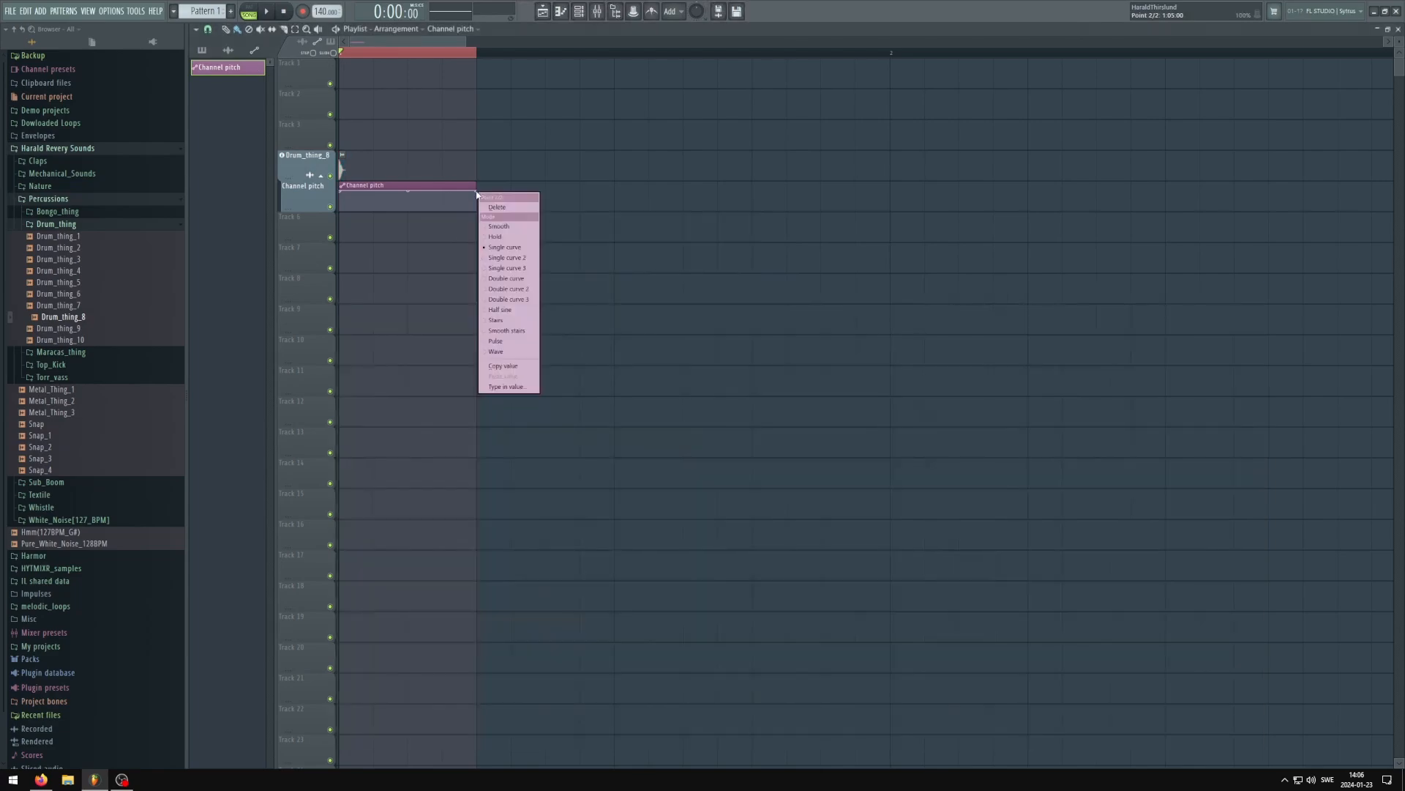
{"action": "left_click", "coordinate": [514, 279]}
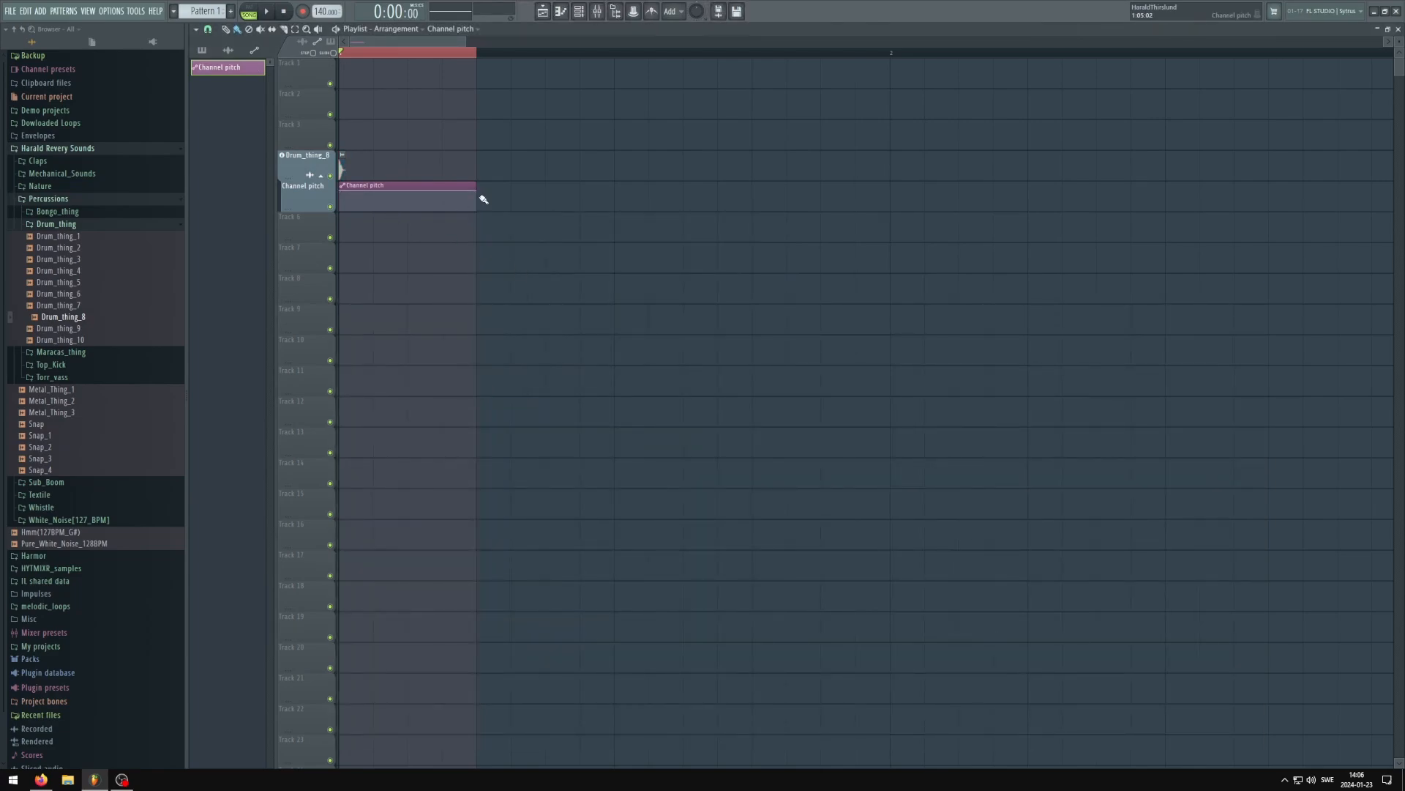
Shape the Channel pitch automation into a short, steep drop with about 92% tension and audition it
{"action": "left_click_drag", "start_coordinate": [477, 196], "coordinate": [366, 209]}
{"action": "left_click", "coordinate": [374, 211]}
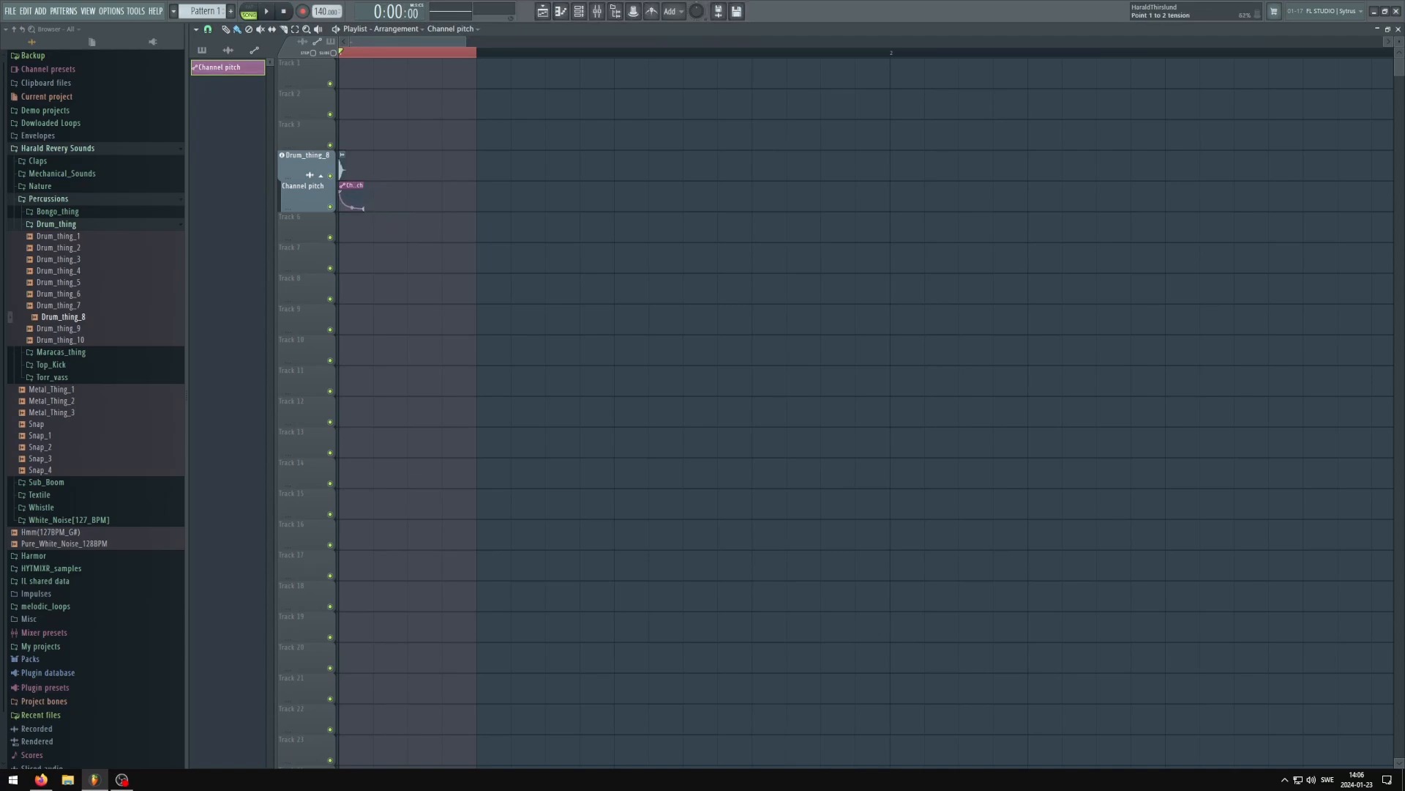
{"action": "left_click", "coordinate": [357, 53]}
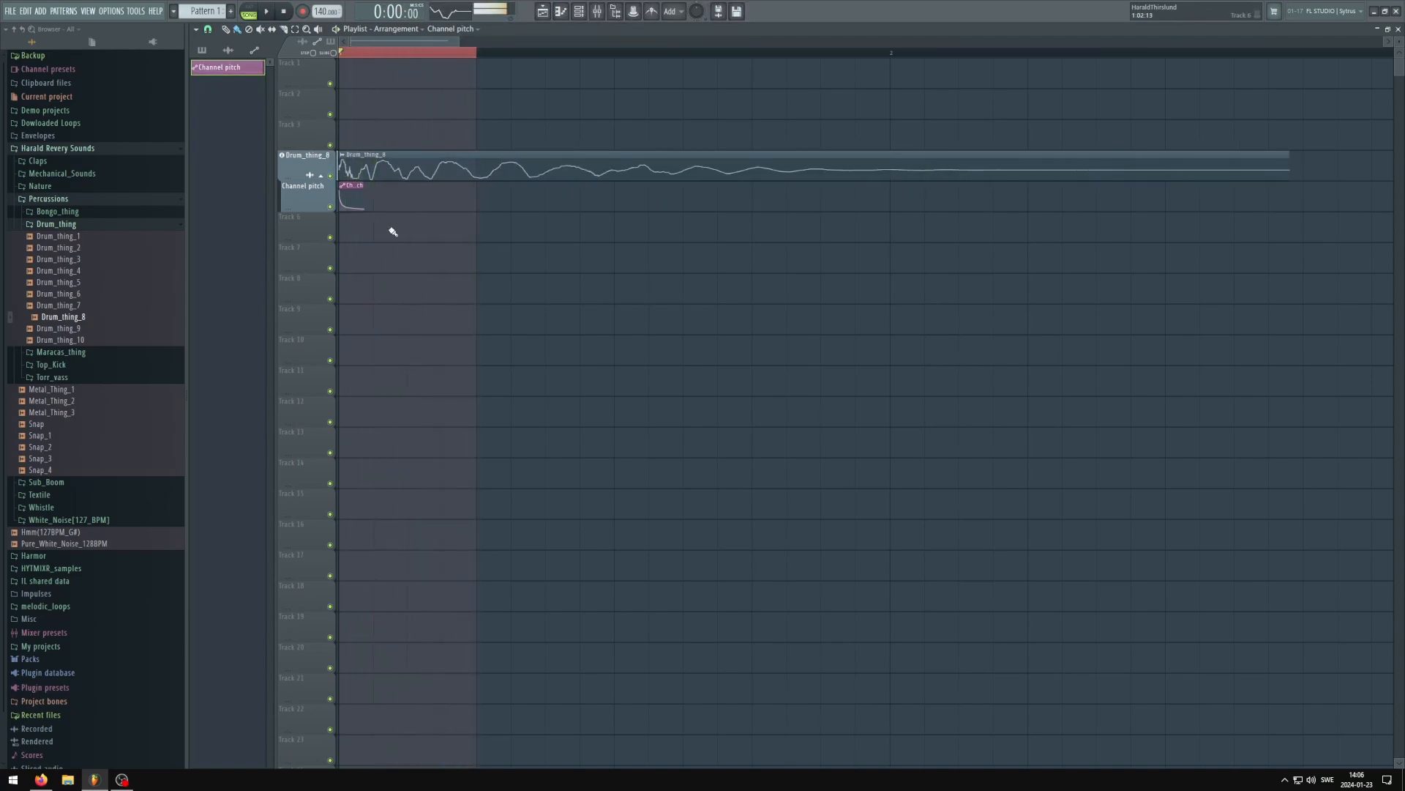
{"action": "key", "text": "space"}
Extend the Channel pitch end point to about three quarters of the loop, raise it slightly, and adjust the curve tension while auditioning
{"action": "left_click_drag", "start_coordinate": [364, 209], "coordinate": [442, 201]}
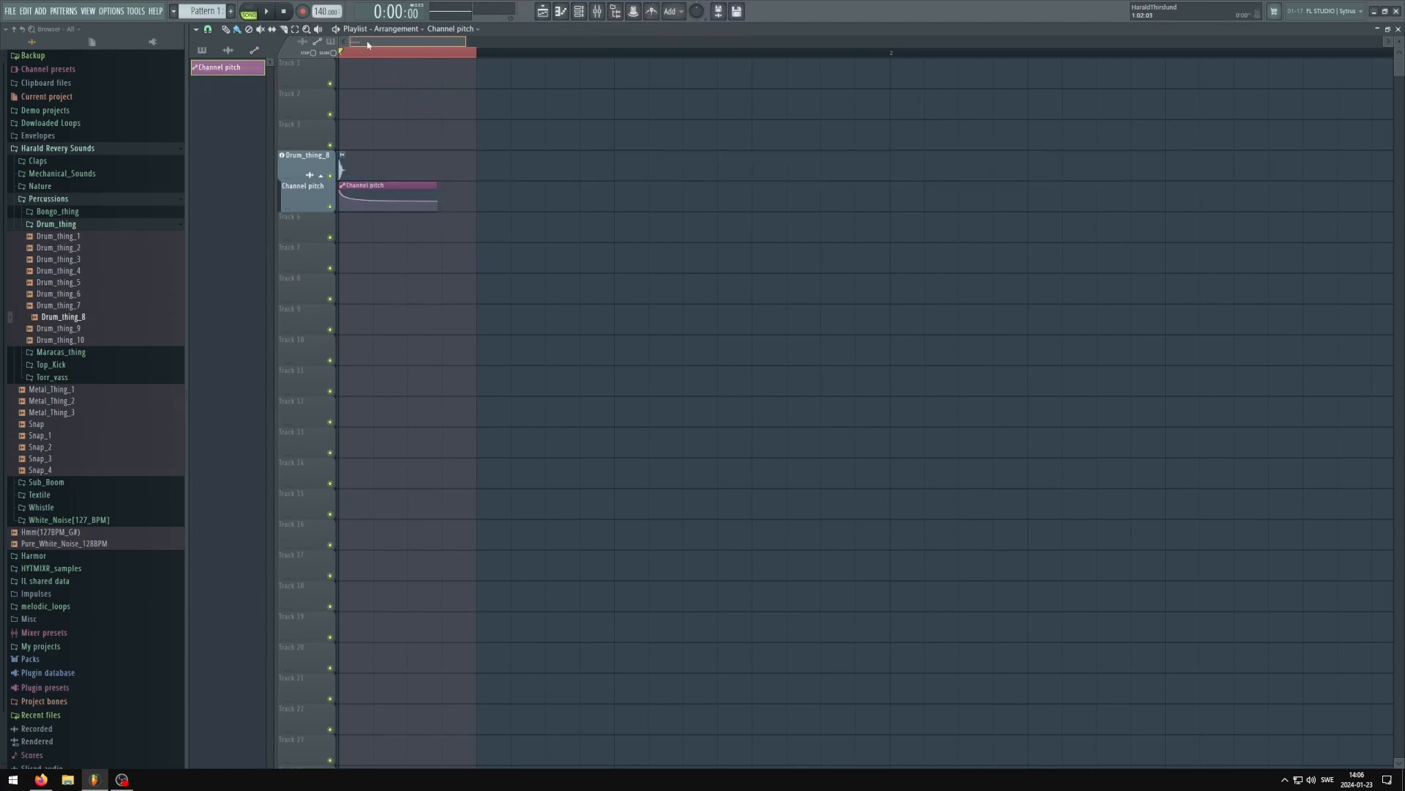
{"action": "key", "text": "space"}
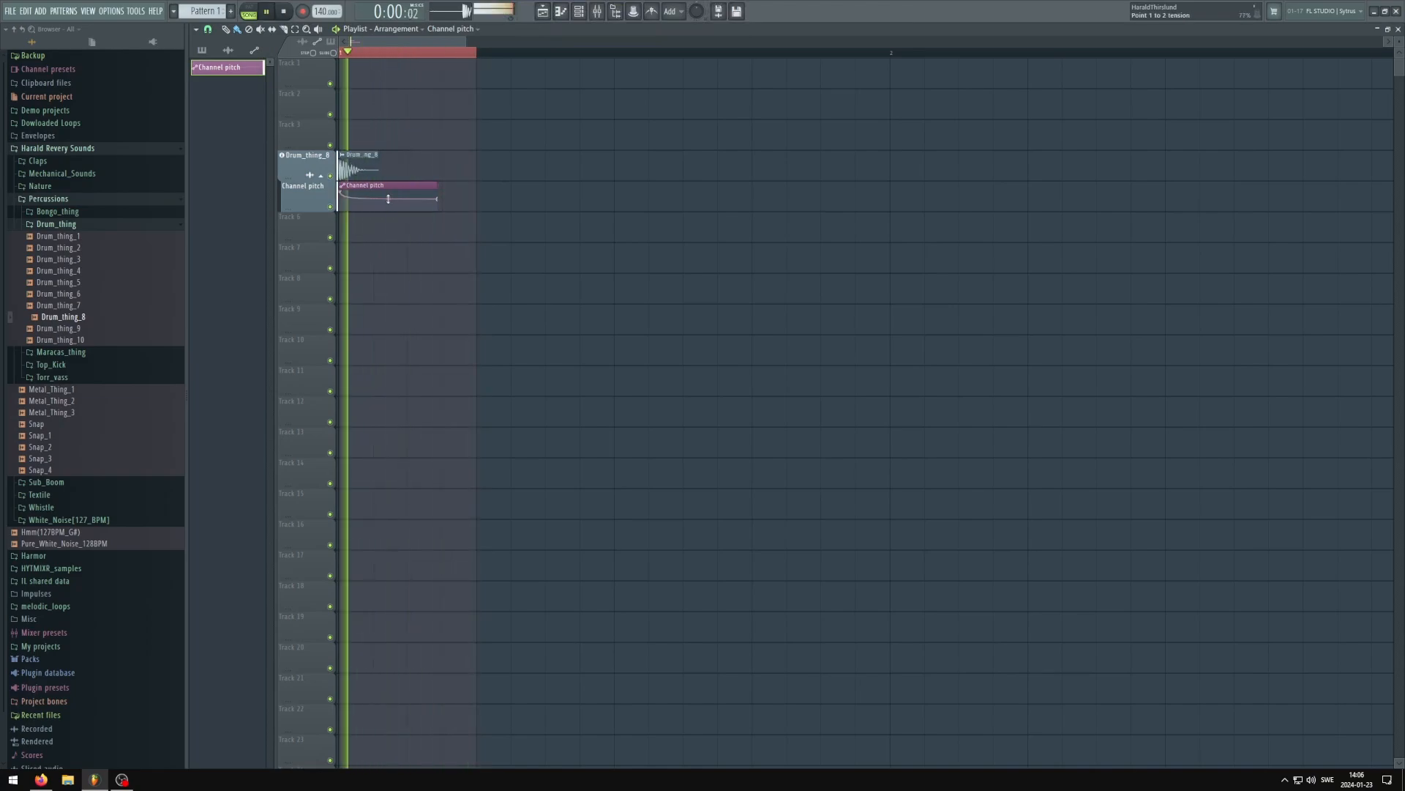
{"action": "key", "text": "space"}
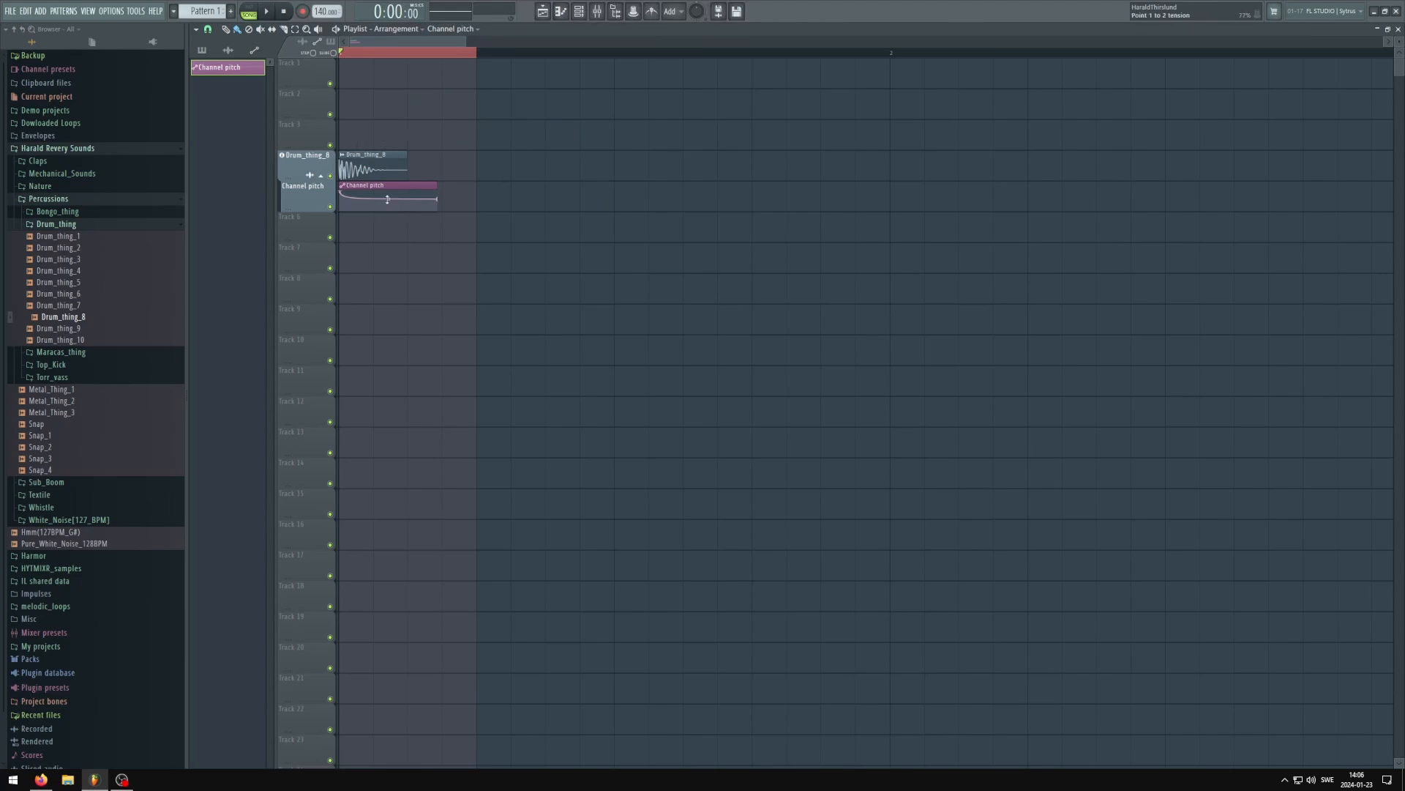
{"action": "left_click_drag", "start_coordinate": [389, 196], "coordinate": [388, 176]}
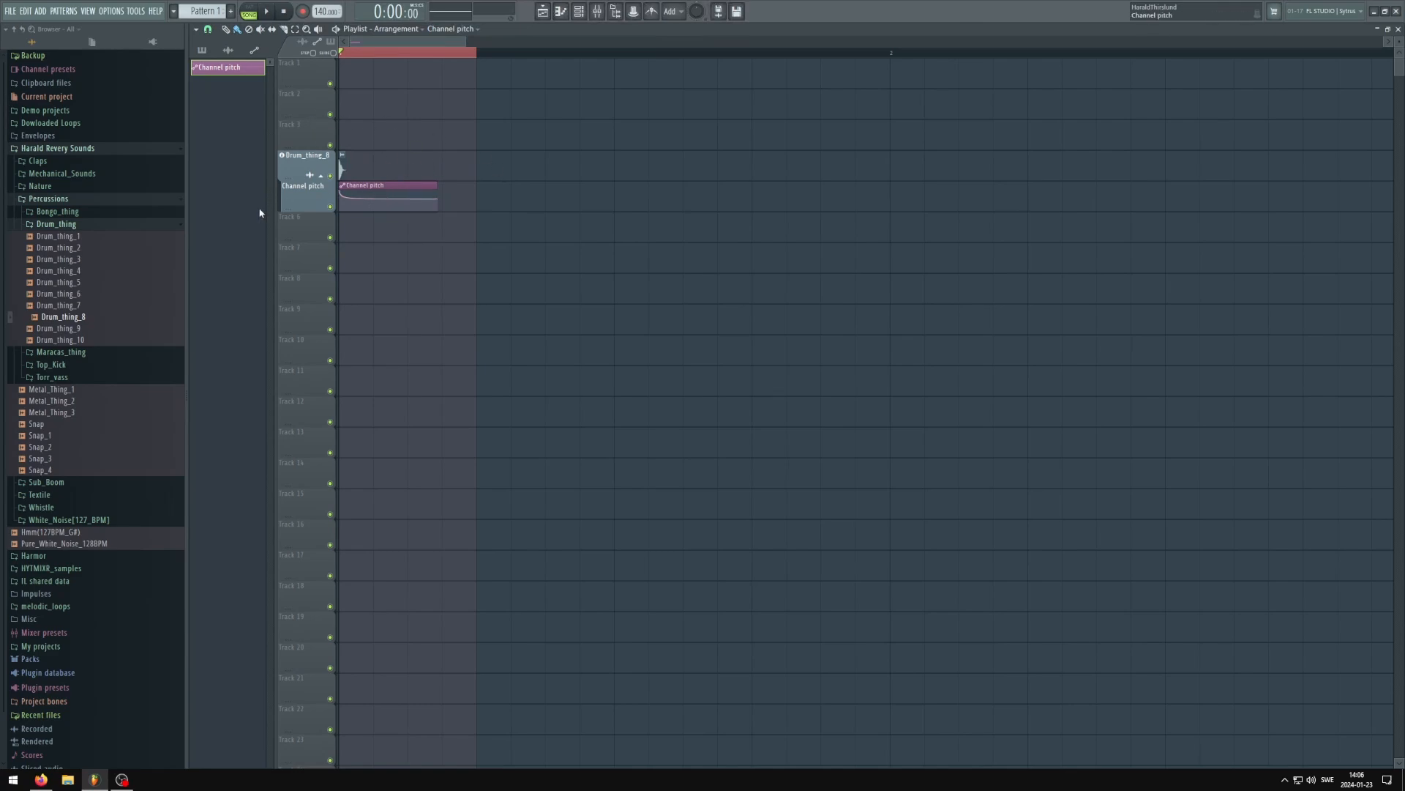
Enlarge the Channel pitch track in the playlist to show its automation curve in more detail
{"action": "scroll", "coordinate": [255, 211], "scroll_direction": "up", "scroll_amount": 1}
{"action": "scroll", "coordinate": [256, 214], "scroll_direction": "up", "scroll_amount": 1}
{"action": "left_click_drag", "start_coordinate": [302, 212], "coordinate": [298, 263]}
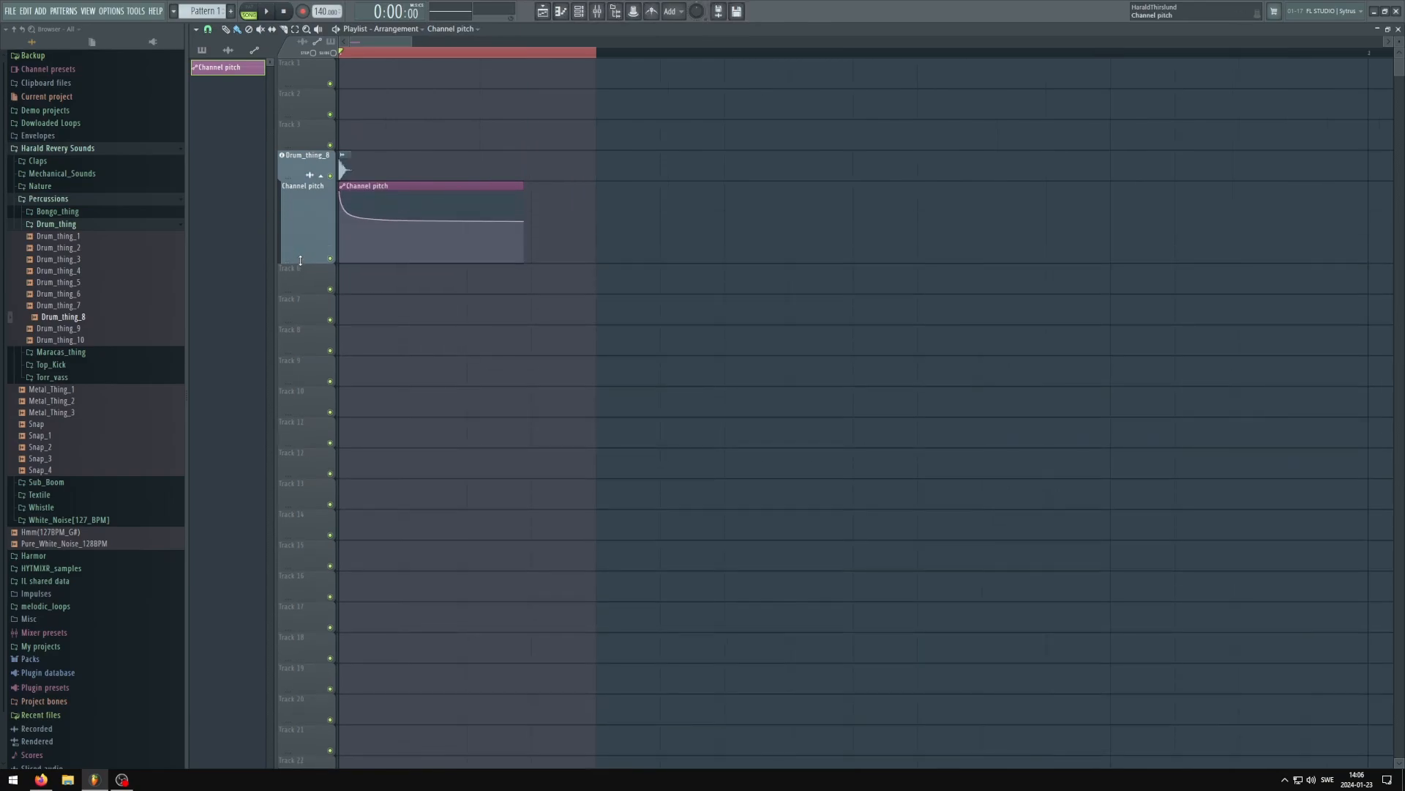
{"action": "left_click", "coordinate": [10, 11]}
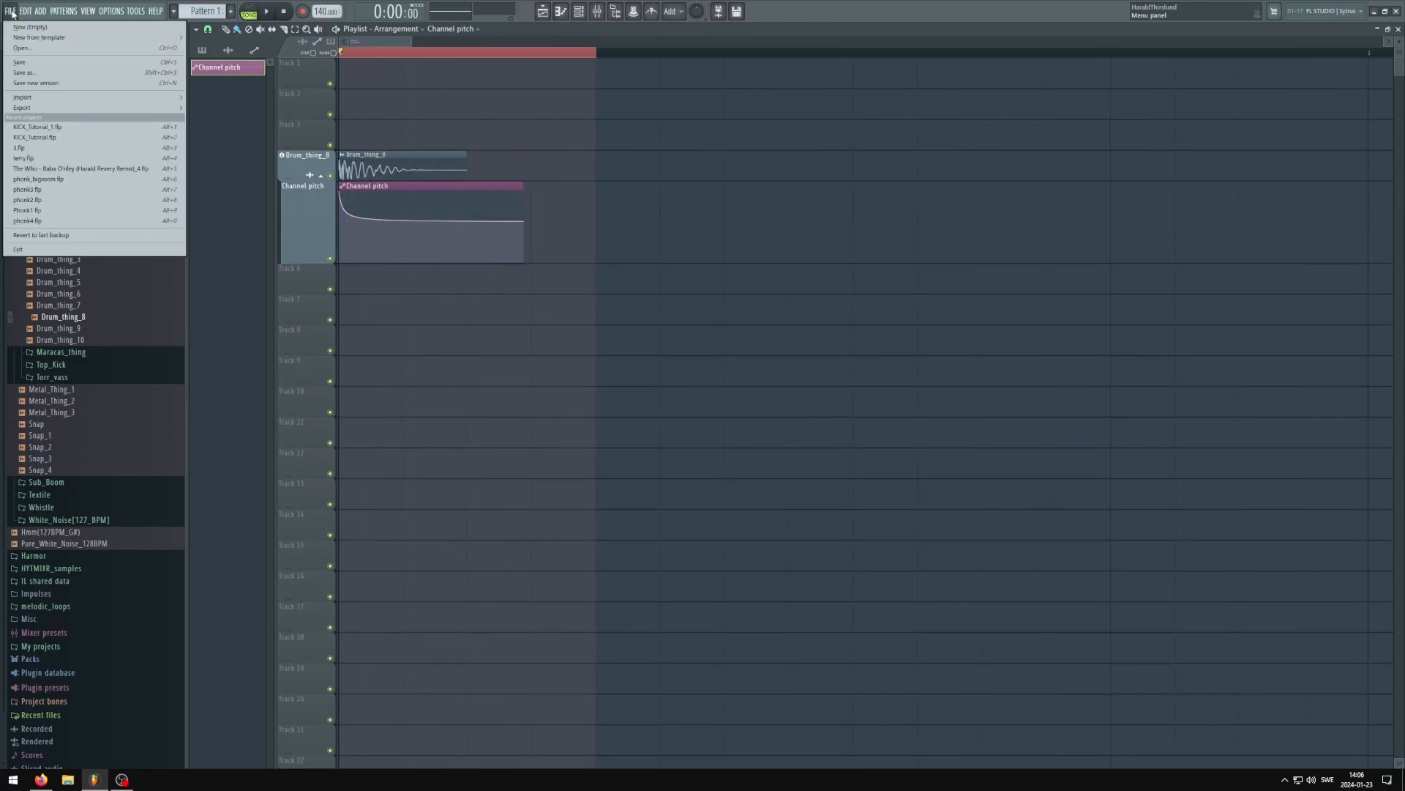
{"action": "left_click", "coordinate": [315, 205]}
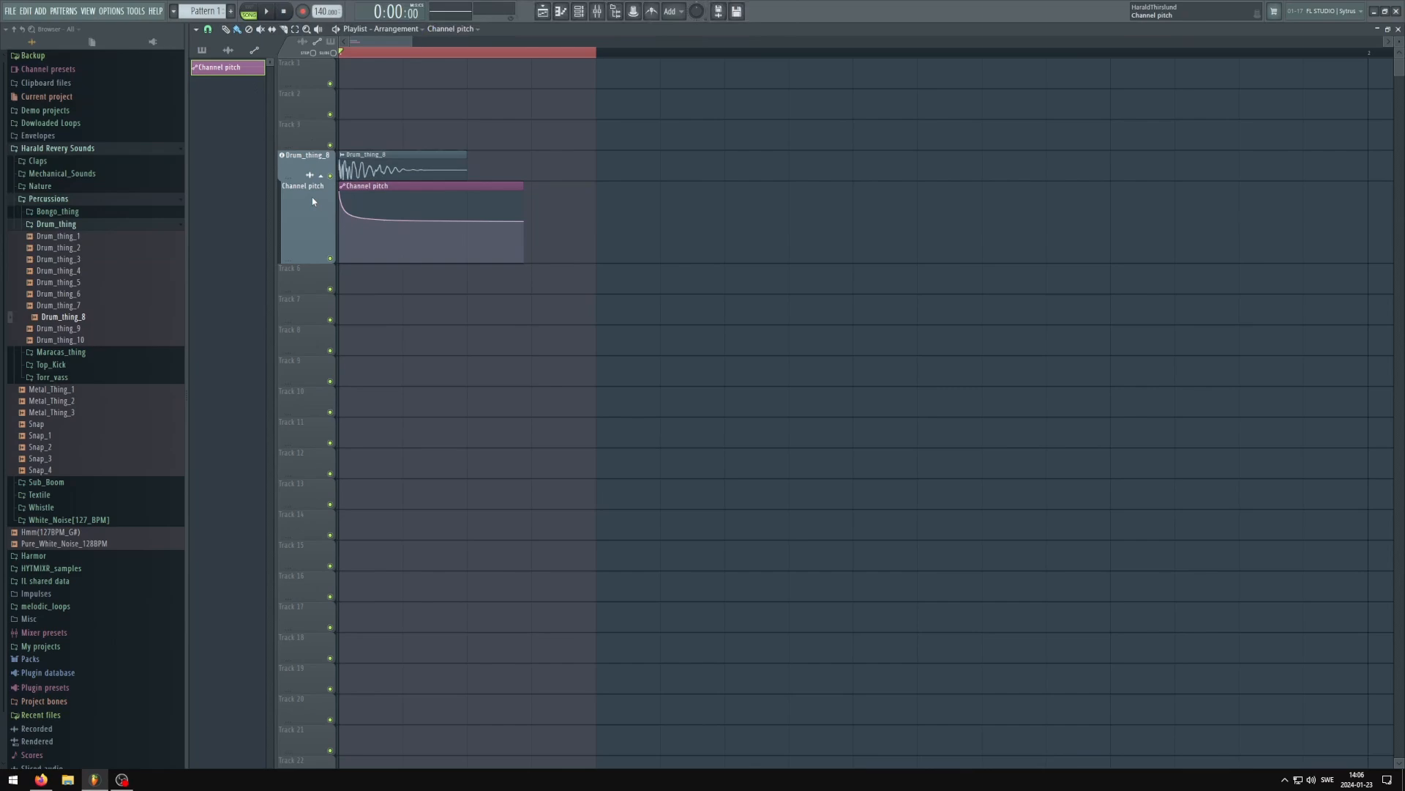